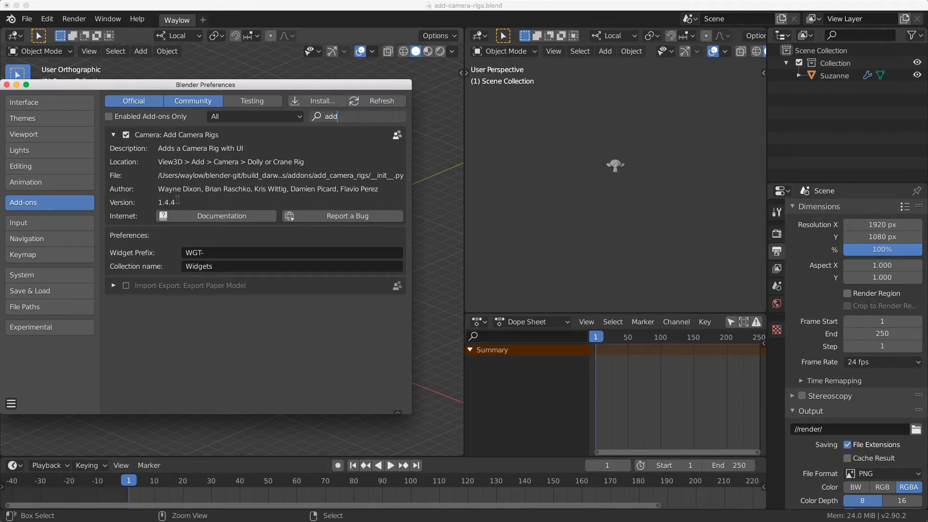
Close the preferences window and add a 2D Camera Rig to the scene.
click(6, 85)
key(shift)
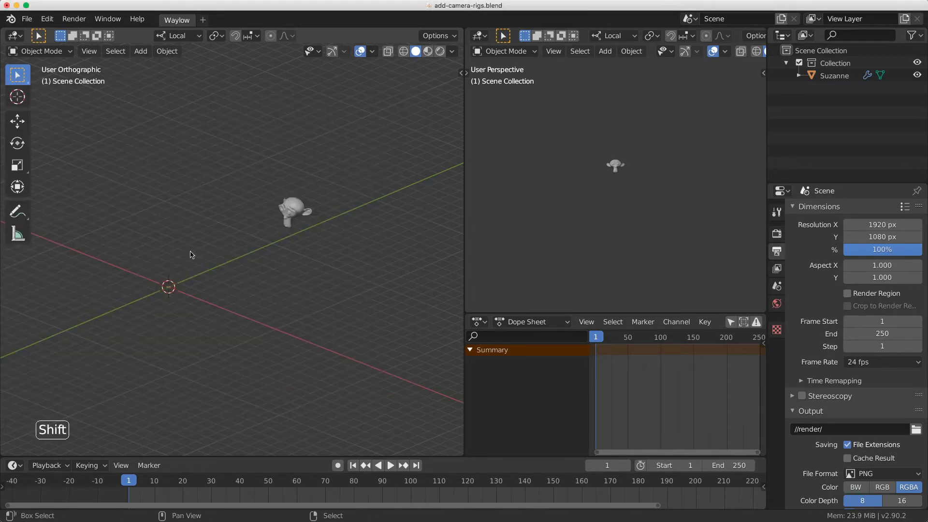
key(shift+a)
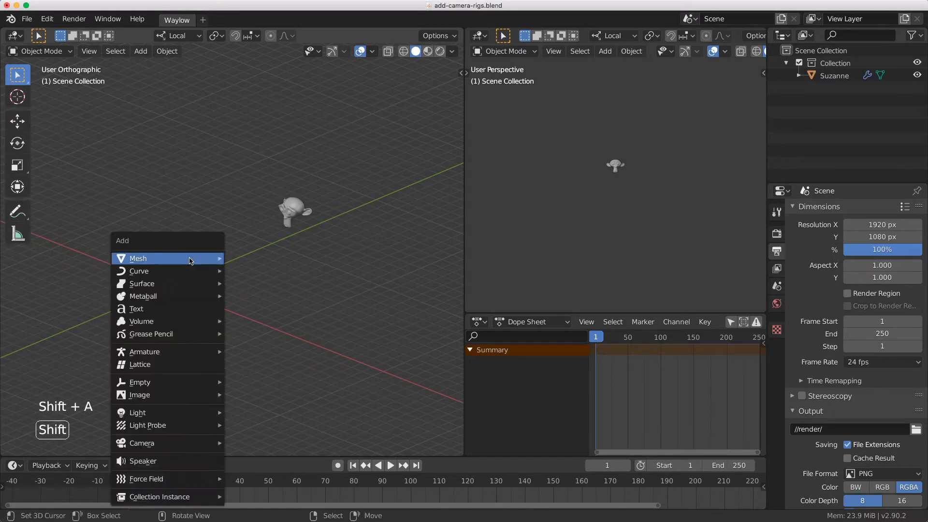
mouse_move(189, 261)
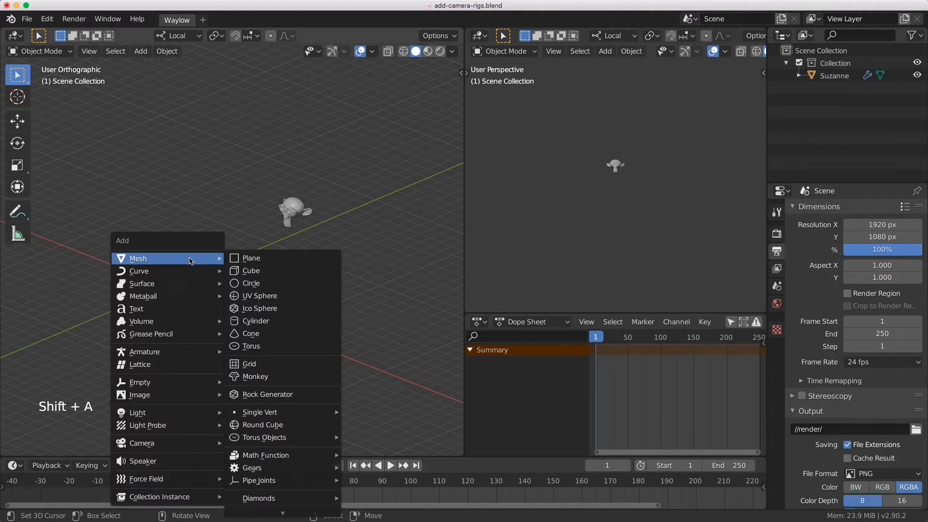
mouse_move(173, 444)
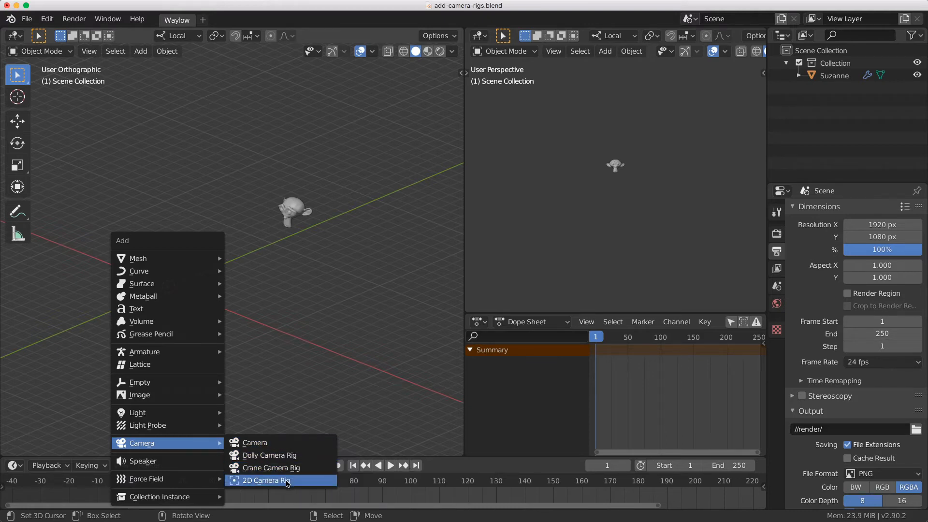
click(257, 480)
Switch the second viewport to the rig's camera view with the whole camera frame in sight.
key(KP_0)
scroll(603, 186, down, 5)
shift+middle_drag(602, 182, 594, 208)
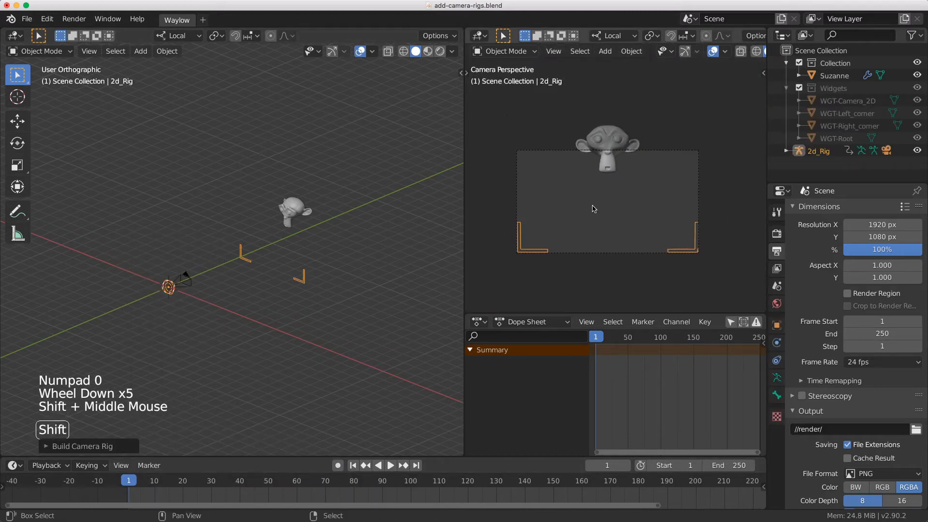
Put the 2D rig in Pose Mode and try moving its Root and Camera bones.
key(Tab)
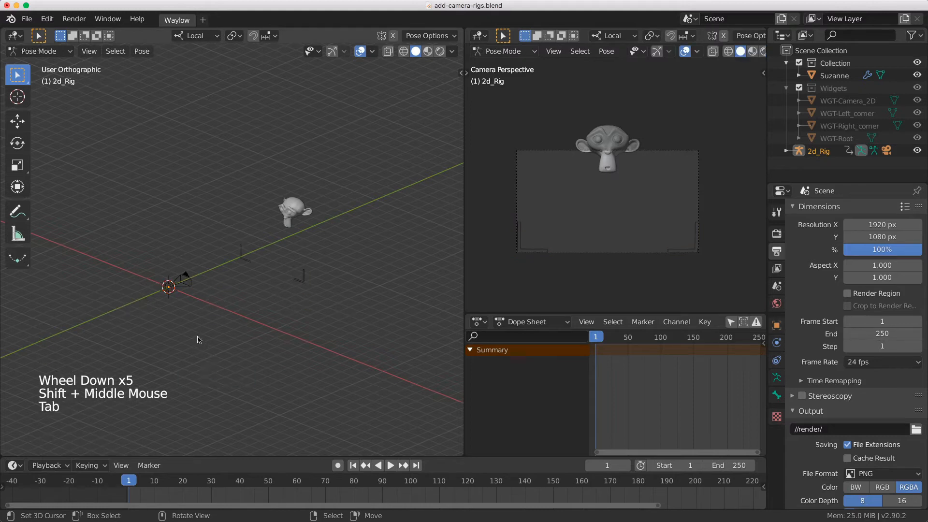
scroll(145, 334, up, 3)
shift+middle_drag(135, 329, 197, 296)
right_click(238, 277)
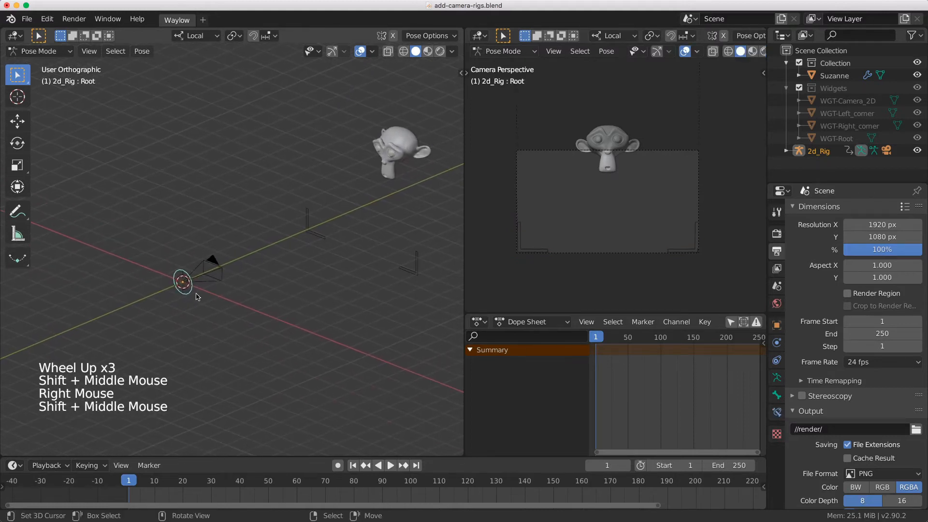
key(g)
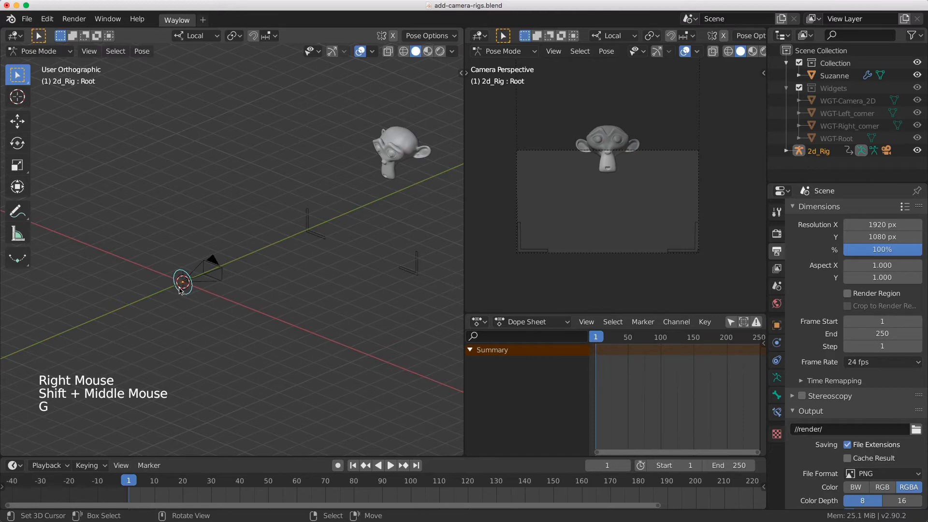
right_click(185, 294)
key(g)
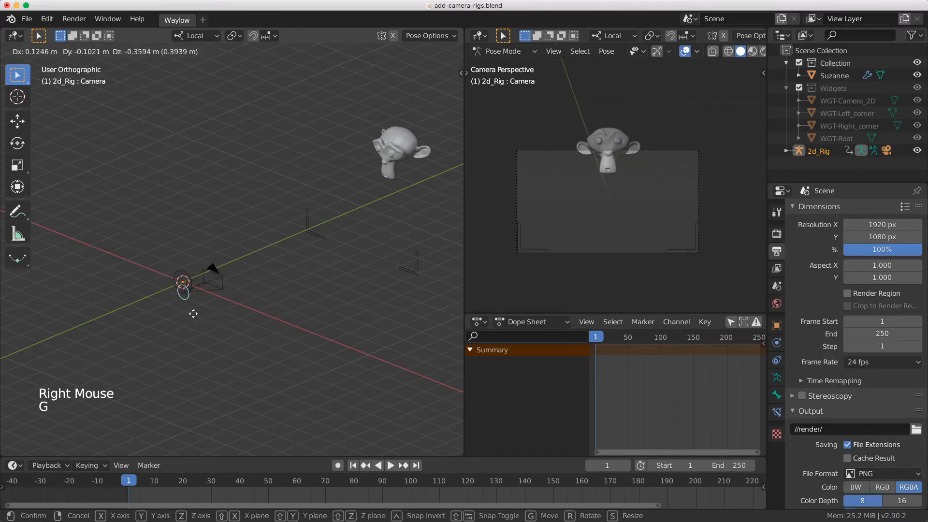
right_click(238, 317)
Try moving the 2D rig's left and right corner bones to reframe the camera view.
right_click(309, 232)
right_click(670, 248)
right_click(537, 249)
key(g)
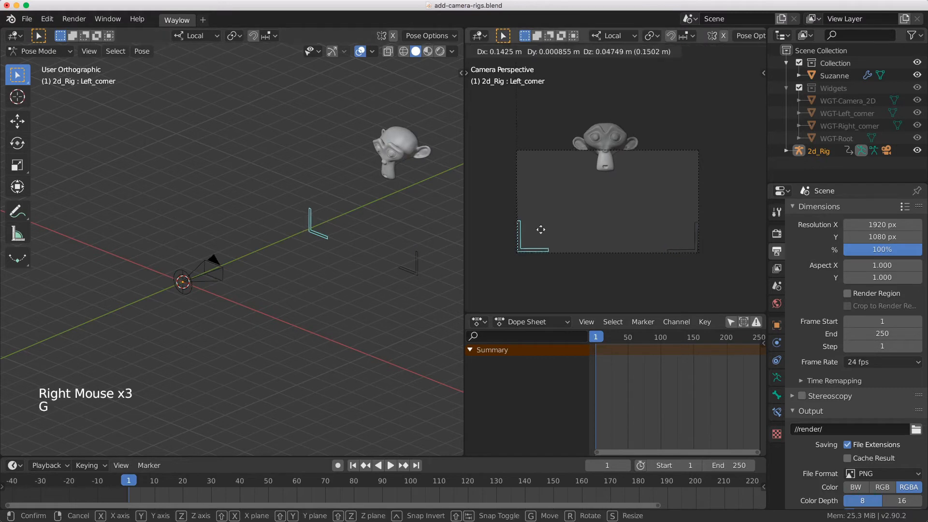
right_click(581, 212)
right_click(696, 237)
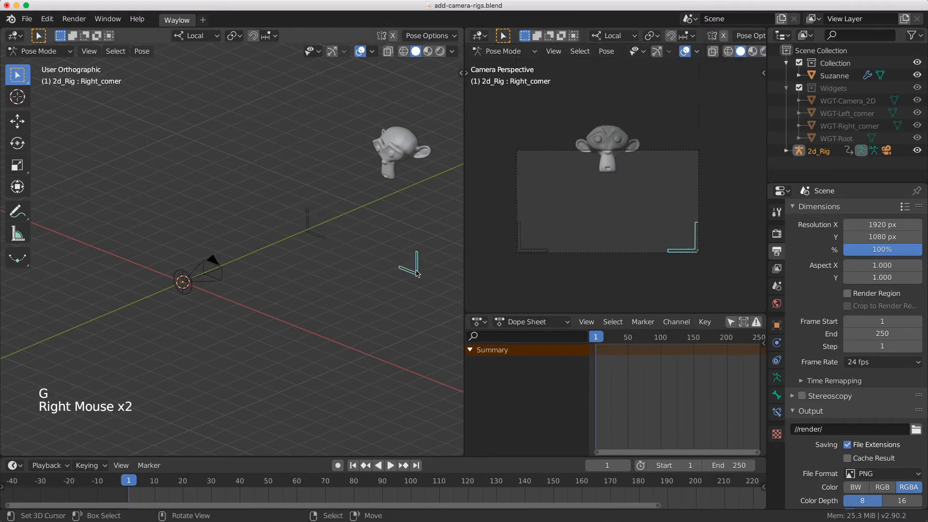
key(g)
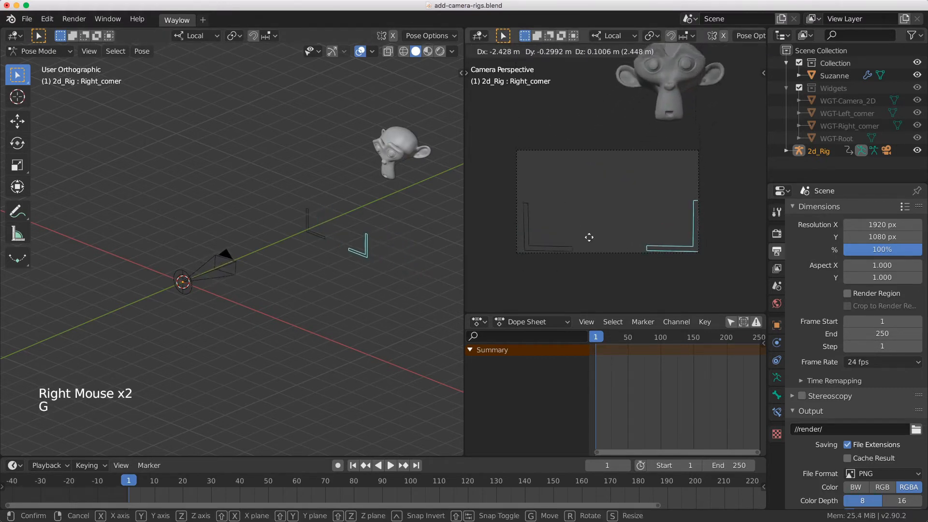
right_click(597, 237)
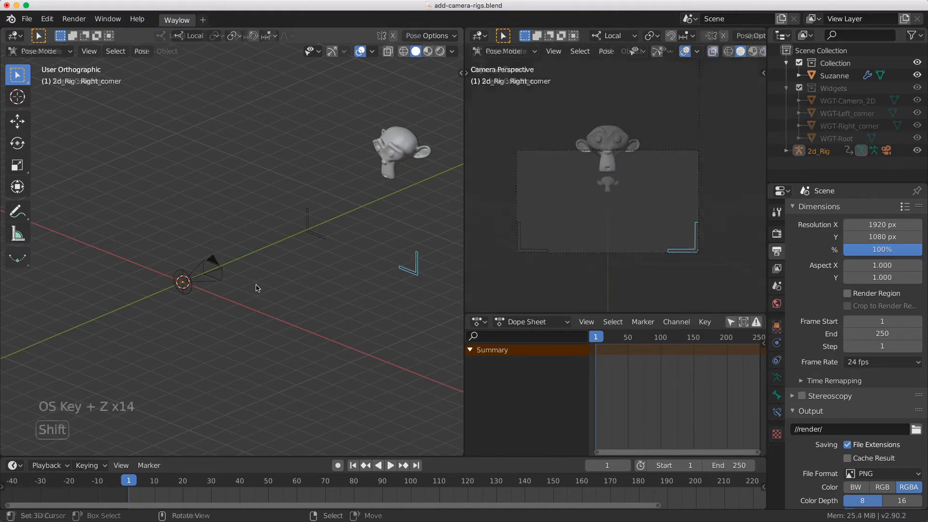
Add a Crane Camera Rig to the scene in place of the 2D rig.
key(shift+a)
mouse_move(280, 286)
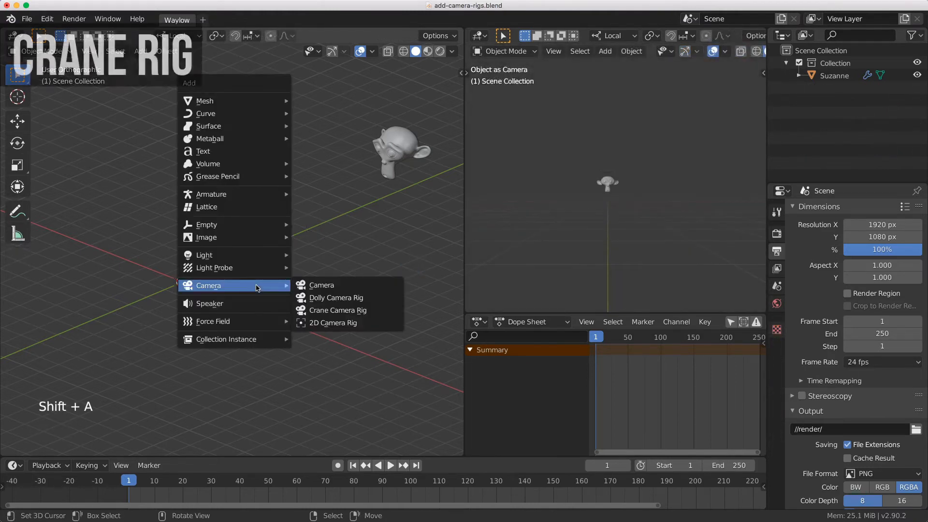
click(350, 310)
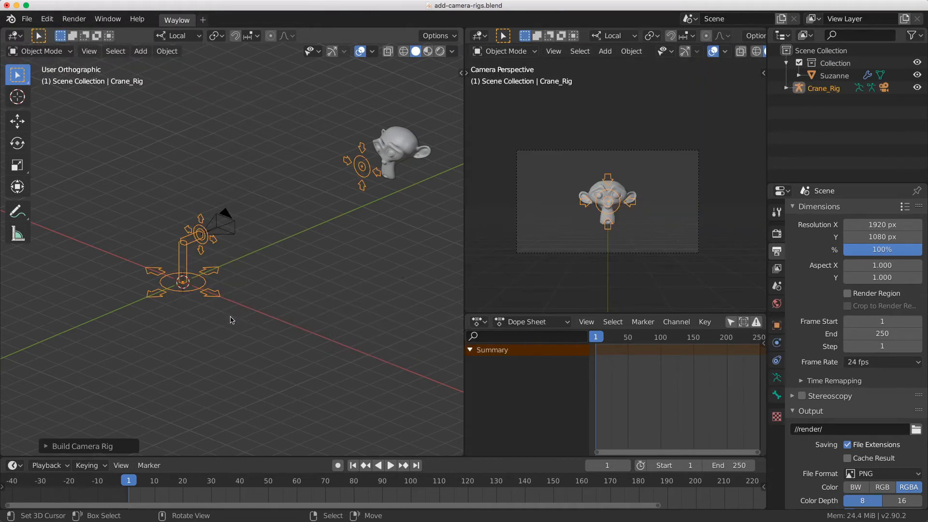
Put the crane rig in Pose Mode and try moving its Root bone.
mouse_move(212, 310)
middle_down()
mouse_move(217, 295)
mouse_move(254, 310)
mouse_move(205, 305)
middle_up()
scroll(254, 309, up, 3)
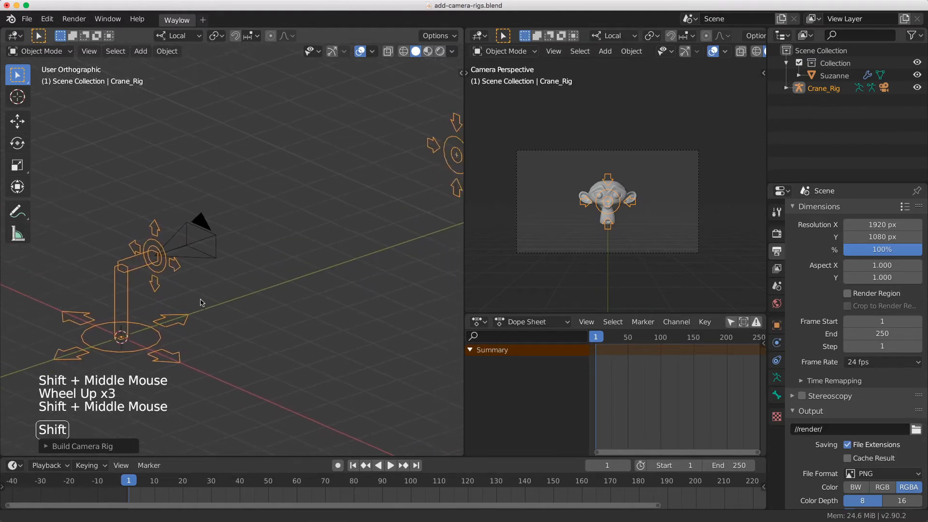
scroll(200, 296, down, 3)
key(Tab)
click(202, 365)
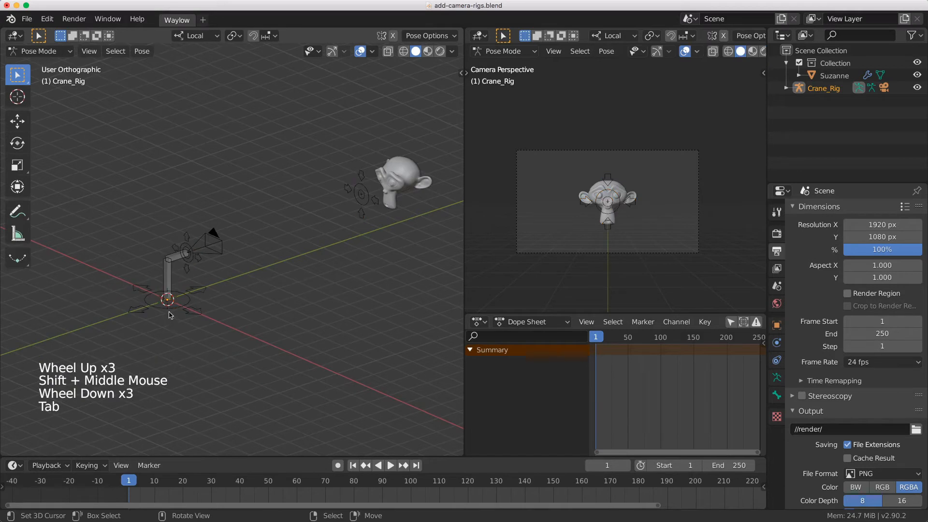
right_click(200, 289)
key(g)
click(205, 284)
key(g)
right_click(174, 309)
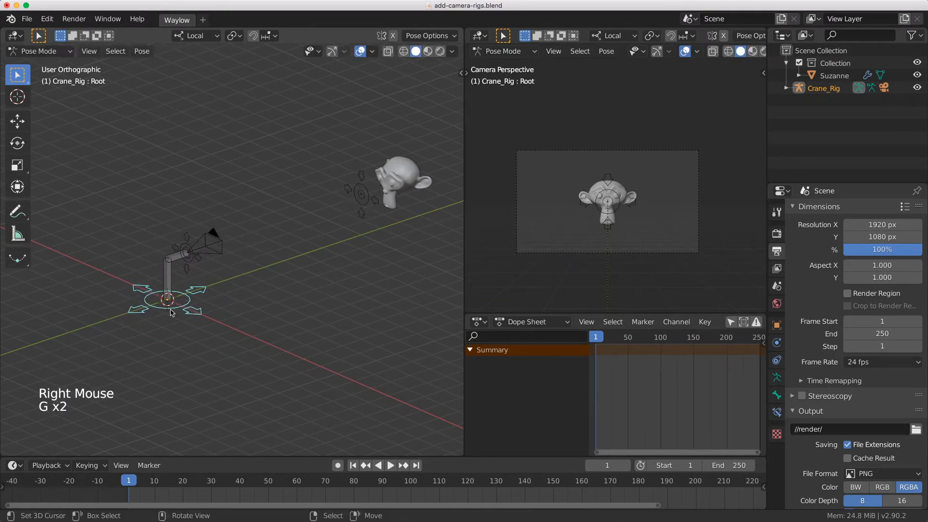
Try moving the crane rig's Camera bone and scaling its vertical height bone.
right_click(185, 270)
key(g)
right_click(180, 276)
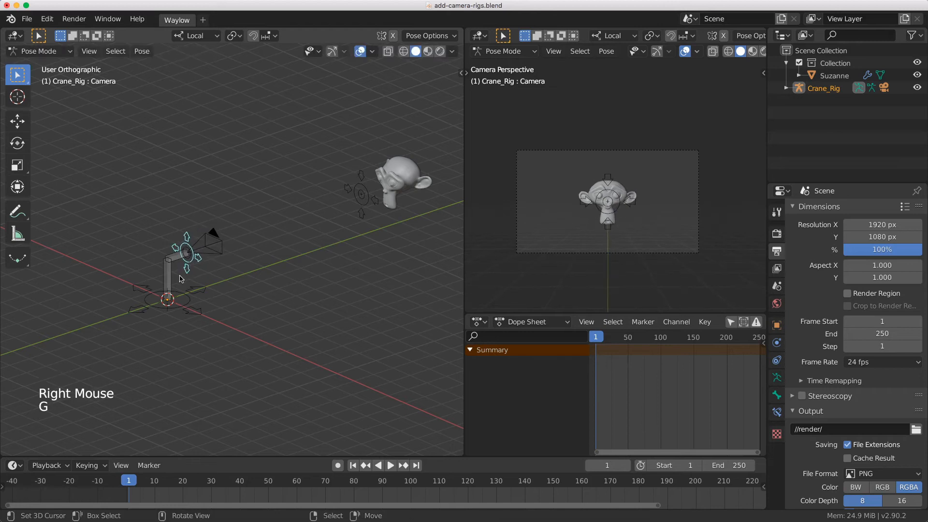
right_click(170, 278)
key(s)
right_click(196, 278)
Scale the crane arm bone to a length of about 4.45 and try rotating it.
right_click(182, 255)
key(s)
click(212, 264)
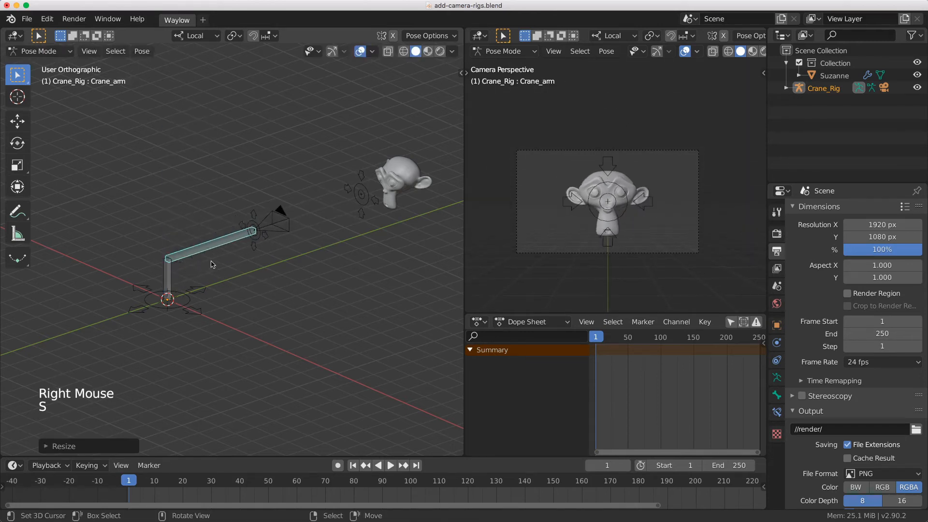
scroll(213, 264, down, 3)
key(r)
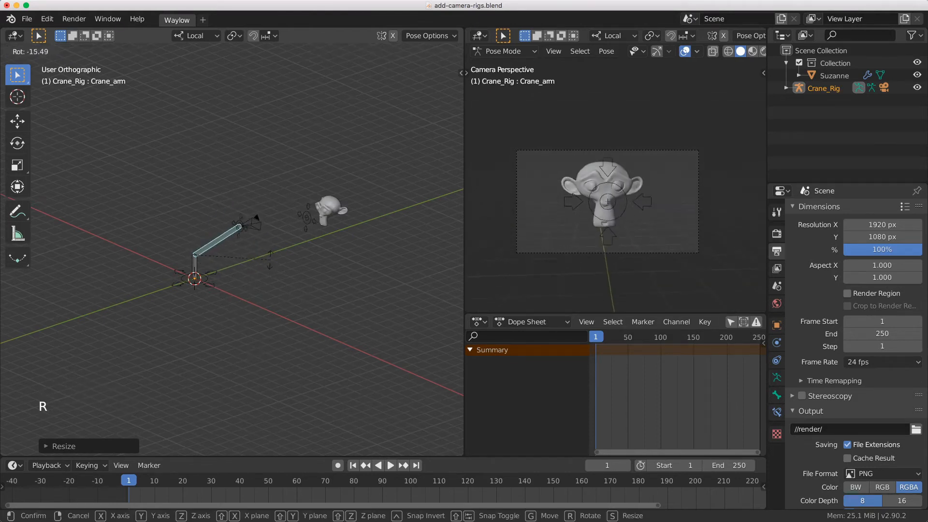
click(271, 267)
Try moving the crane rig's Aim bone to point the camera around the monkey head.
right_click(306, 217)
middle_drag(306, 217, 309, 254)
key(g)
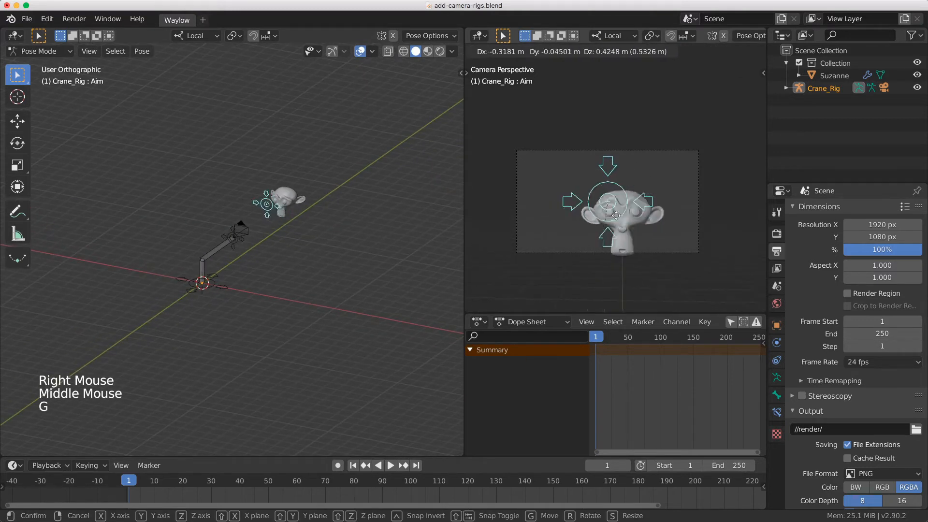
key(g)
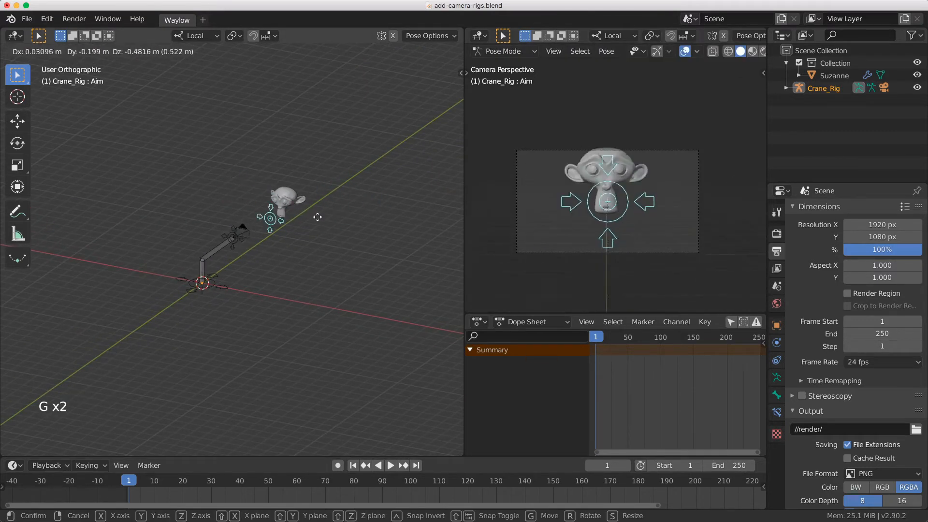
key(g)
click(318, 212)
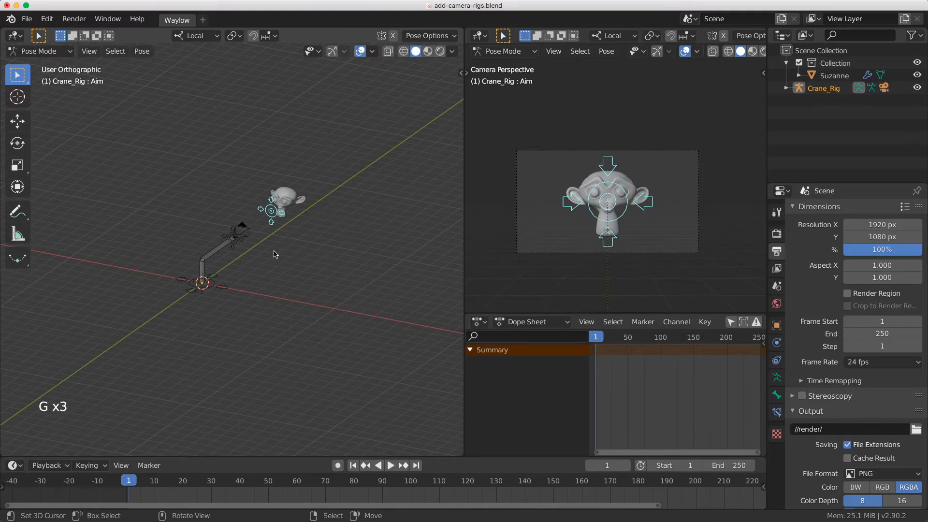
Show the Camera Rig settings of the crane rig and try adjusting the focal length.
middle_drag(283, 249, 285, 247)
key(n)
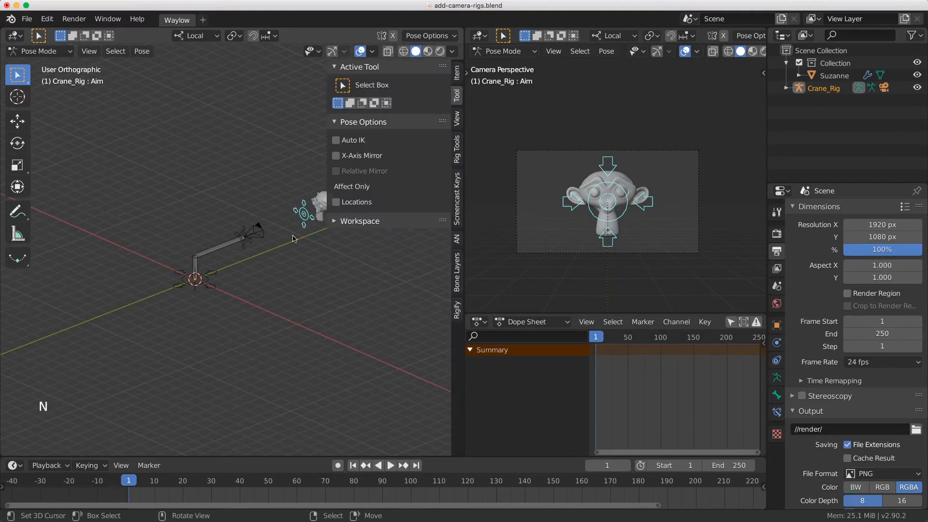
click(457, 76)
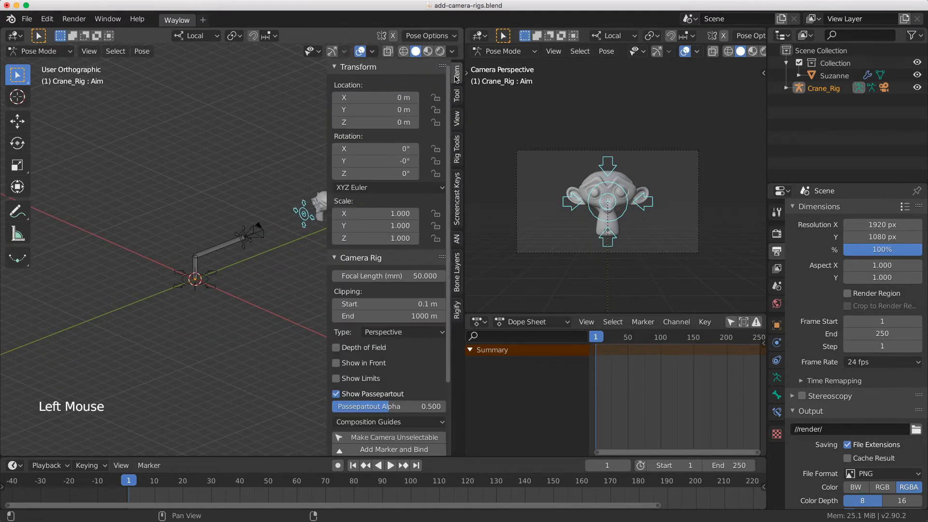
scroll(380, 214, down, 5)
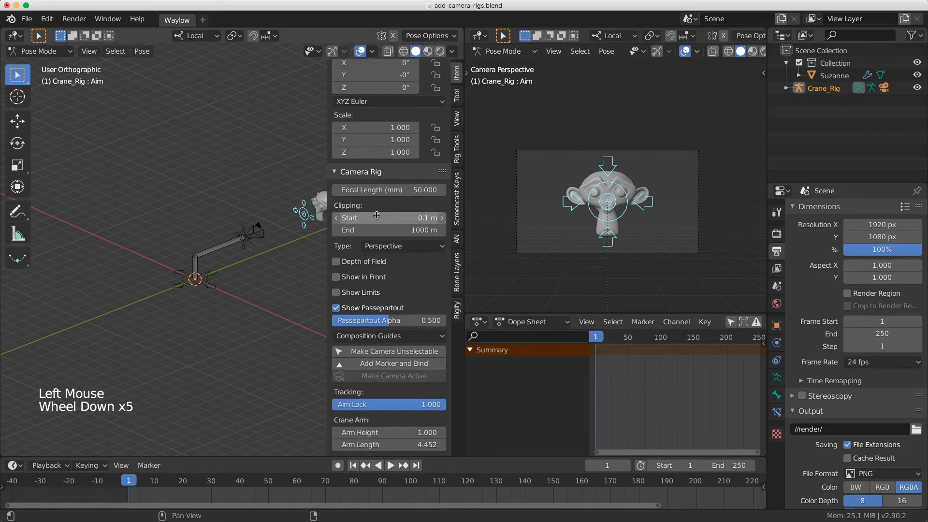
shift+middle_drag(271, 228, 221, 223)
drag(387, 189, 416, 190)
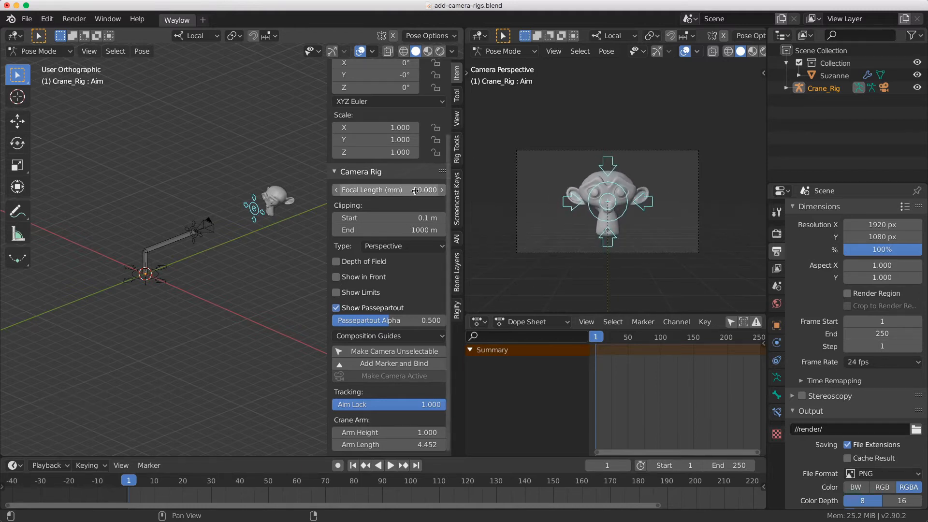
Select the crane rig's Camera bone and look over its clipping and camera type options.
right_click(187, 240)
right_click(194, 243)
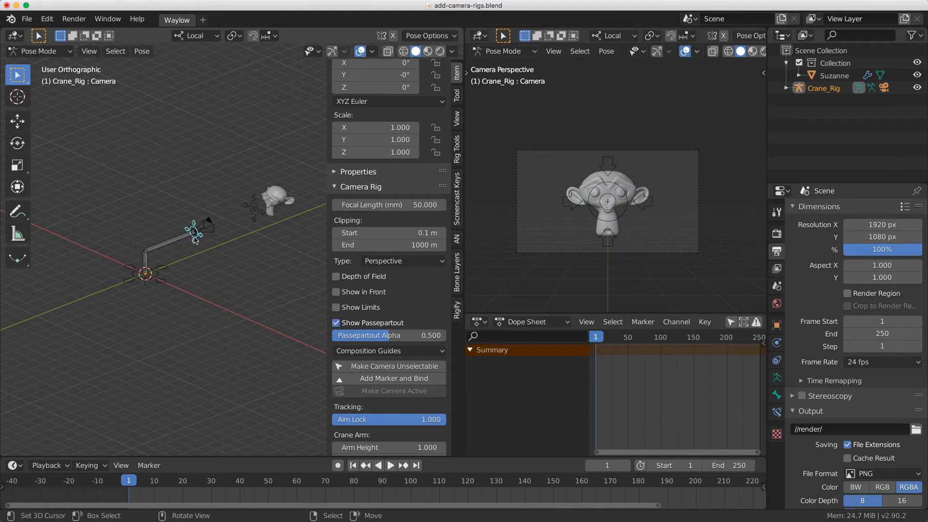
right_click(208, 230)
mouse_move(386, 233)
mouse_down()
mouse_move(426, 233)
mouse_move(386, 236)
mouse_move(388, 246)
mouse_up()
click(382, 261)
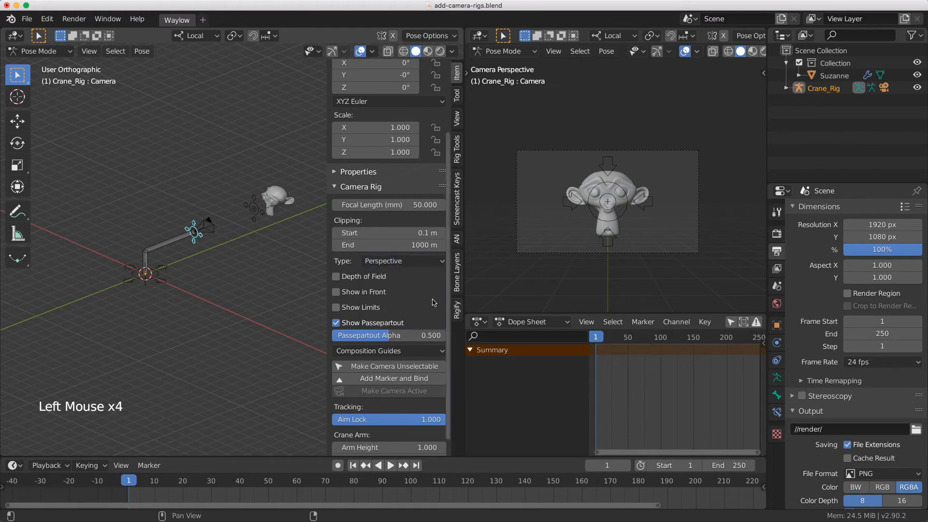
Enable Depth of Field for the crane rig's camera.
click(336, 276)
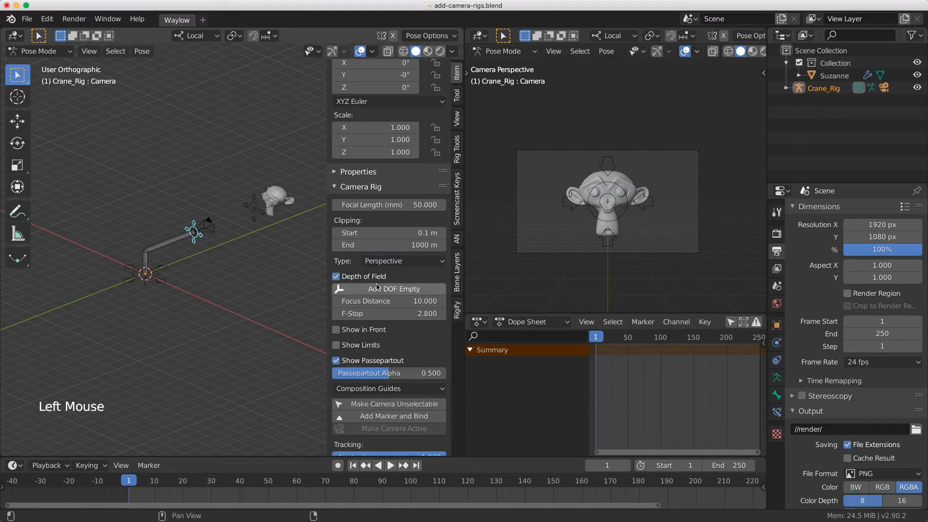
click(353, 283)
click(354, 280)
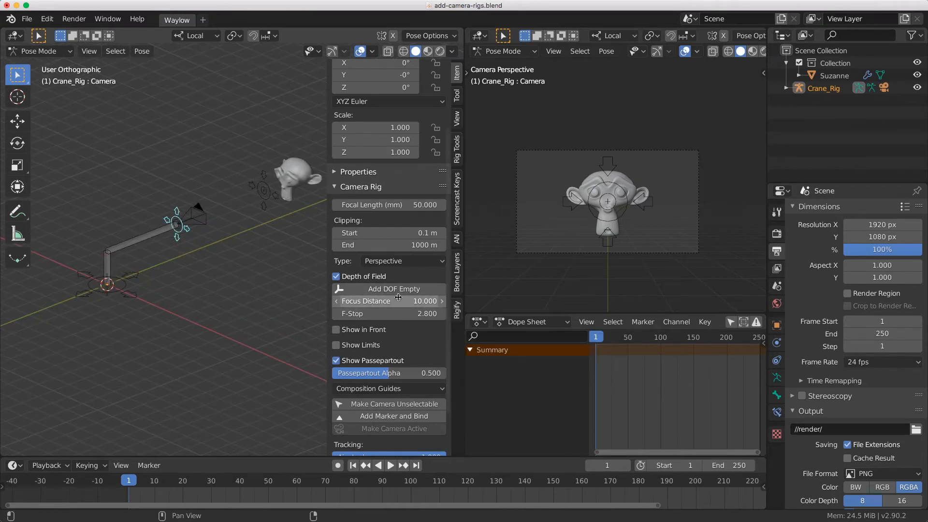
Turn on Show Limits for the rig camera and try adjusting the focus distance.
click(336, 345)
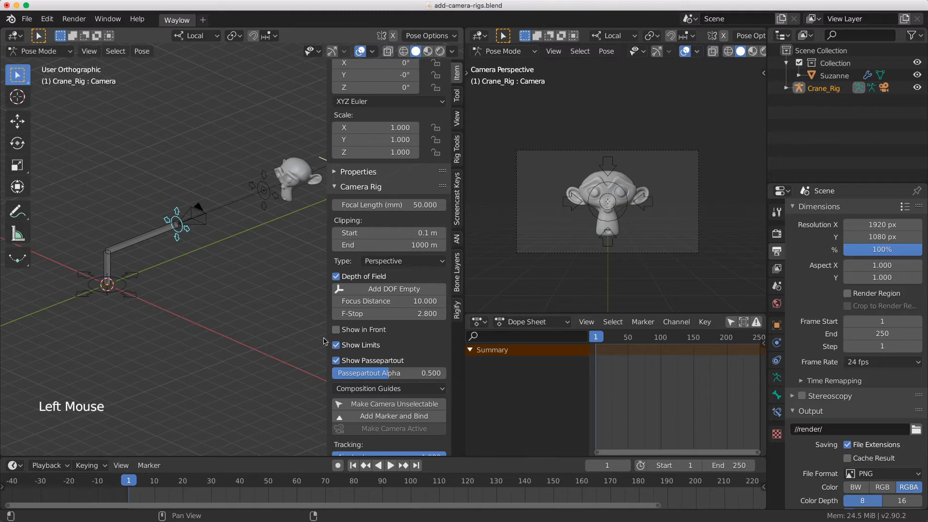
scroll(218, 290, down, 3)
shift+middle_drag(217, 290, 243, 289)
shift+middle_drag(255, 228, 232, 241)
scroll(232, 241, up, 2)
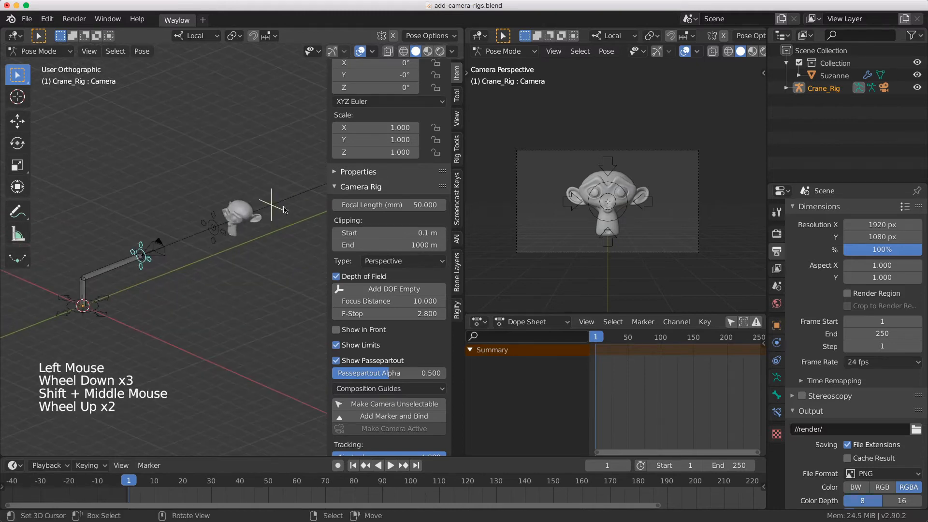
drag(389, 302, 346, 313)
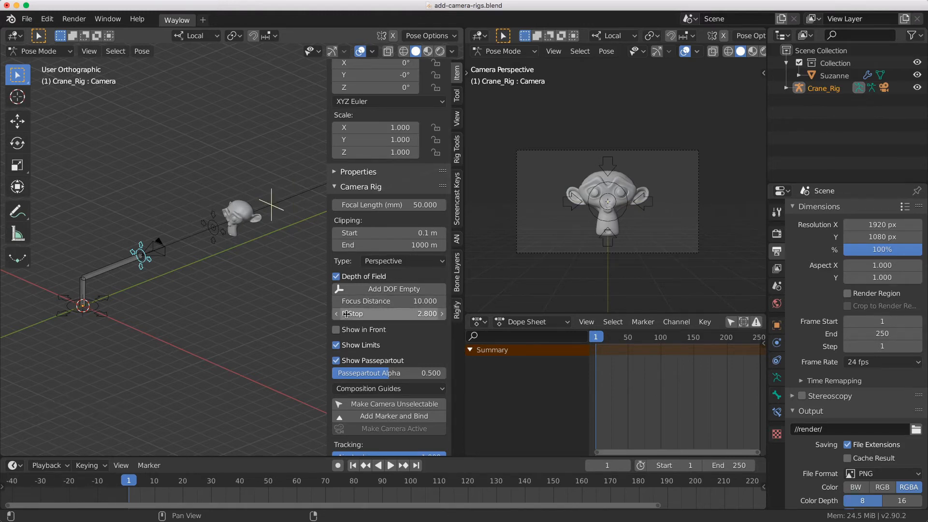
Add a depth-of-field empty to the crane rig's camera and select the Aim bone.
click(373, 290)
right_click(204, 246)
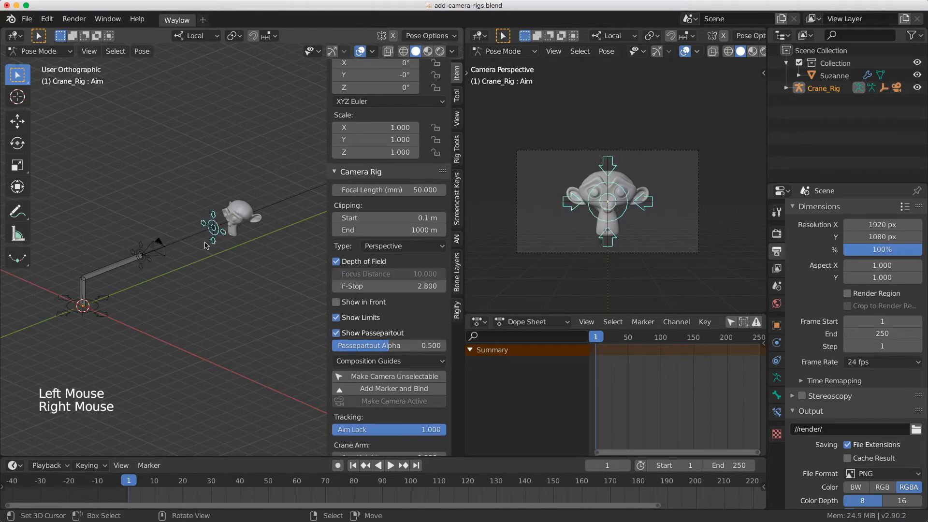
key(g)
click(212, 275)
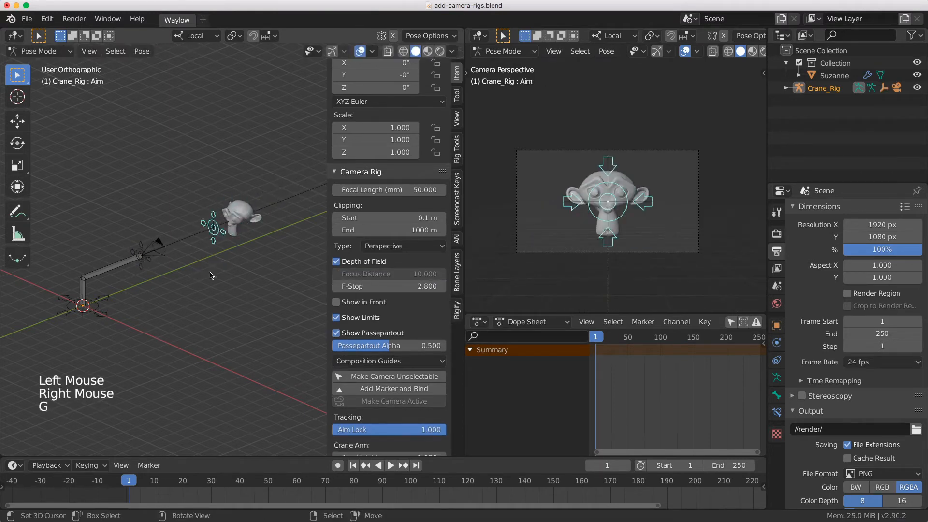
Reposition the crane rig's Aim bone onto Suzanne's head.
key(g)
click(234, 229)
middle_drag(234, 229, 249, 260)
key(g)
click(244, 237)
scroll(245, 242, down, 1)
scroll(244, 241, down, 1)
key(g)
click(249, 260)
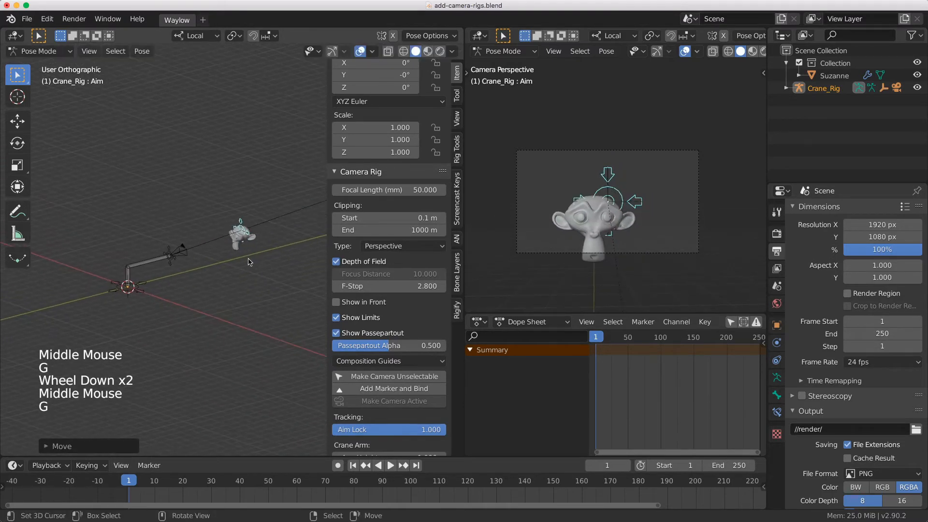
key(g)
click(239, 269)
Look over the F-Stop and passepartout settings, toggling Show Passepartout off and on.
drag(383, 286, 383, 286)
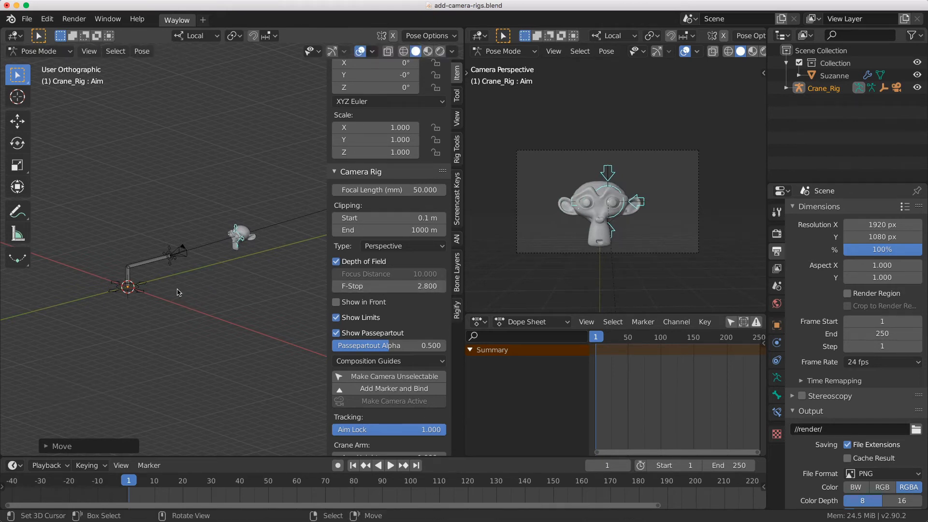
click(337, 333)
click(337, 333)
drag(389, 345, 385, 344)
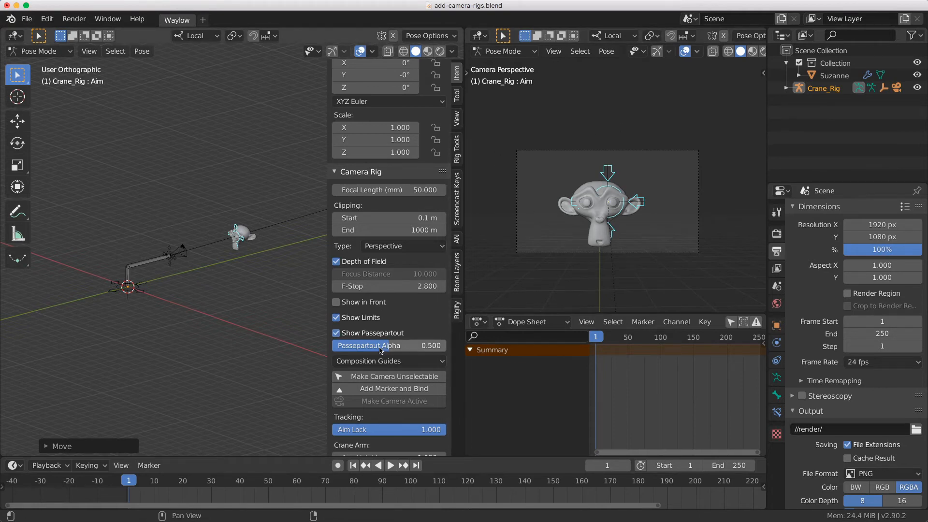
Enable the Thirds composition guide for the rig camera and try Show Safe Areas on and off.
click(396, 363)
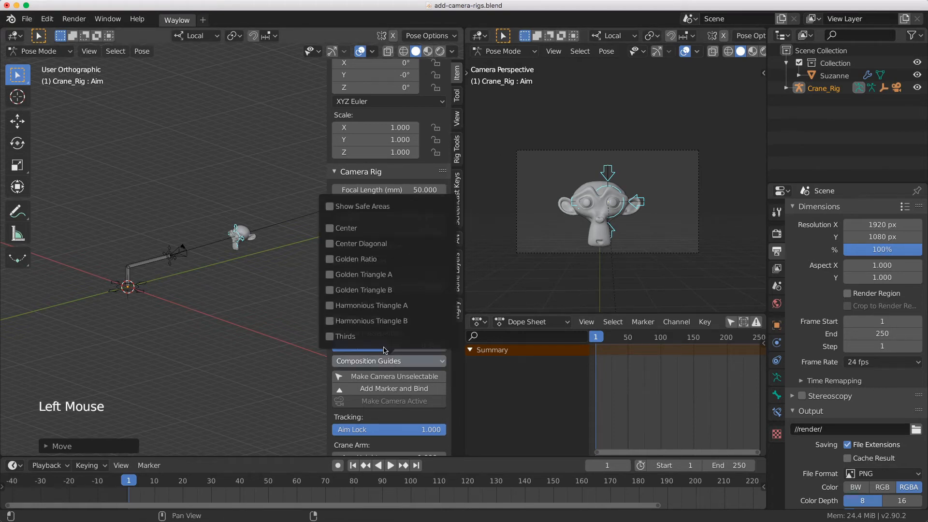
click(330, 207)
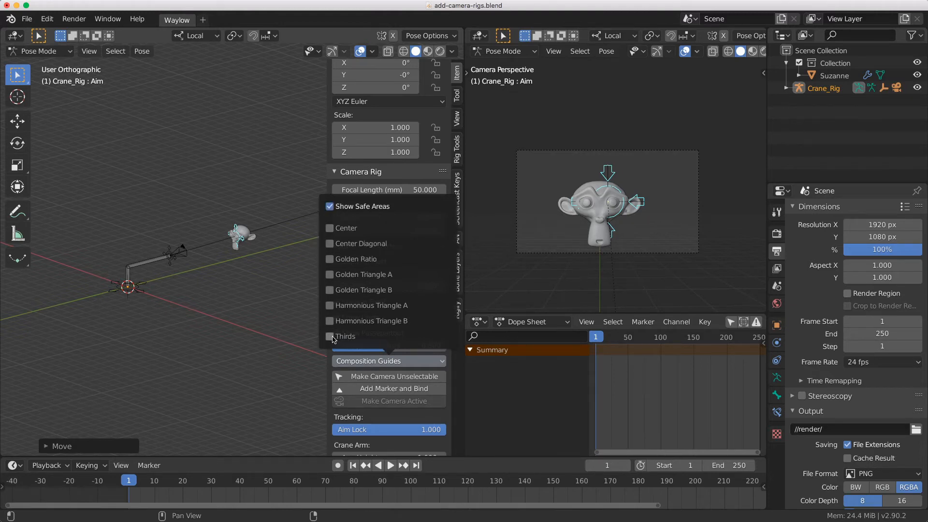
click(366, 361)
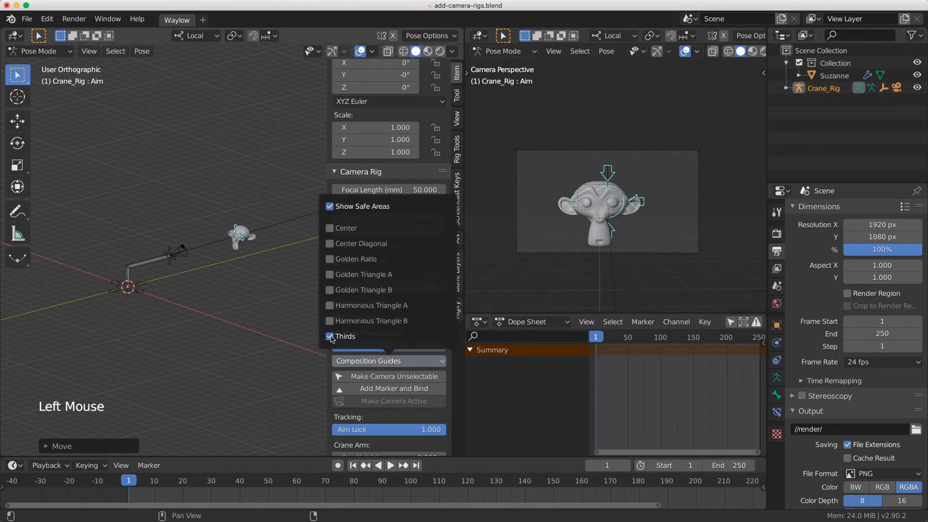
click(331, 207)
mouse_move(332, 228)
mouse_down()
mouse_move(333, 337)
mouse_move(335, 212)
mouse_up()
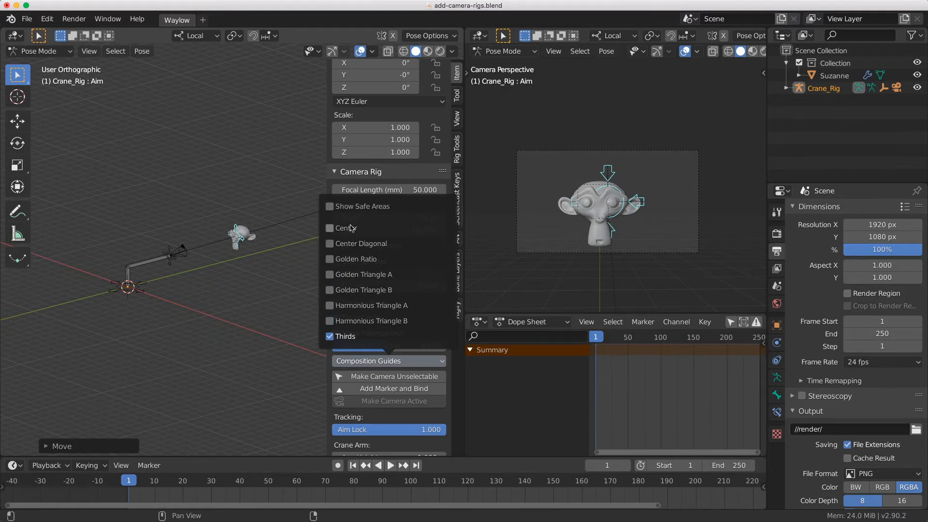
right_click(188, 253)
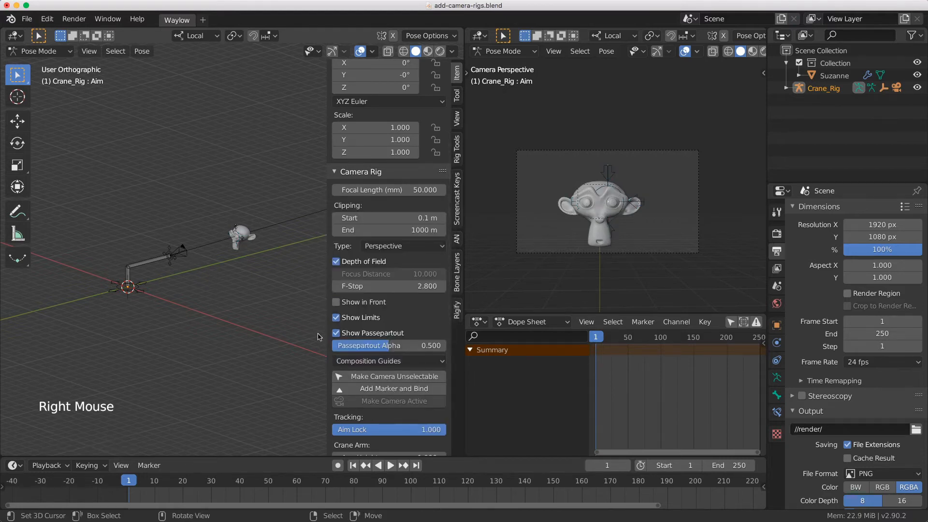
Make the crane rig's camera unselectable and switch the rig to Object Mode.
click(387, 381)
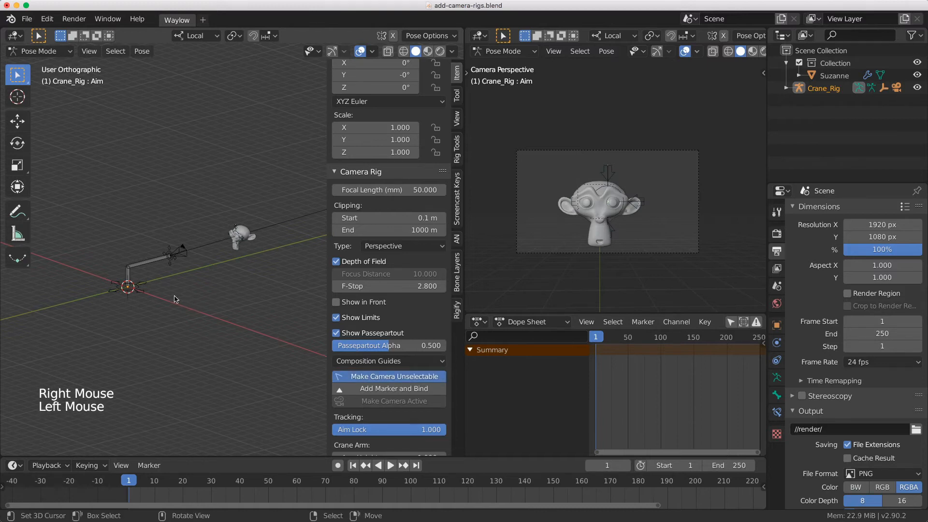
right_click(179, 255)
key(Tab)
Try to select the crane rig's camera in the viewport and select the crane rig armature.
right_click(181, 254)
right_click(181, 254)
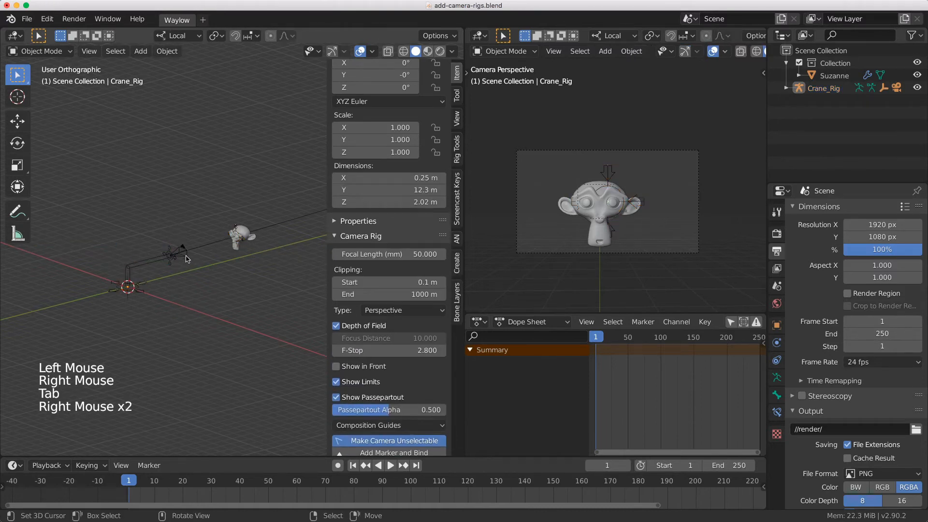
right_click(180, 252)
right_click(179, 252)
right_click(179, 252)
right_click(179, 252)
right_click(179, 252)
right_click(181, 249)
right_click(180, 249)
right_click(180, 249)
right_click(180, 249)
right_click(180, 249)
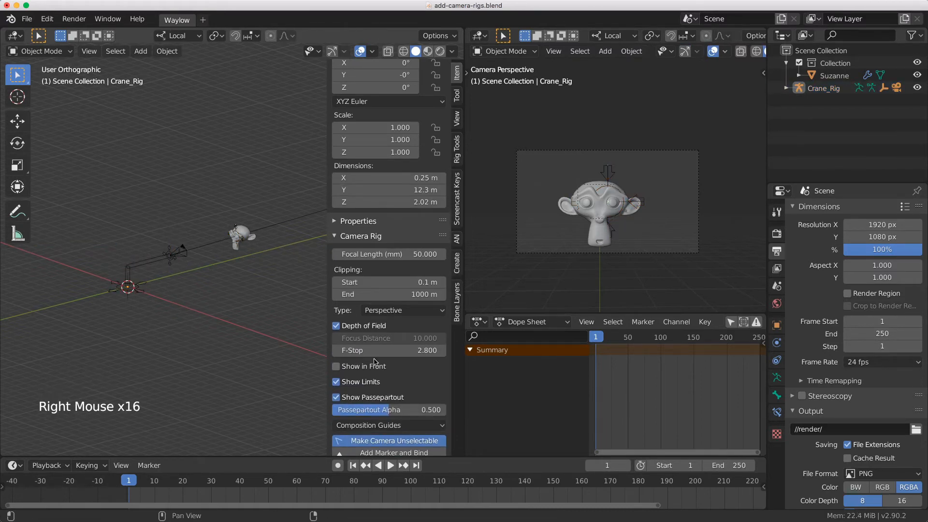
right_click(172, 263)
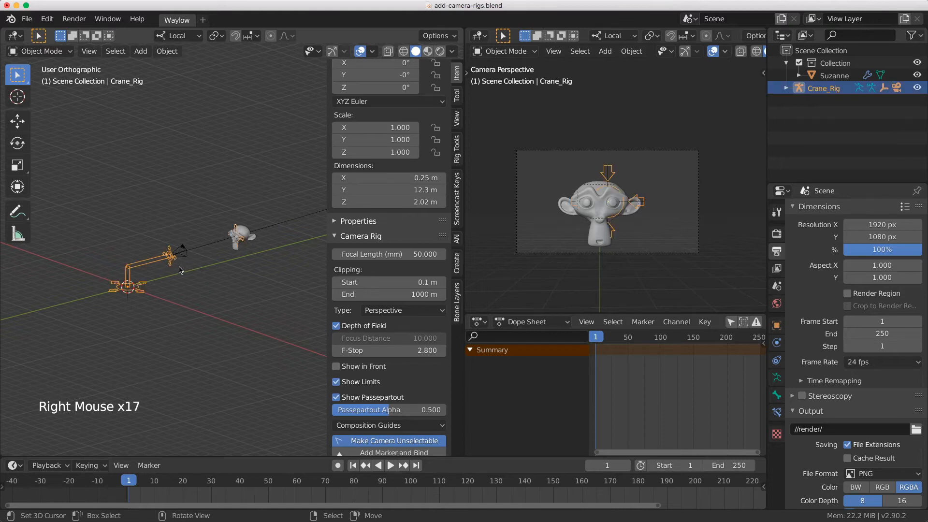
Add a timeline marker at frame 1 bound to the crane rig's camera.
scroll(375, 400, down, 4)
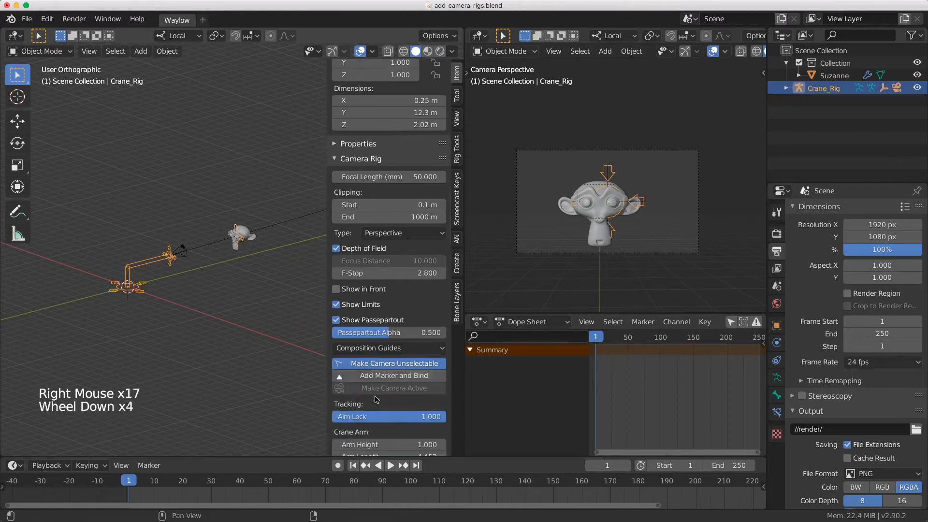
click(356, 392)
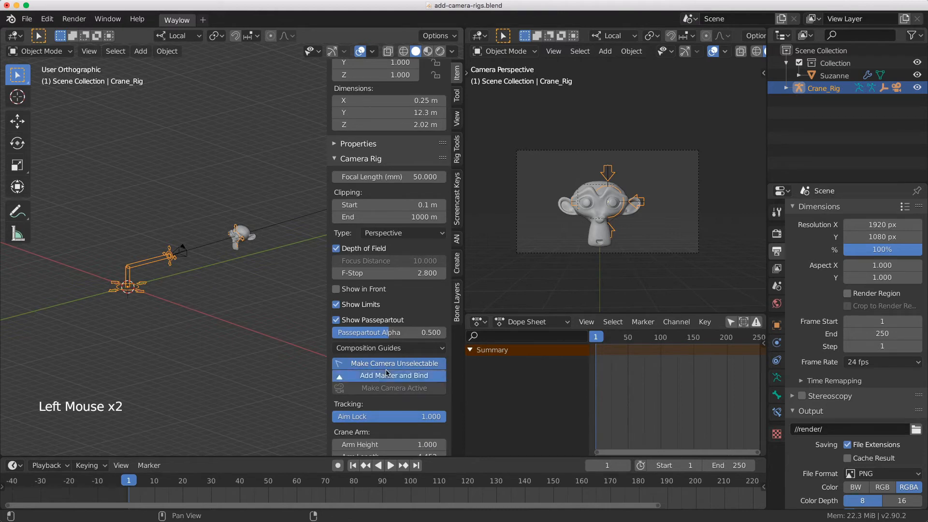
click(368, 376)
Go to frame 33 and add a Dolly Camera Rig at a new 3D cursor position away from the crane rig.
drag(162, 458, 220, 447)
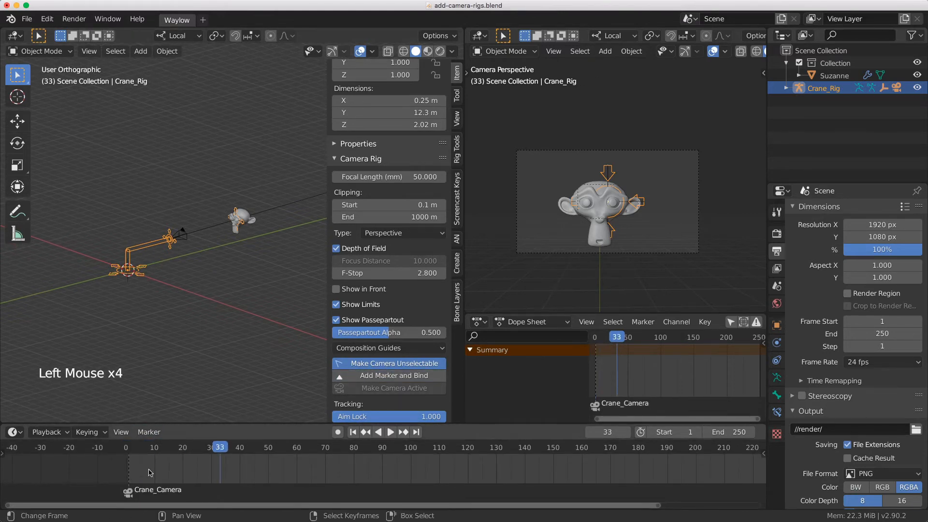
click(242, 323)
key(shift+a)
mouse_move(243, 325)
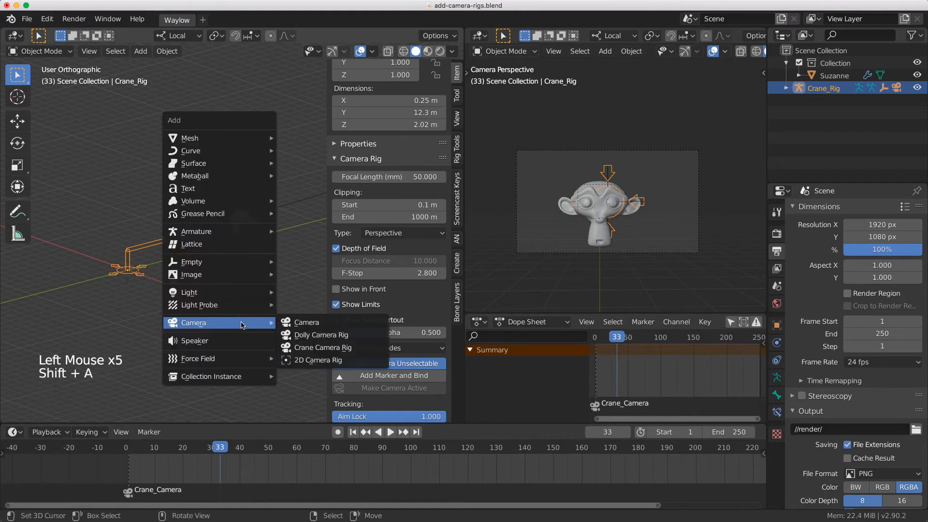
click(317, 335)
middle_drag(232, 334, 216, 335)
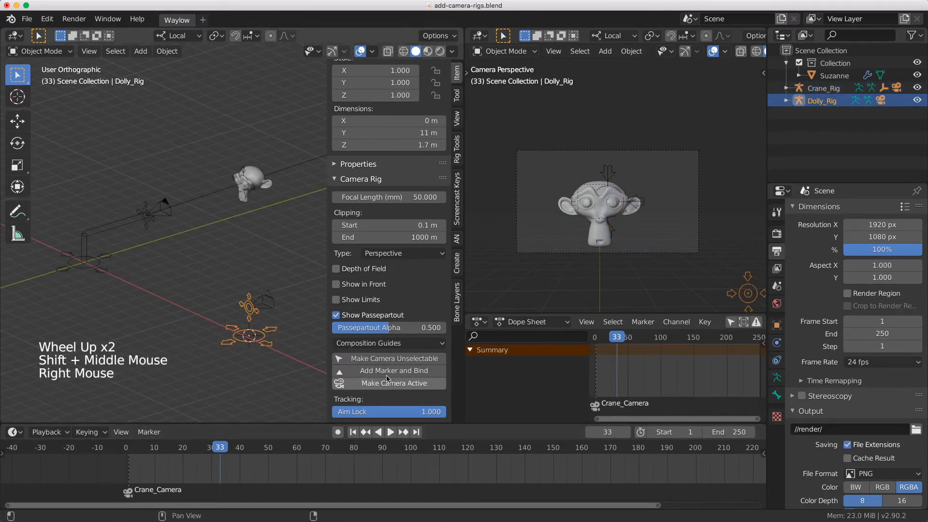
Add a marker bound to the dolly rig's camera at frame 33 and scrub back to frame 24.
click(387, 372)
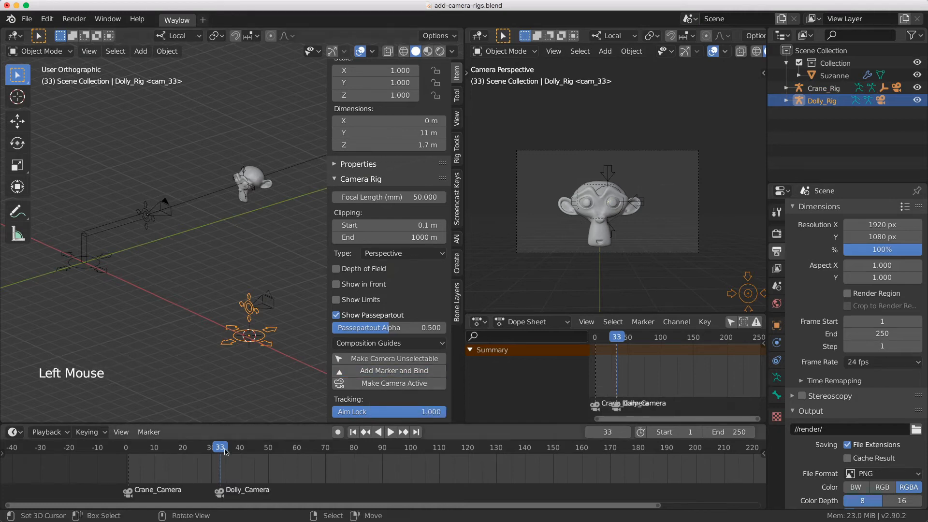
mouse_move(217, 466)
mouse_down()
mouse_move(108, 467)
mouse_move(264, 477)
mouse_move(195, 476)
mouse_up()
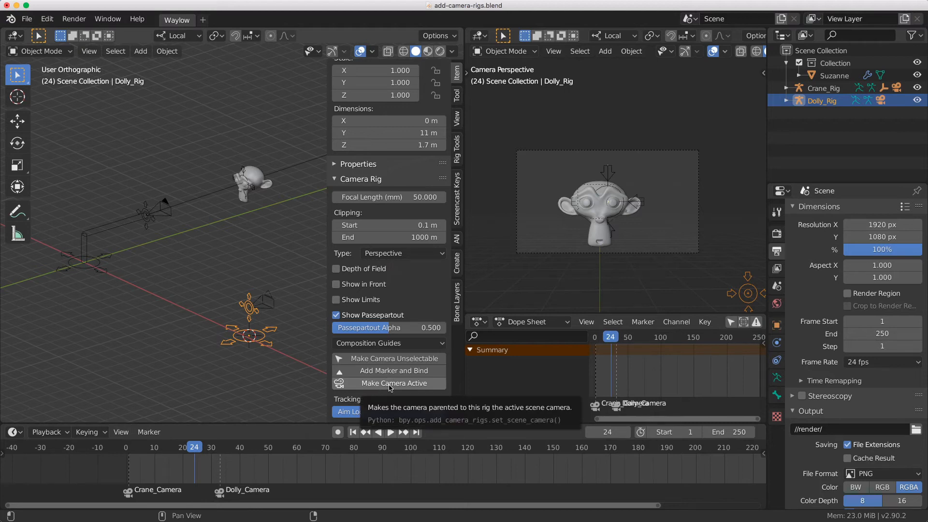
Make the dolly rig's camera the active scene camera and scrub the timeline to frame 23.
click(390, 384)
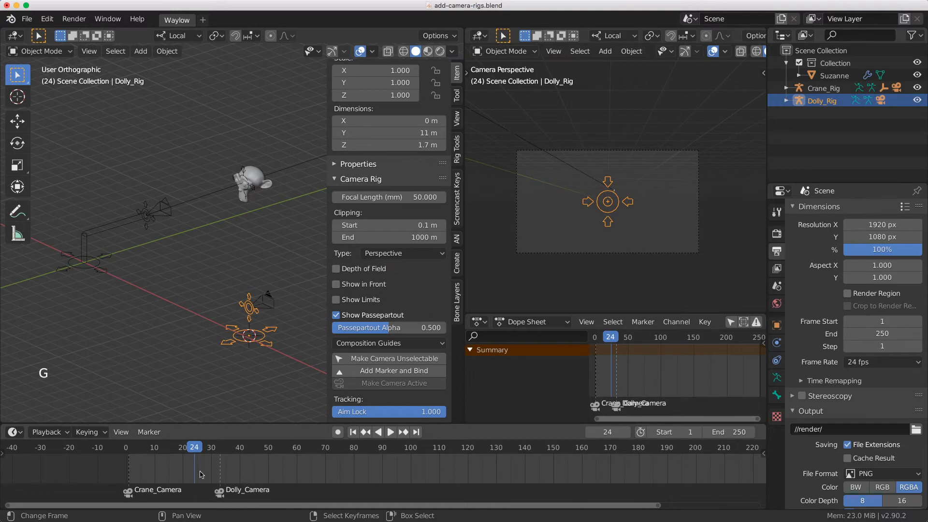
right_click(216, 472)
mouse_move(202, 452)
mouse_down()
mouse_move(145, 457)
mouse_move(191, 457)
mouse_up()
right_click(130, 493)
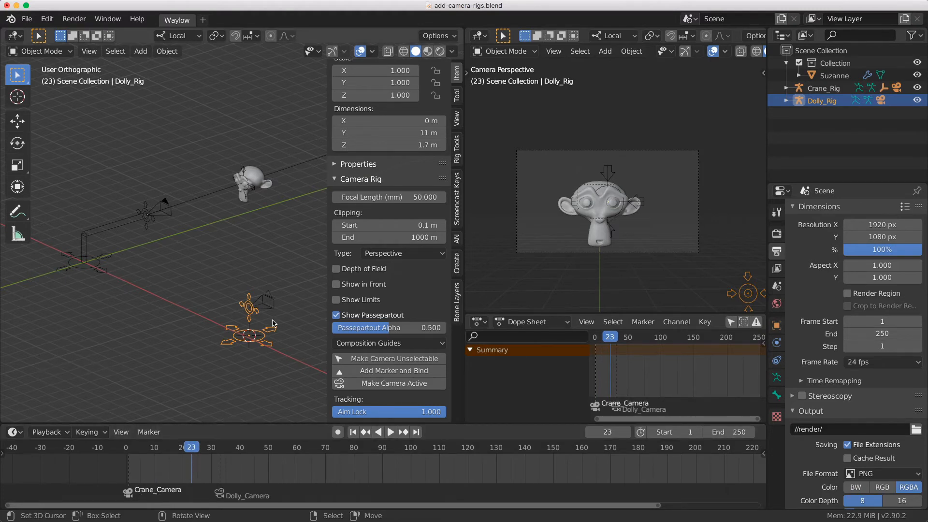
Select the crane rig, set its Aim Lock to 0 and enter Pose Mode.
right_click(129, 494)
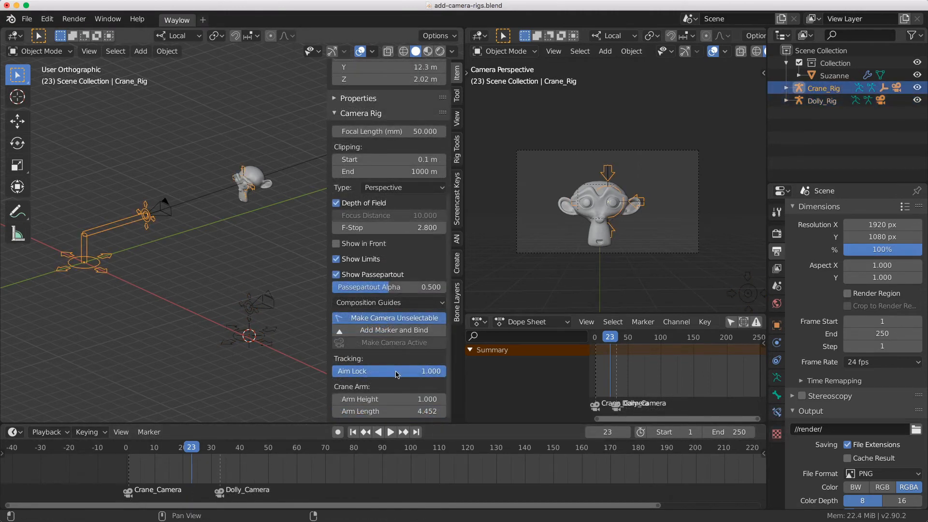
drag(392, 375, 338, 374)
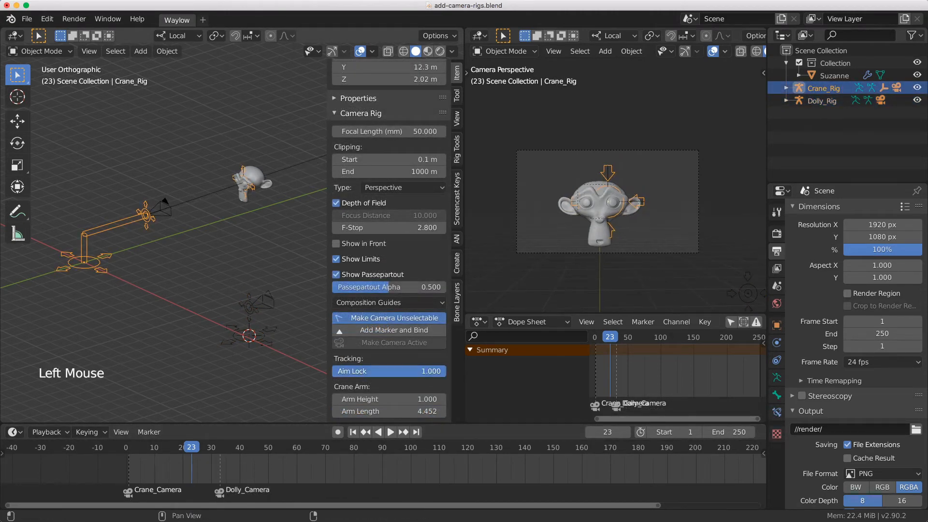
key(Tab)
click(269, 272)
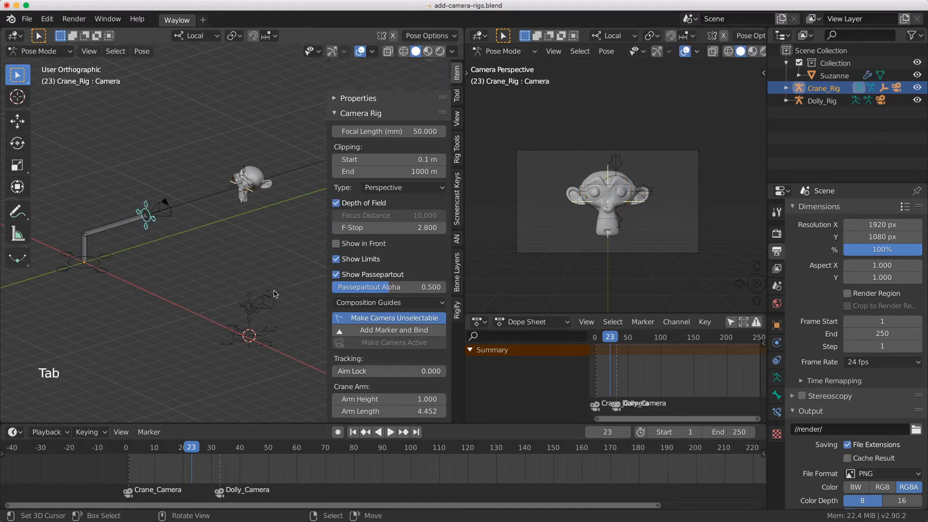
Move the crane rig's Aim bone away from Suzanne.
right_click(254, 192)
key(g)
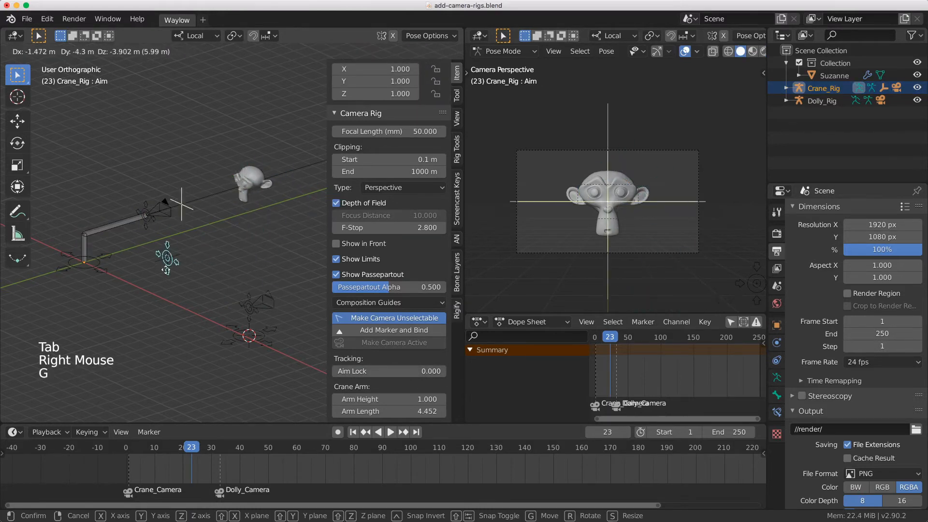
click(286, 257)
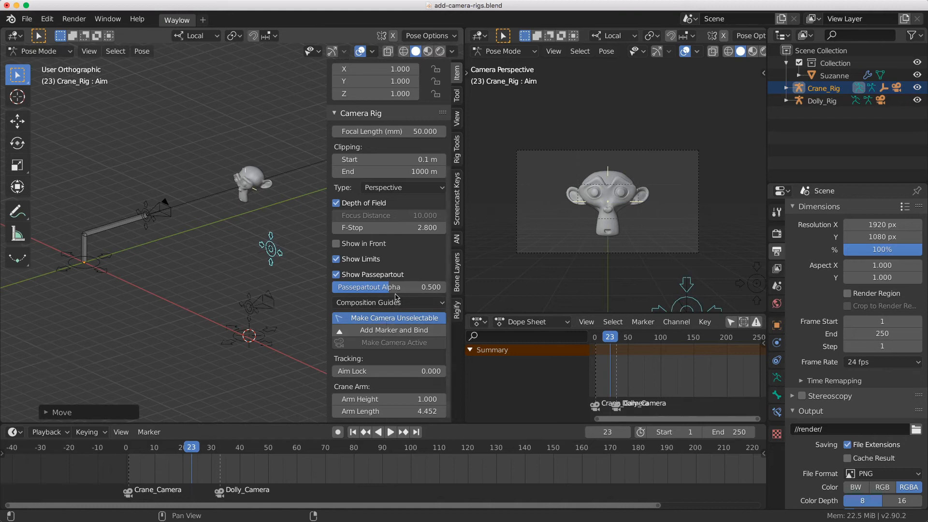
Turn off Depth of Field and Show Limits for the rig camera, moving the Aim bone in between.
click(337, 203)
key(g)
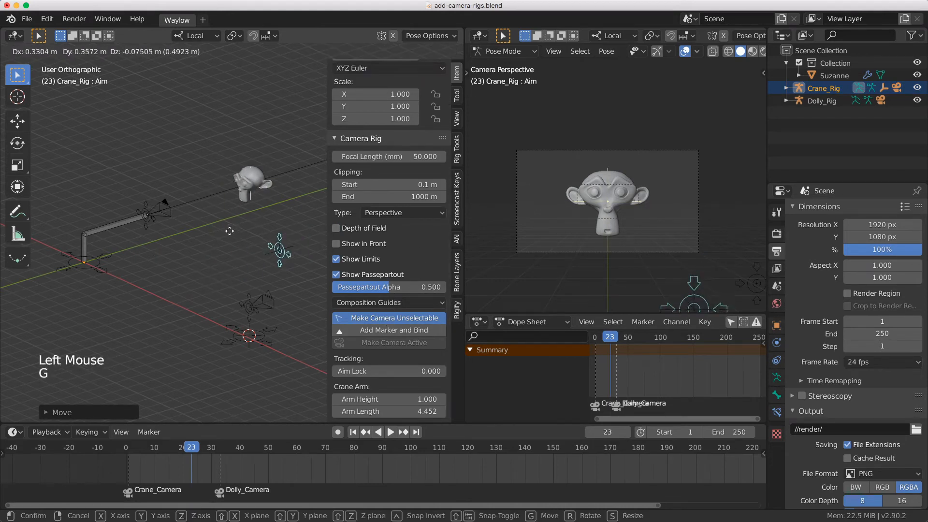
click(224, 230)
click(336, 259)
key(g)
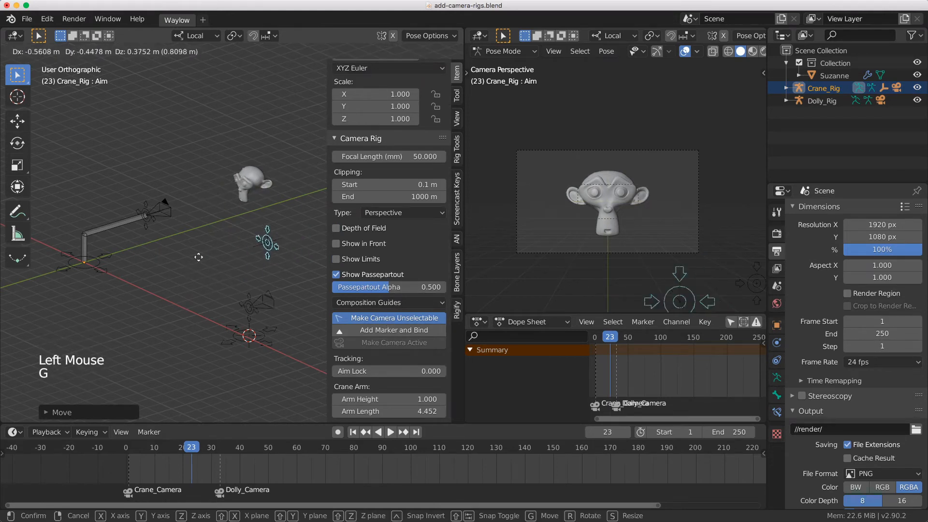
right_click(201, 255)
Try moving the crane rig's Camera bone and set Aim Lock back to 1.000.
right_click(146, 223)
key(g)
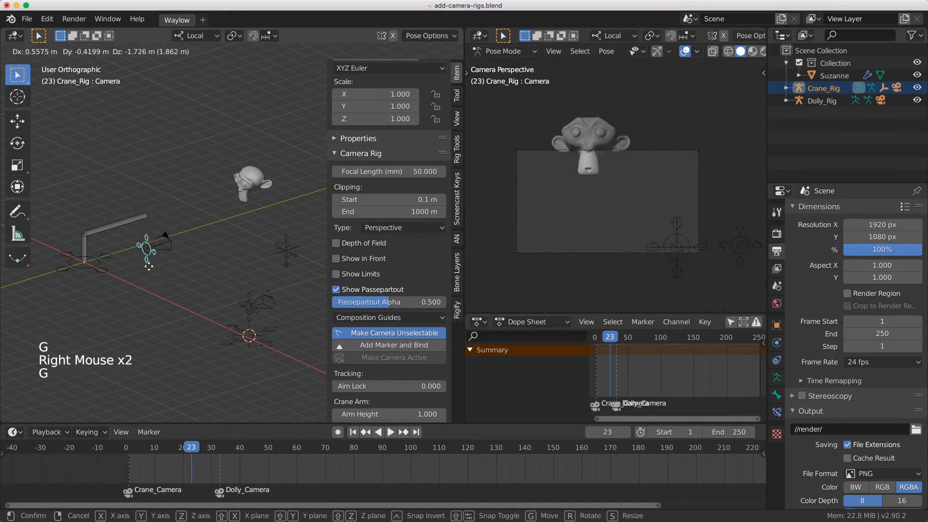
right_click(203, 251)
drag(392, 386, 426, 391)
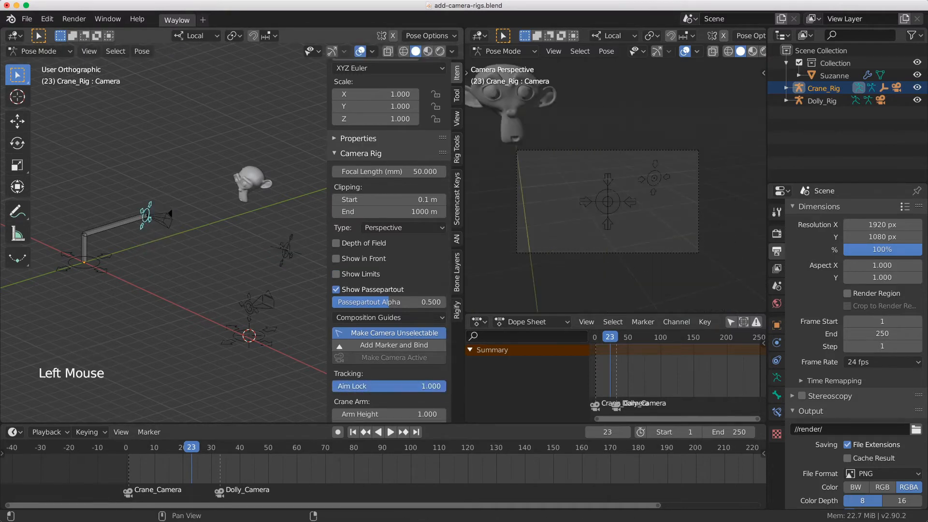
Set the crane's Arm Height to 3.100 and its Arm Length to 4.952.
scroll(369, 401, down, 5)
drag(368, 401, 435, 401)
mouse_move(382, 412)
mouse_down()
mouse_move(276, 412)
mouse_move(397, 411)
mouse_up()
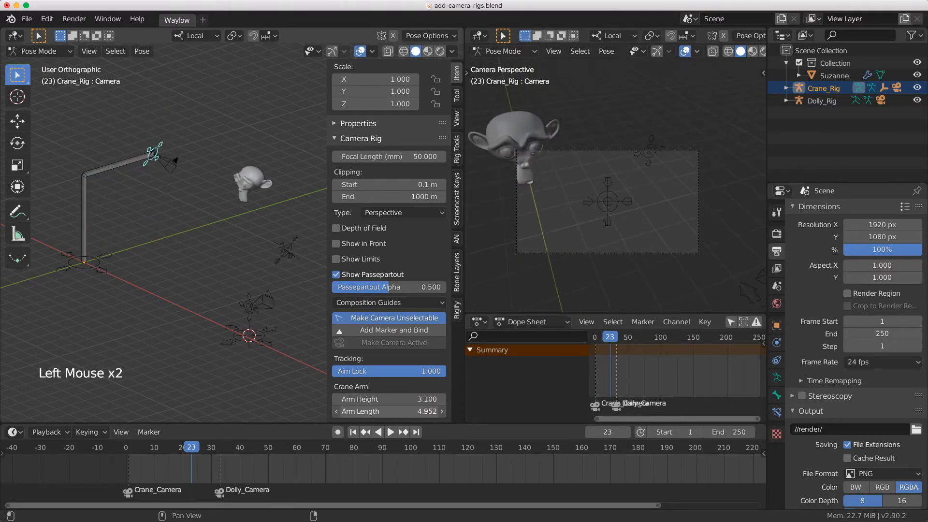
Try scaling the Crane_arm bone and adjust the crane's Arm Height.
right_click(110, 181)
key(s)
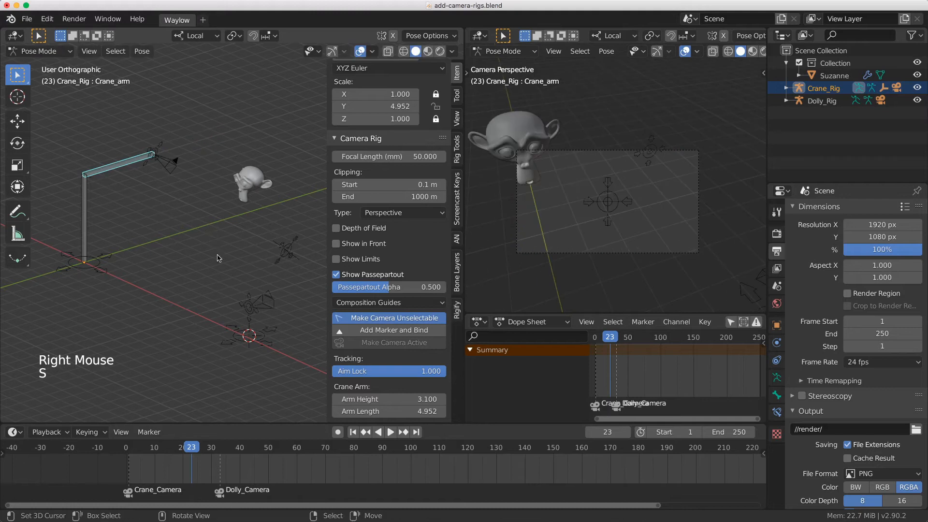
click(387, 399)
drag(386, 400, 415, 399)
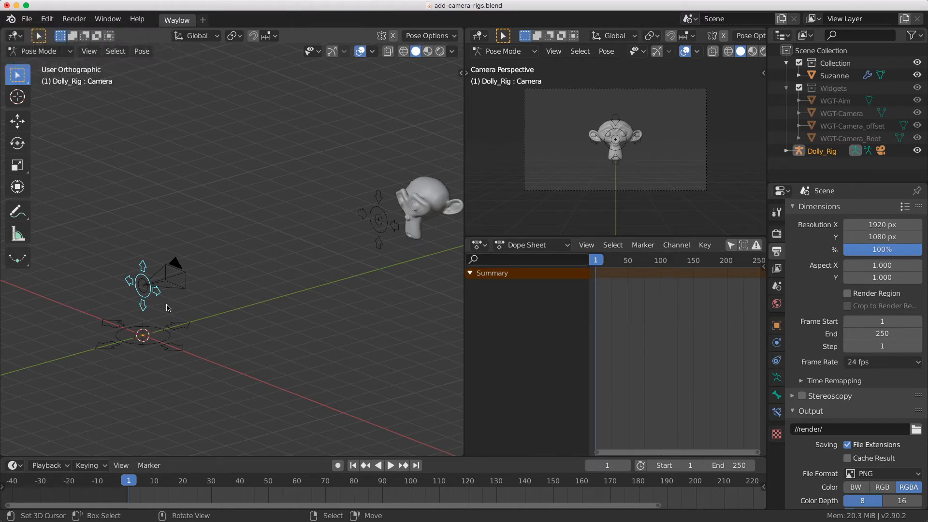
Turn on the Thirds composition guide for the dolly rig camera.
mouse_move(164, 304)
middle_down()
mouse_move(177, 309)
mouse_move(178, 298)
middle_up()
right_click(154, 299)
right_click(179, 293)
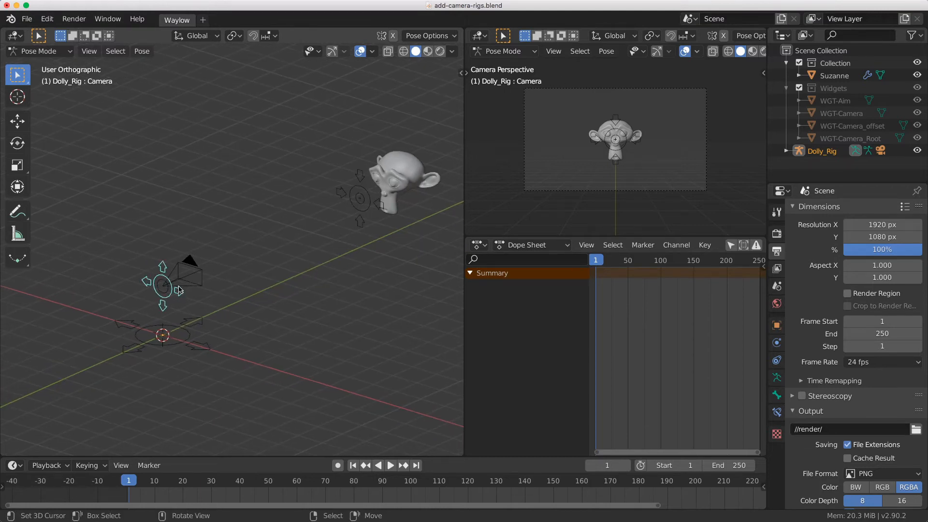
key(n)
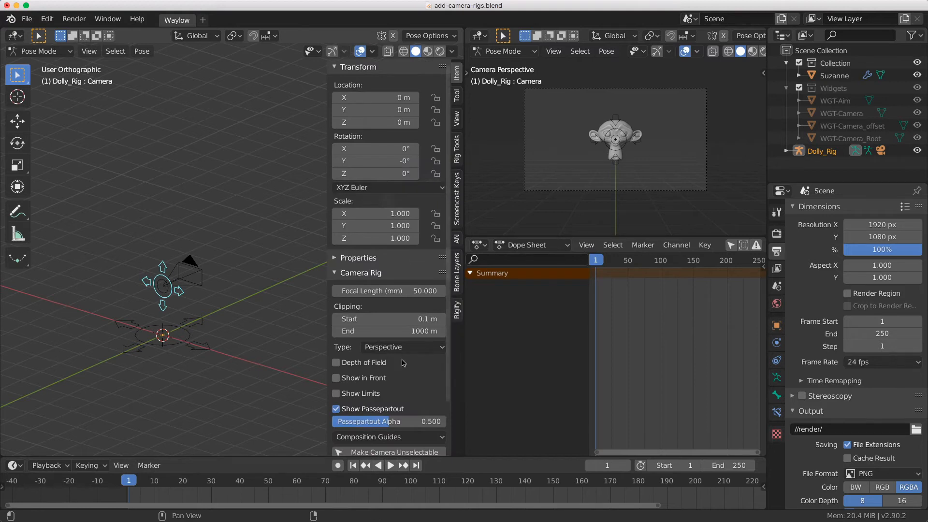
scroll(419, 269, down, 3)
click(368, 378)
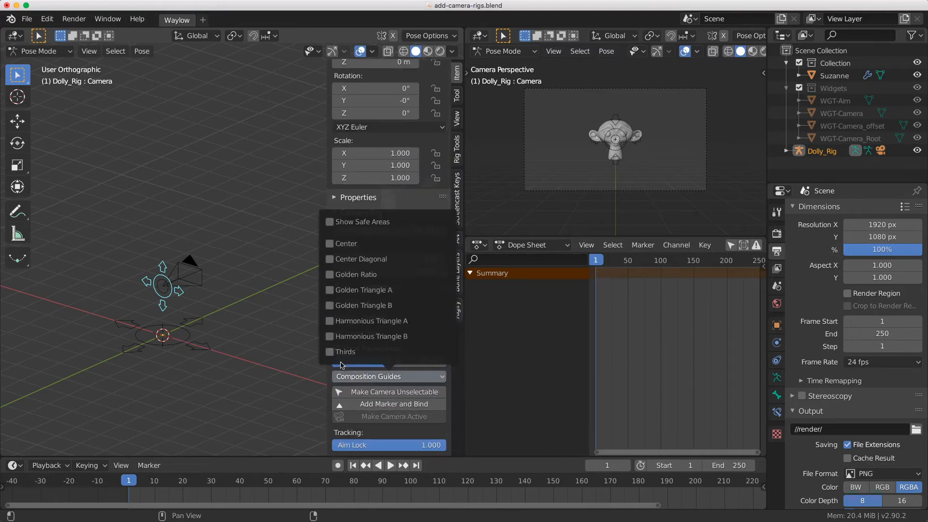
Lighten the custom viewport background colour of the camera perspective view.
scroll(643, 124, up, 2)
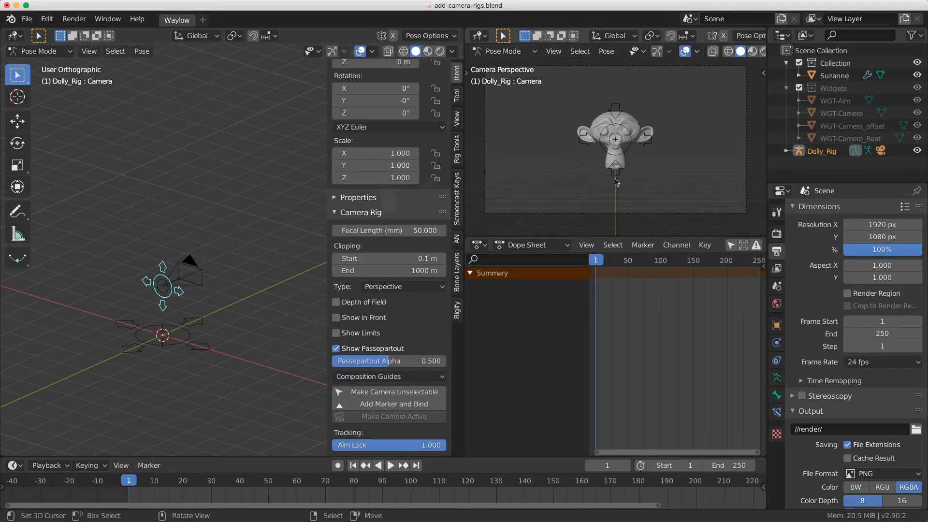
scroll(723, 53, down, 2)
click(755, 51)
click(805, 251)
click(771, 264)
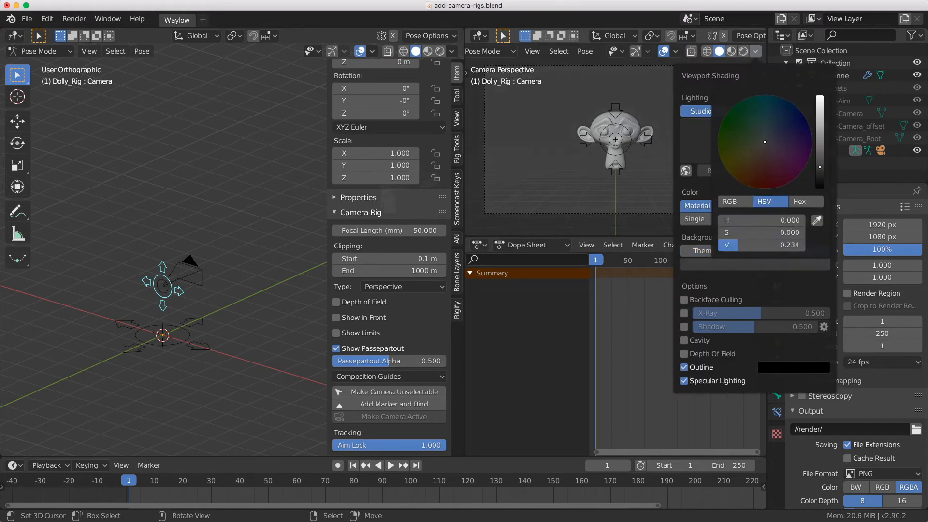
drag(820, 159, 820, 116)
Try moving the dolly rig's Camera bone away from the rig's origin.
scroll(170, 281, down, 3)
key(g)
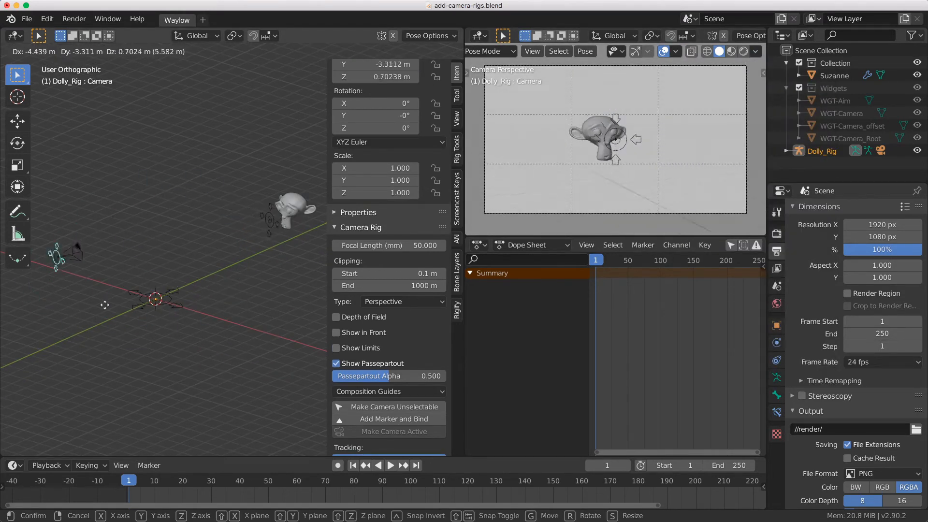
right_click(252, 323)
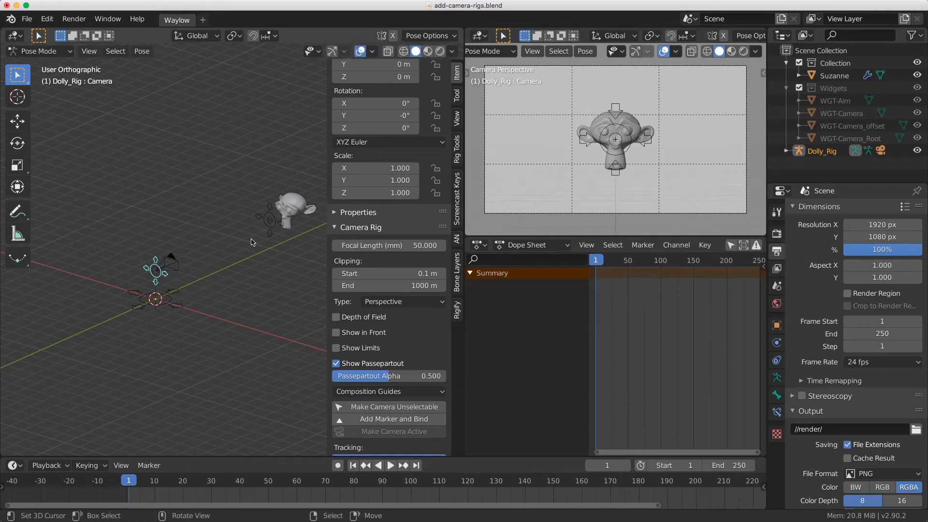
Working in top view, move the Aim bone about 1.9 m along Y towards Suzanne.
key(KP_7)
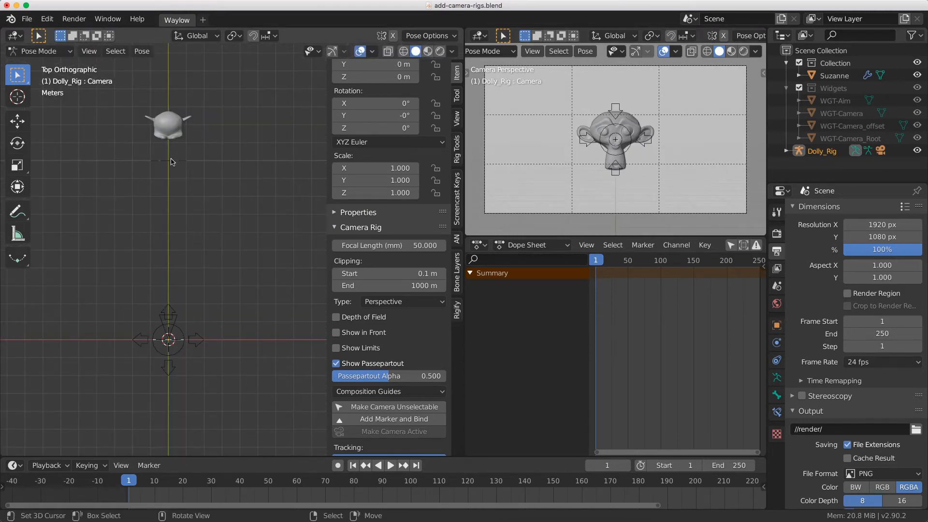
click(173, 160)
key(g)
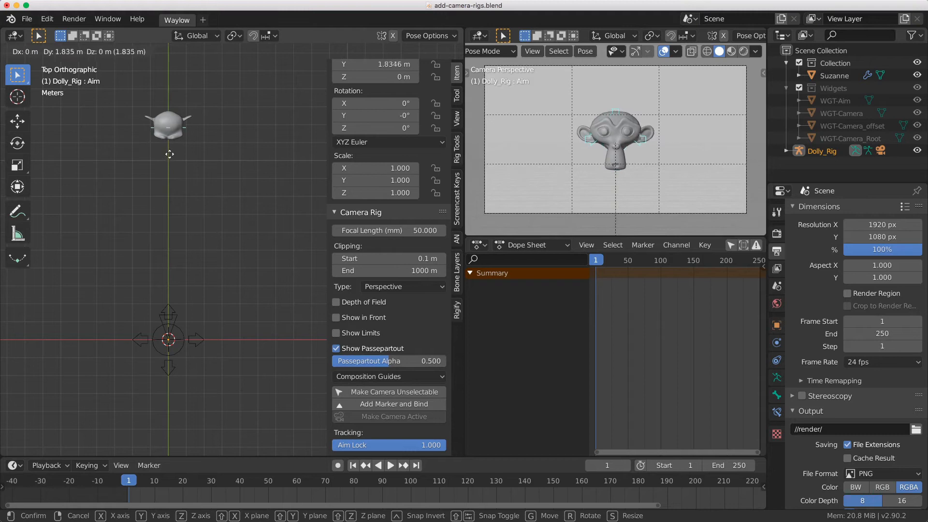
click(169, 158)
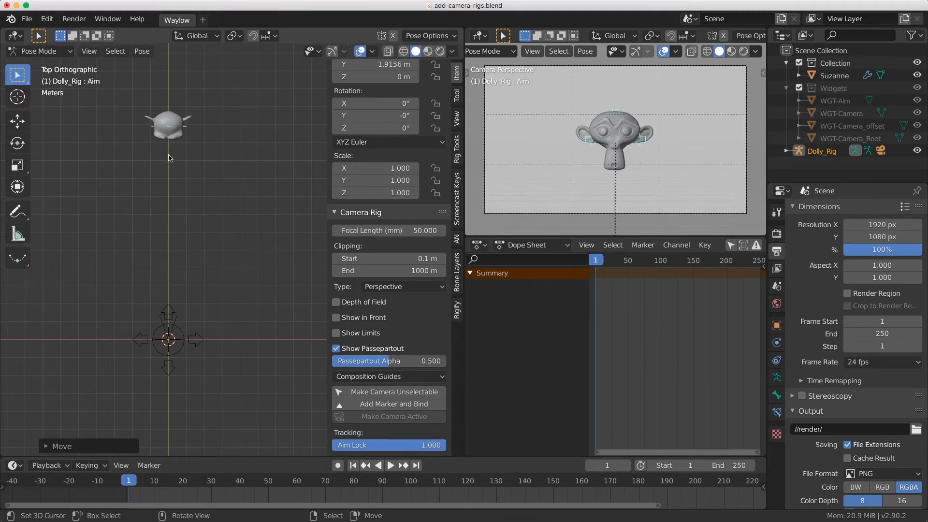
Rotate the Camera_offset bone about 6.5° around the global Z axis.
click(175, 363)
middle_drag(175, 363, 182, 282)
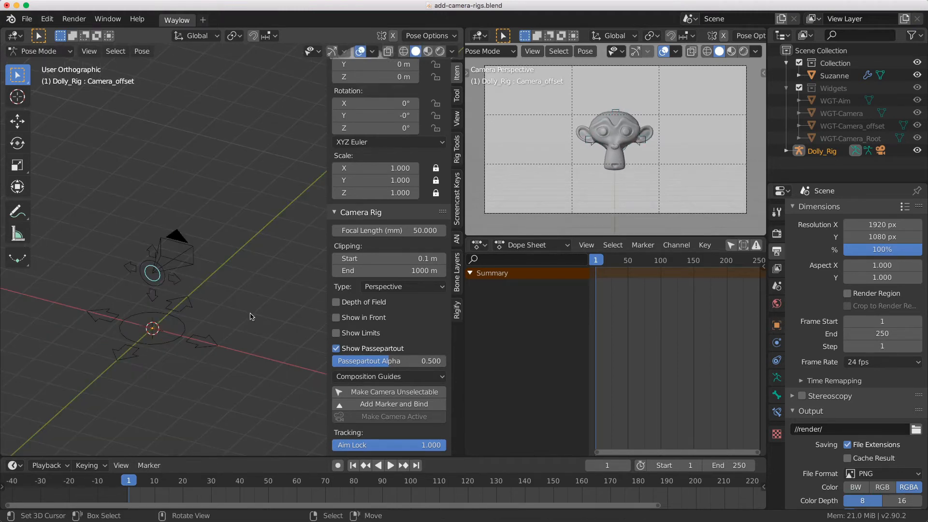
key(r)
key(z)
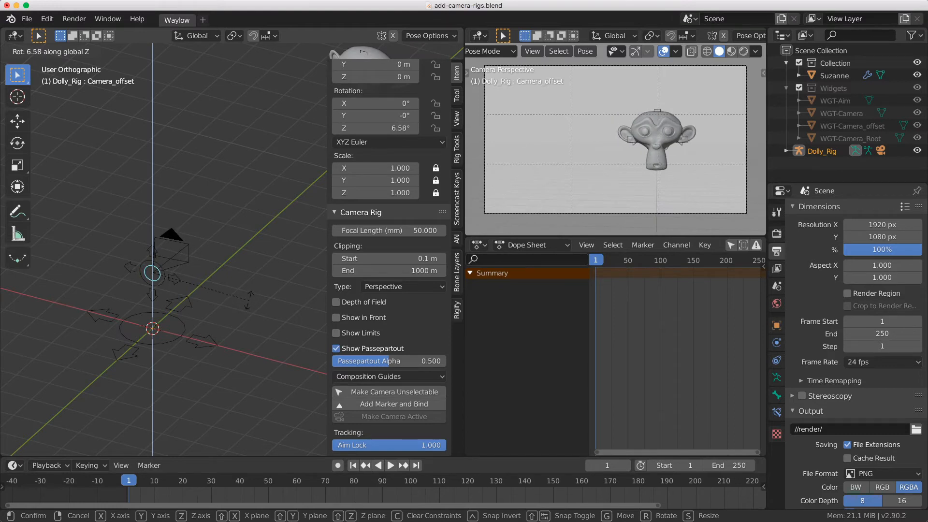
click(194, 293)
Try moving the Camera bone twice with the Camera_offset rotation in place.
scroll(193, 297, down, 4)
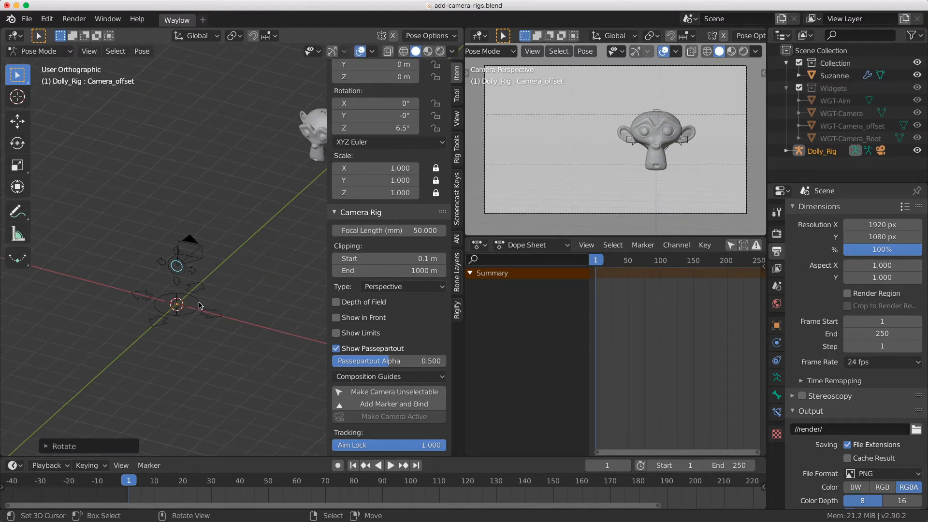
click(212, 267)
middle_drag(212, 267, 240, 319)
key(g)
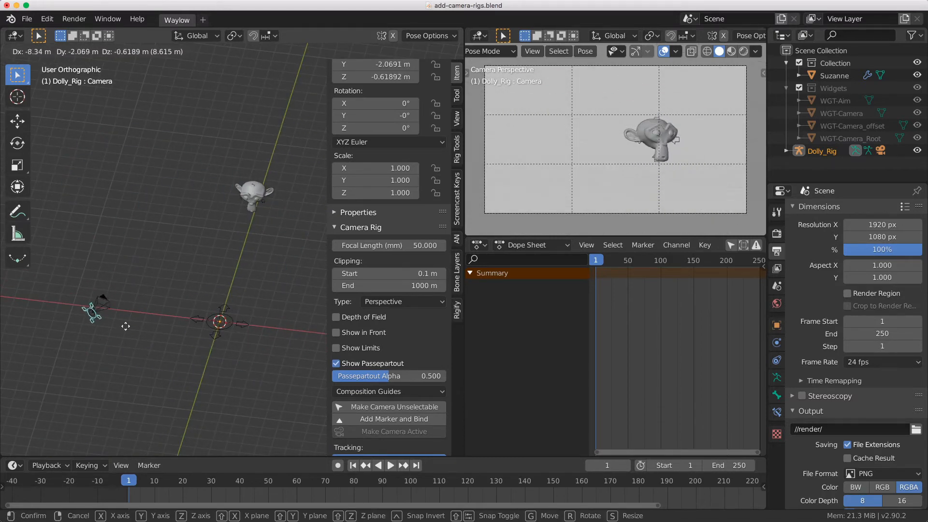
key(Escape)
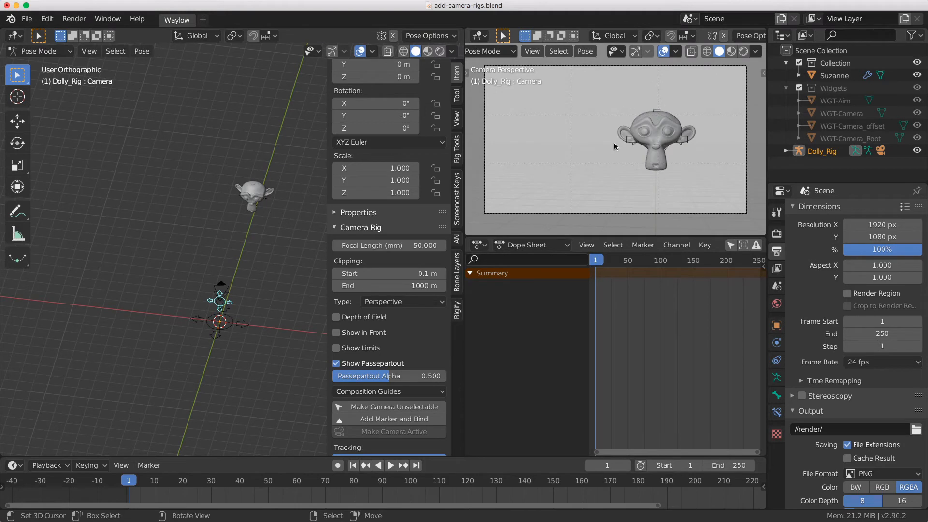
key(g)
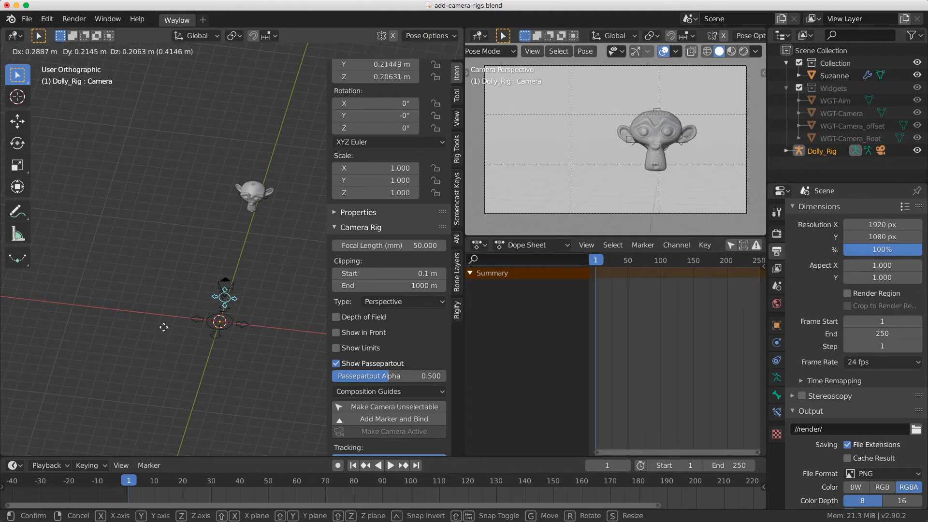
key(Escape)
middle_drag(246, 327, 183, 304)
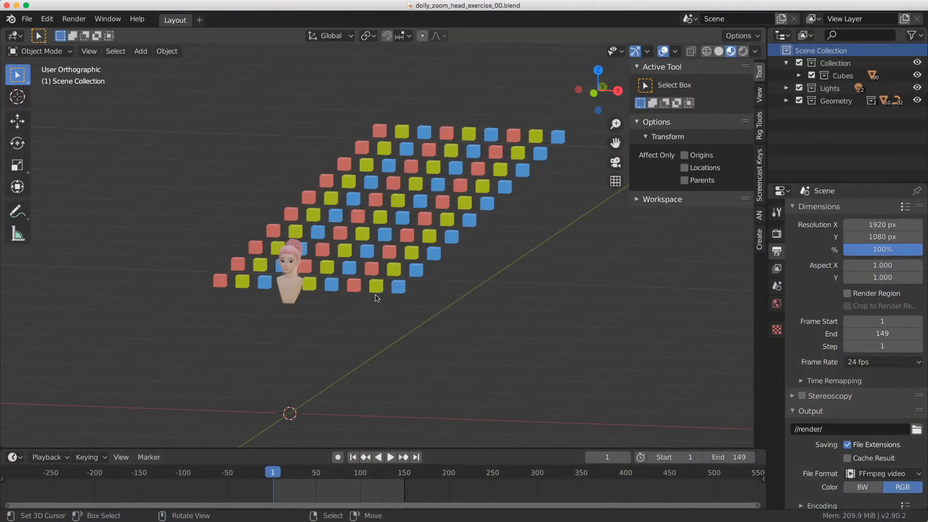
Search the add-on preferences for "add" to check the Add Camera Rigs add-on, then close the preferences.
key(super+comma)
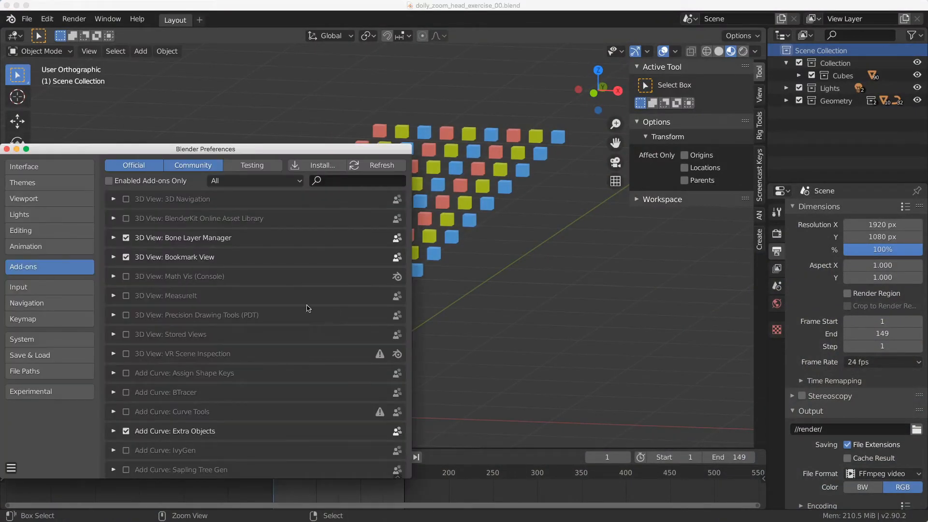
drag(170, 145, 244, 116)
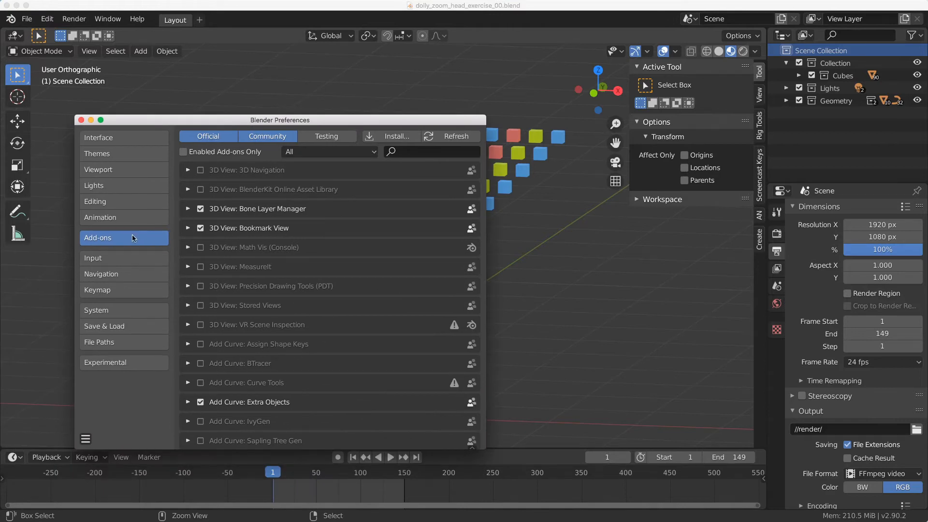
click(414, 159)
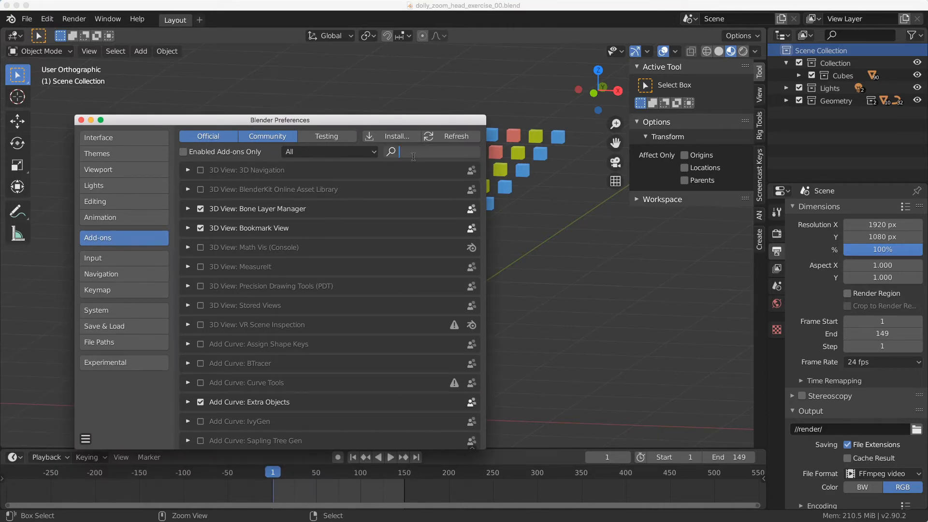
text(add)
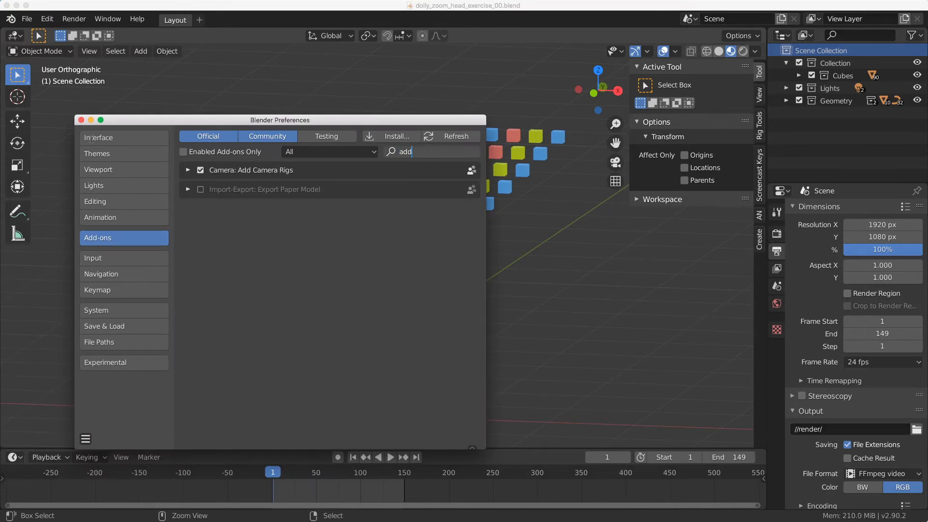
click(80, 119)
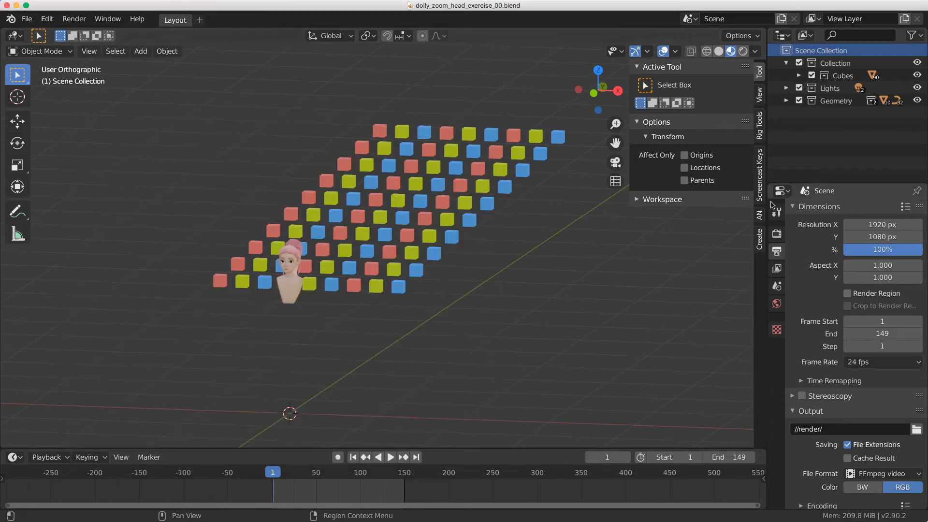
Turn on the Screencast Keys display and return to the active tool settings.
click(760, 175)
click(647, 66)
click(761, 75)
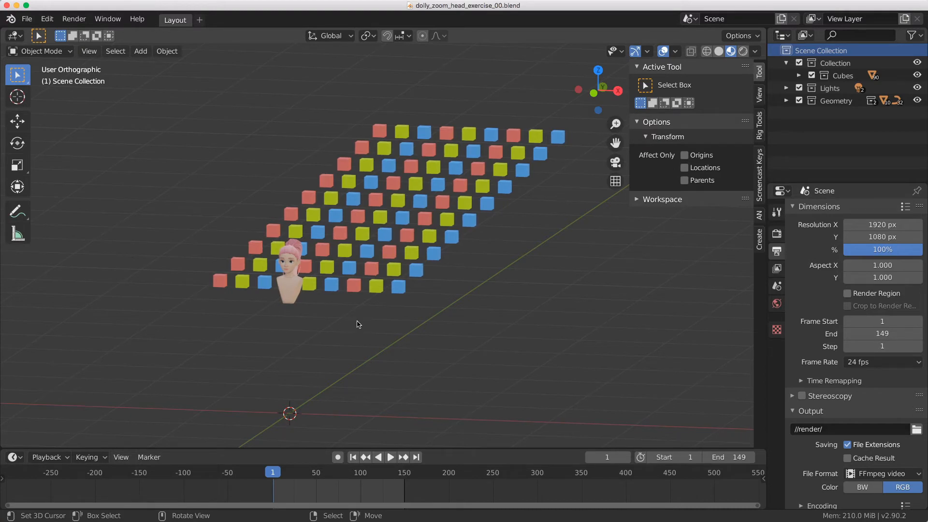
Add a Dolly Camera Rig to the dolly zoom scene.
key(shift)
key(shift+a)
mouse_move(362, 338)
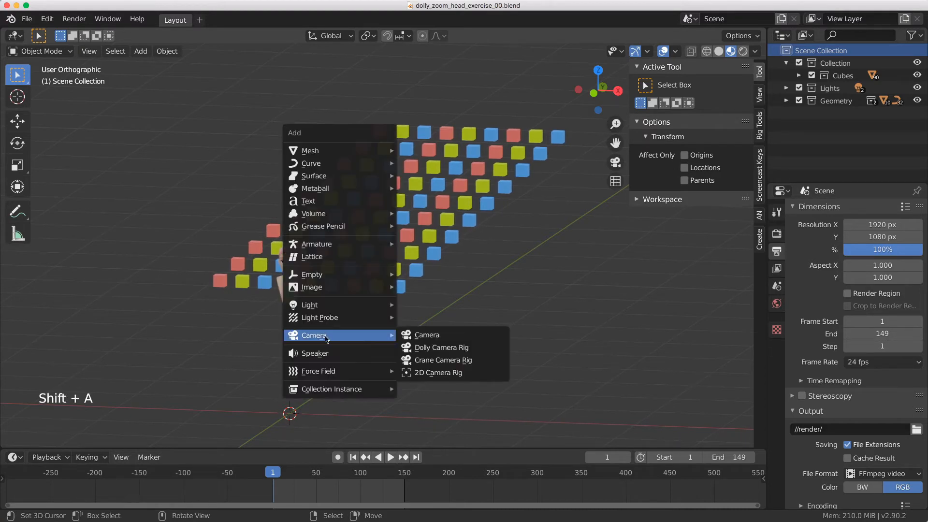
click(445, 348)
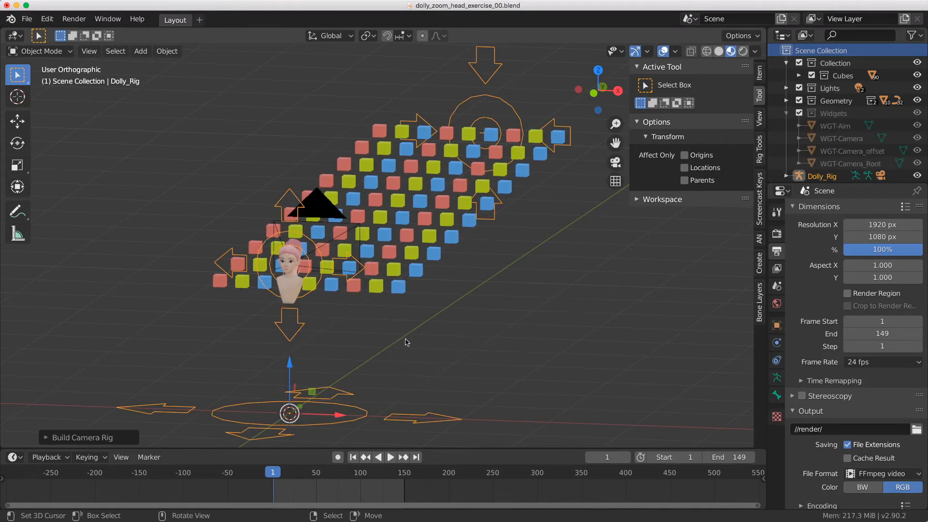
Move the dolly rig back along the Y axis until its Aim control sits at the head model.
key(KP_3)
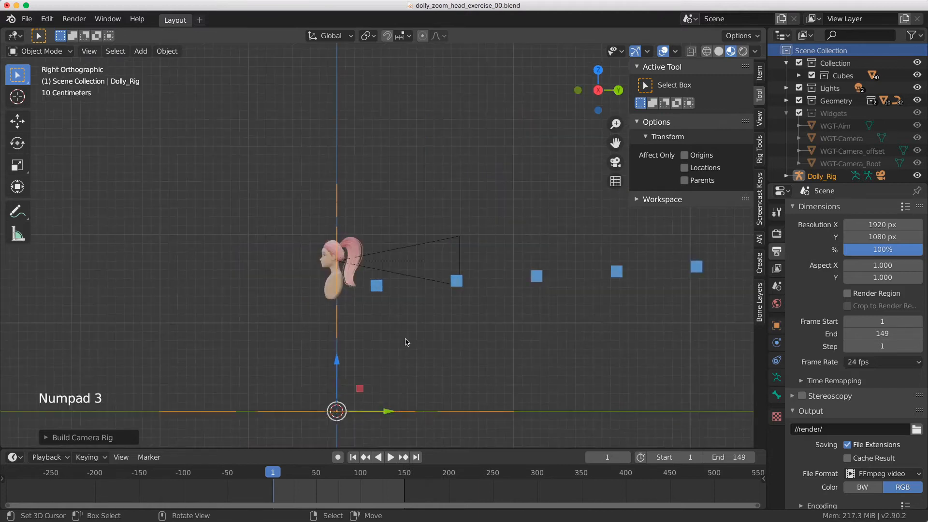
scroll(437, 319, down, 6)
middle_drag(437, 319, 472, 333)
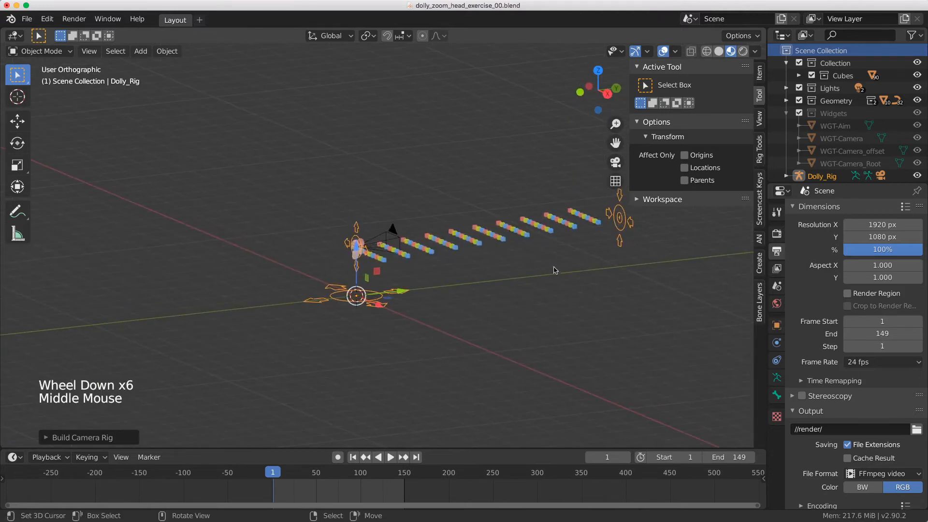
drag(405, 292, 140, 316)
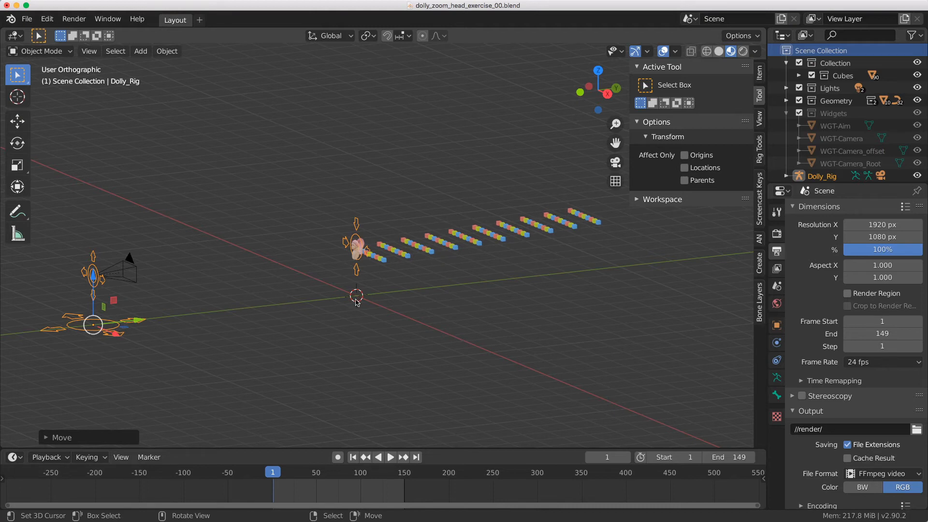
Select all of the dolly rig's bones in Pose Mode and insert a Whole Character (Selected Bones Only) keyframe at frame 1.
key(Tab)
click(369, 376)
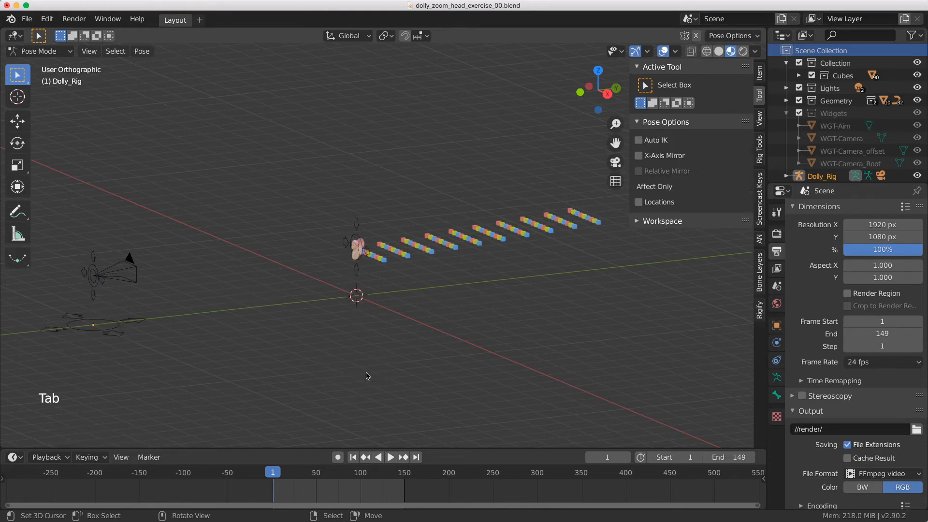
key(a)
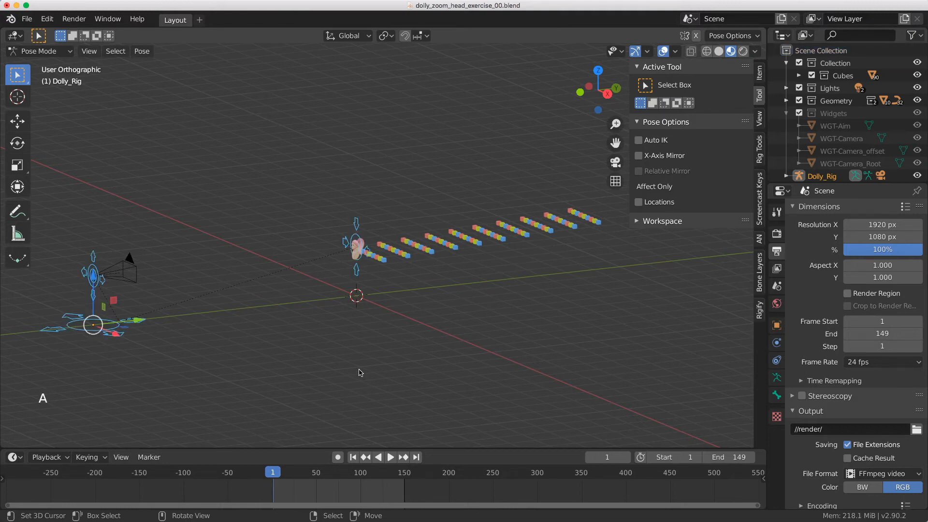
key(i)
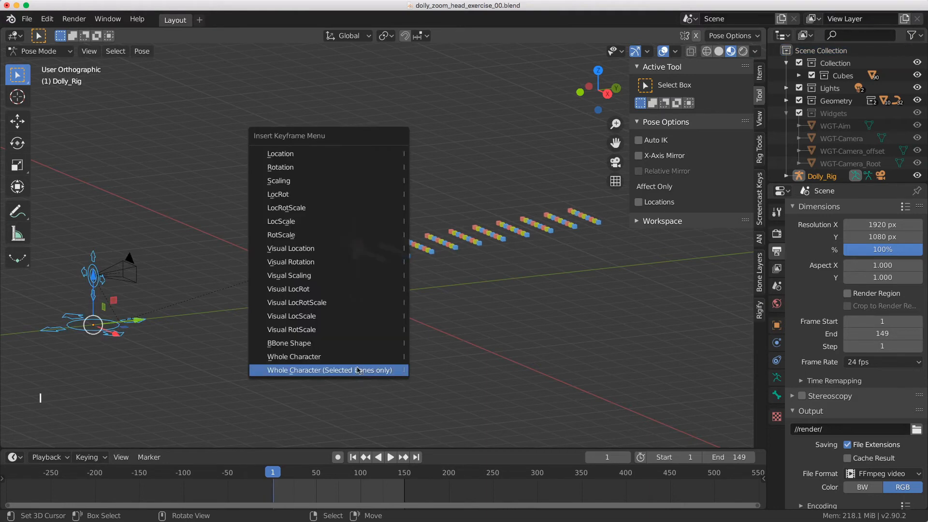
click(301, 371)
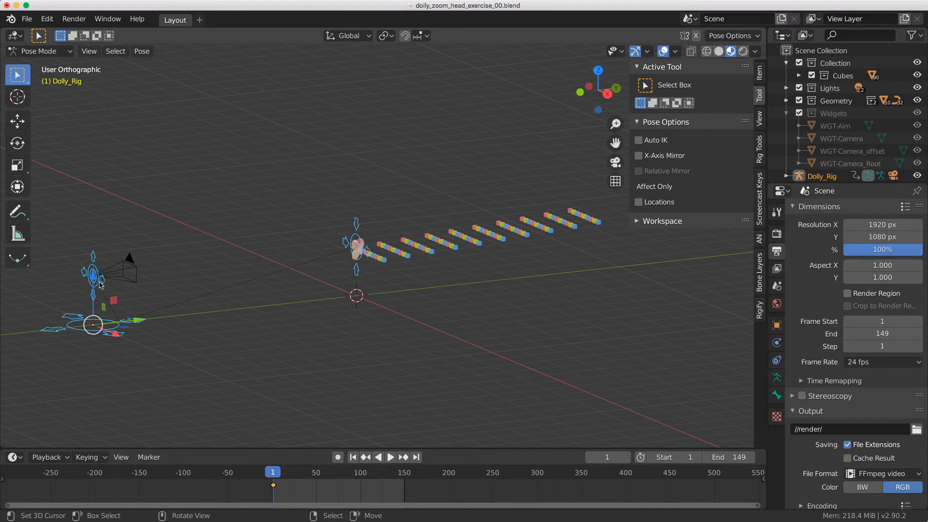
Show the Camera Rig settings and split the 3D viewport horizontally into two roughly equal areas.
click(760, 72)
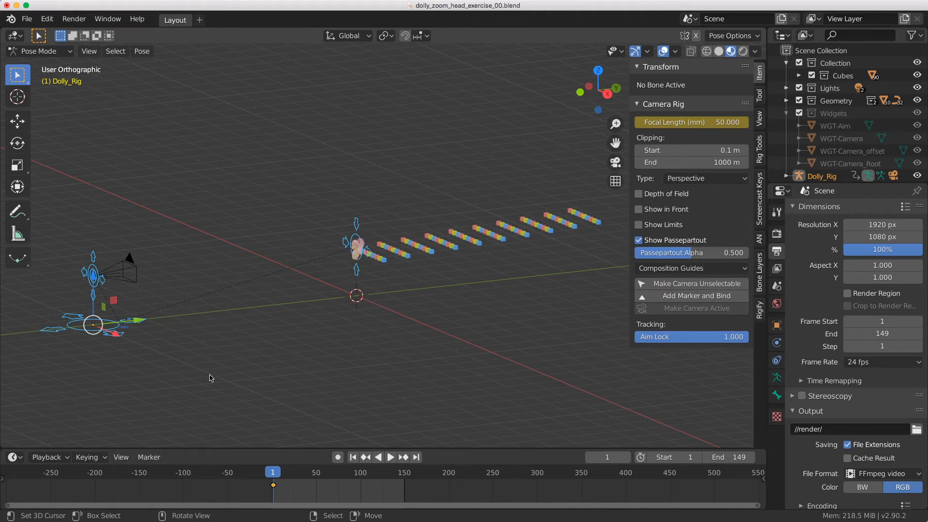
right_click(325, 450)
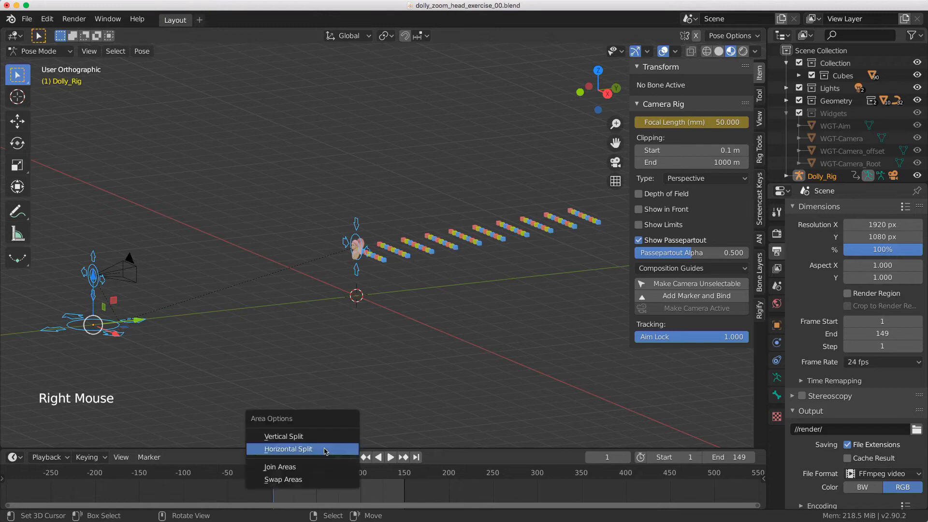
click(288, 449)
click(334, 260)
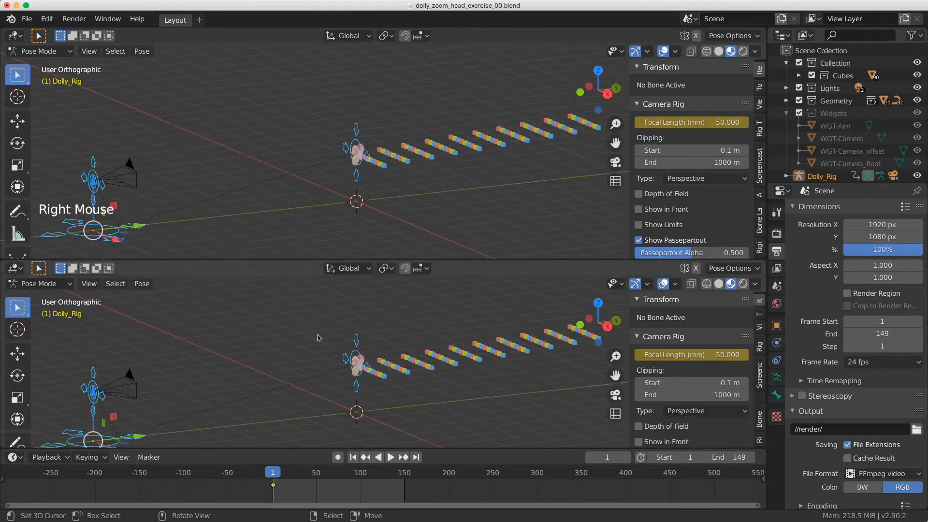
Look through the camera in the lower viewport and set the rig's focal length to 300 mm with the Camera bone selected.
key(KP_0)
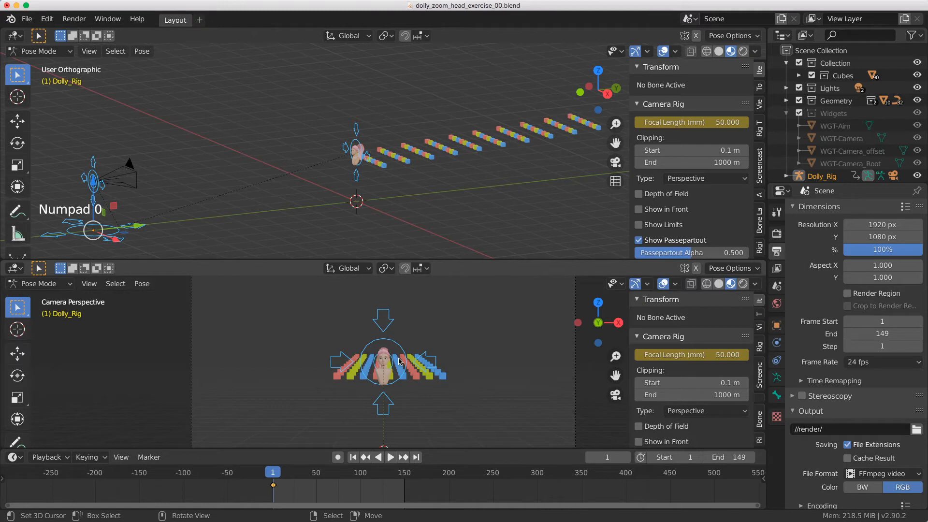
right_click(96, 197)
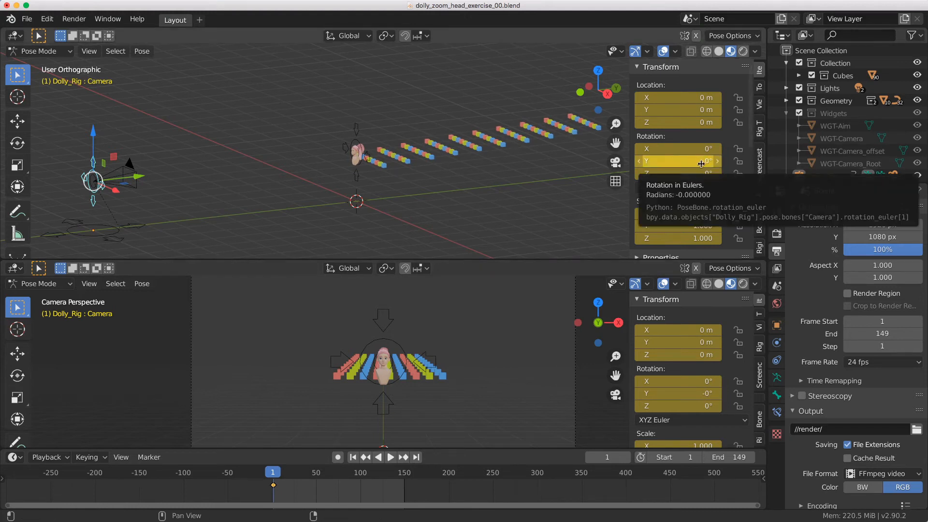
scroll(697, 164, down, 12)
scroll(700, 164, up, 3)
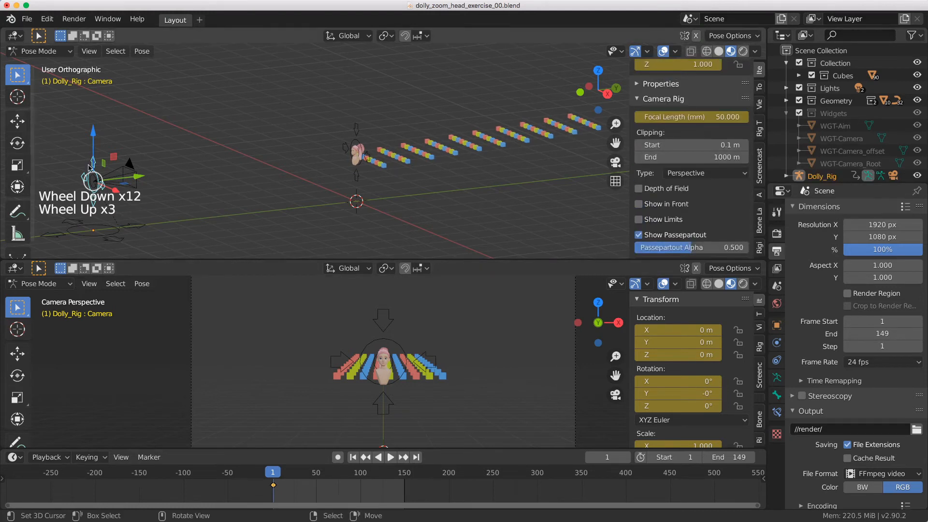
click(701, 118)
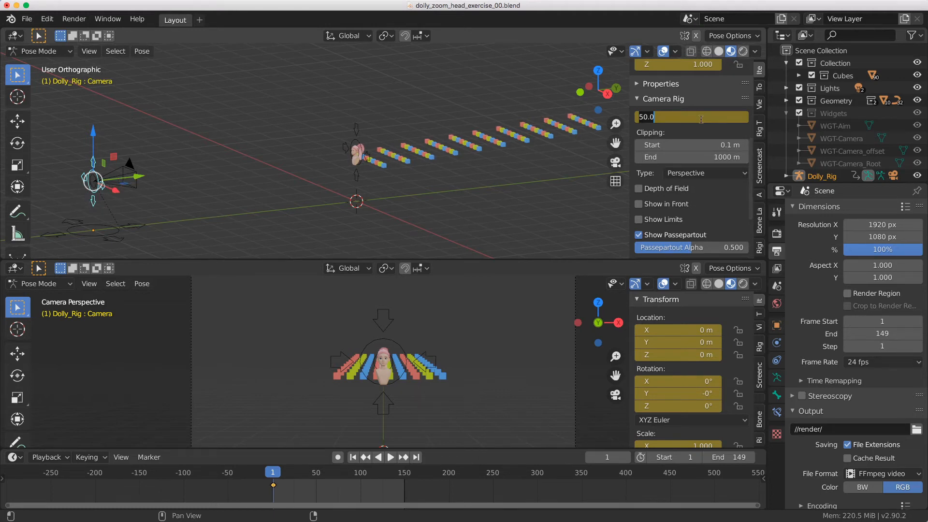
text(300)
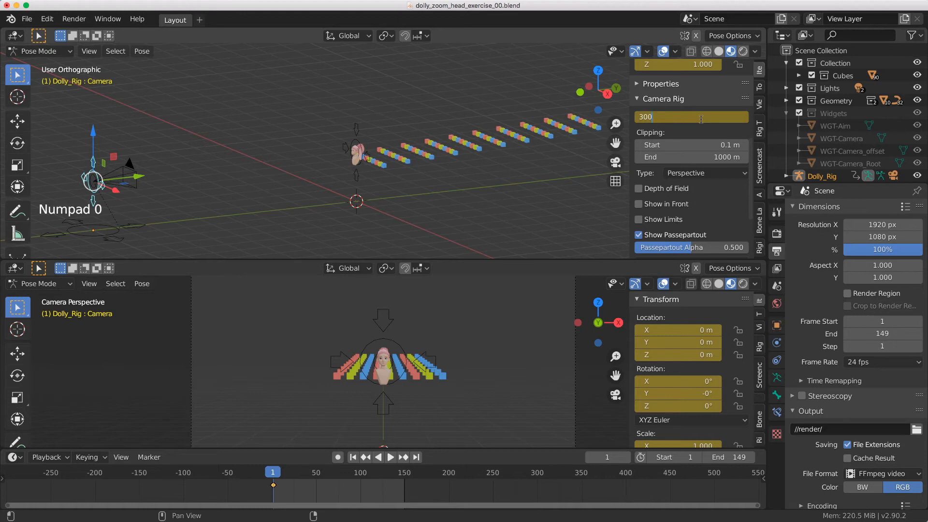
key(Return)
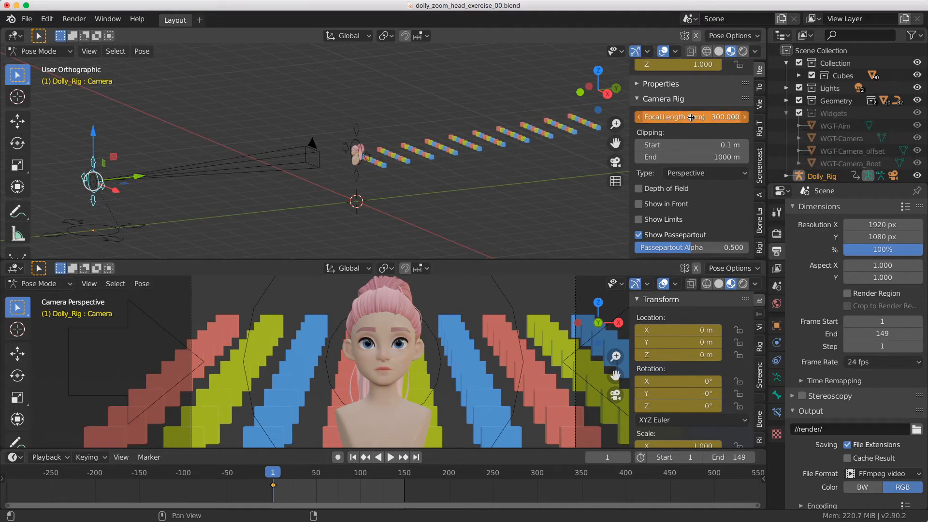
Enable auto keying with the Available keying set active, restricted to inserting keyframes only for that keying set.
click(338, 457)
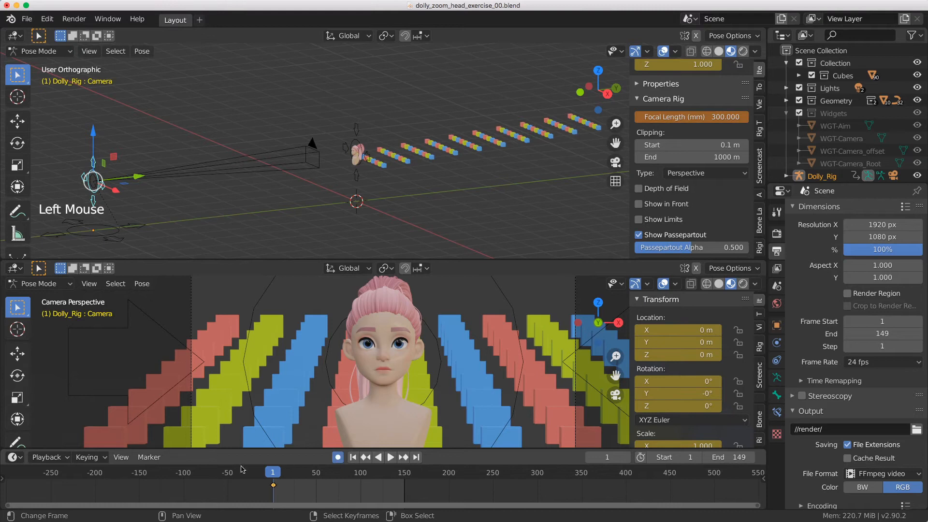
click(88, 457)
click(65, 350)
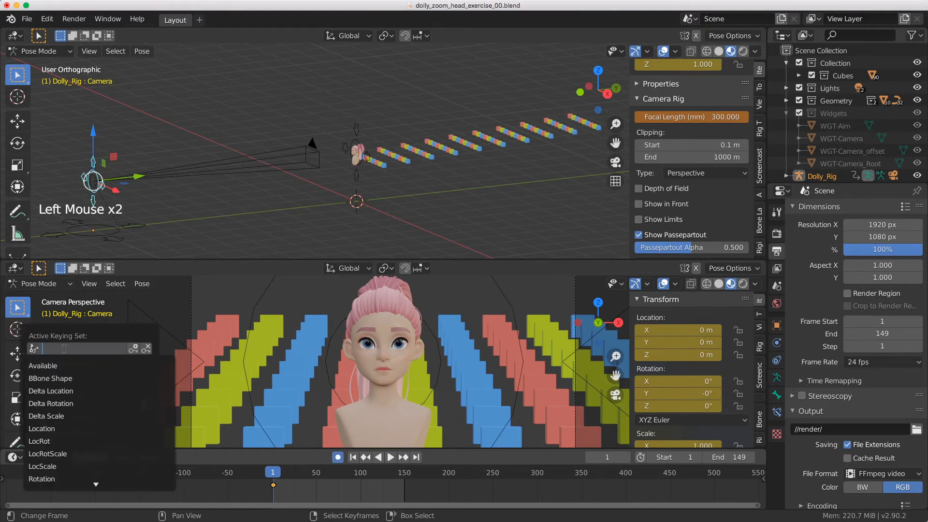
click(60, 365)
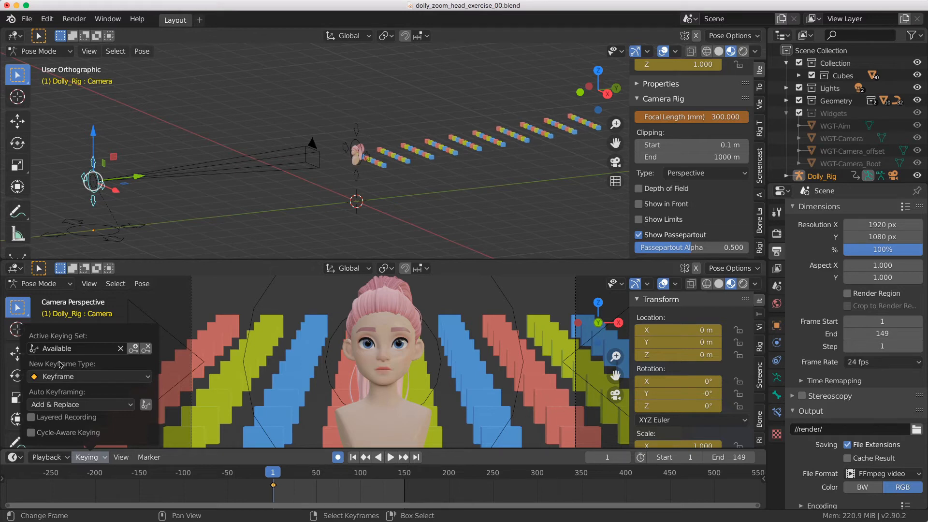
click(146, 405)
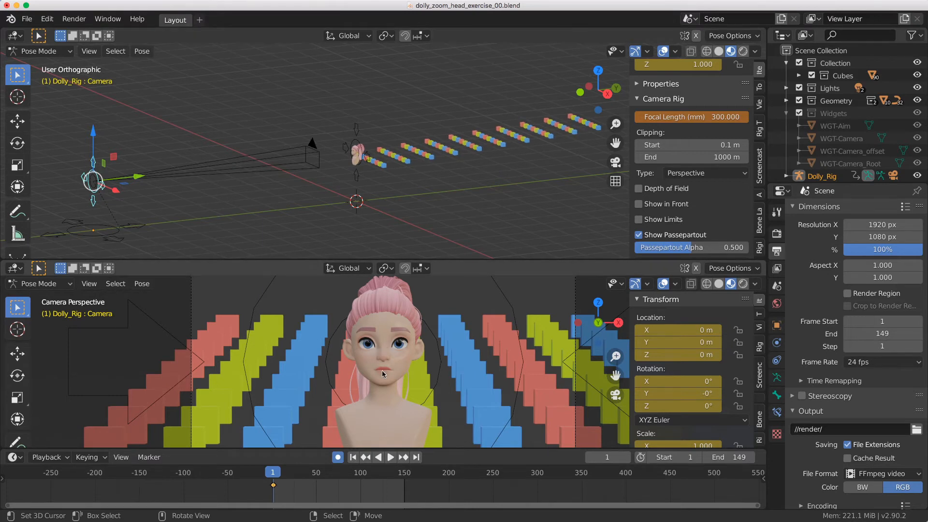
Move the Camera bone along Y to about 5.14 m to frame the head closely, and raise the Root bone about 0.024 m.
drag(137, 177, 235, 167)
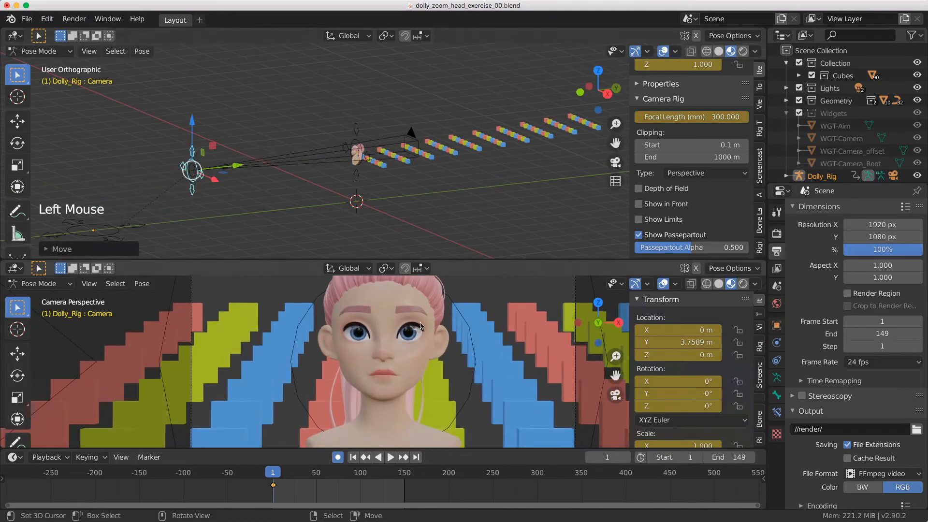
scroll(421, 327, down, 3)
scroll(364, 324, up, 1)
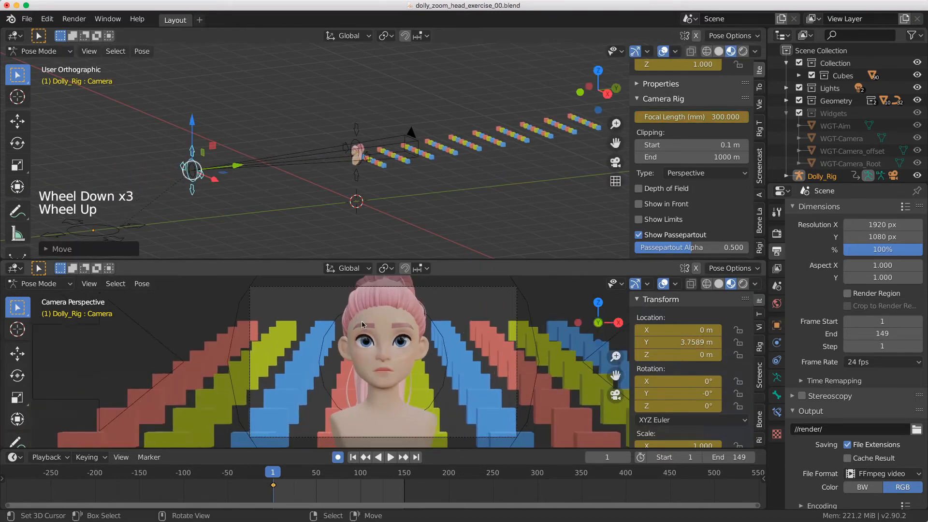
drag(241, 168, 272, 161)
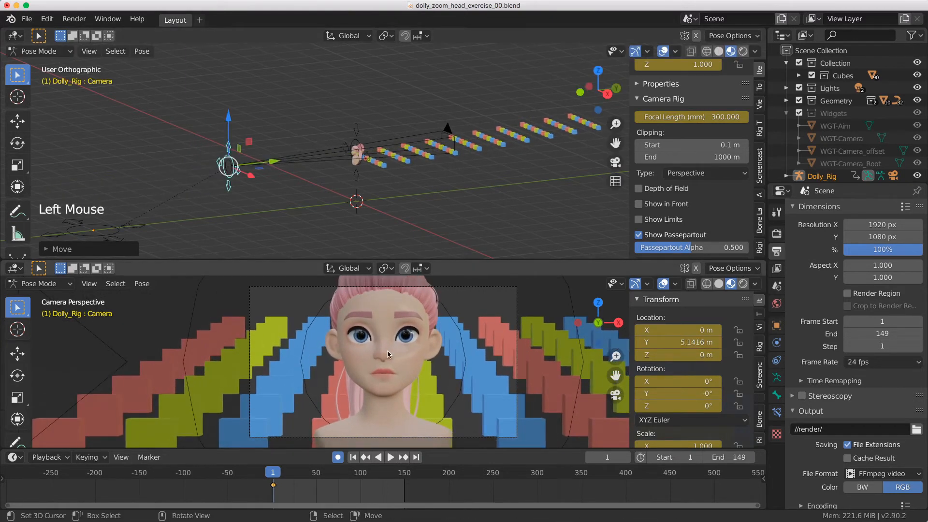
scroll(227, 218, down, 2)
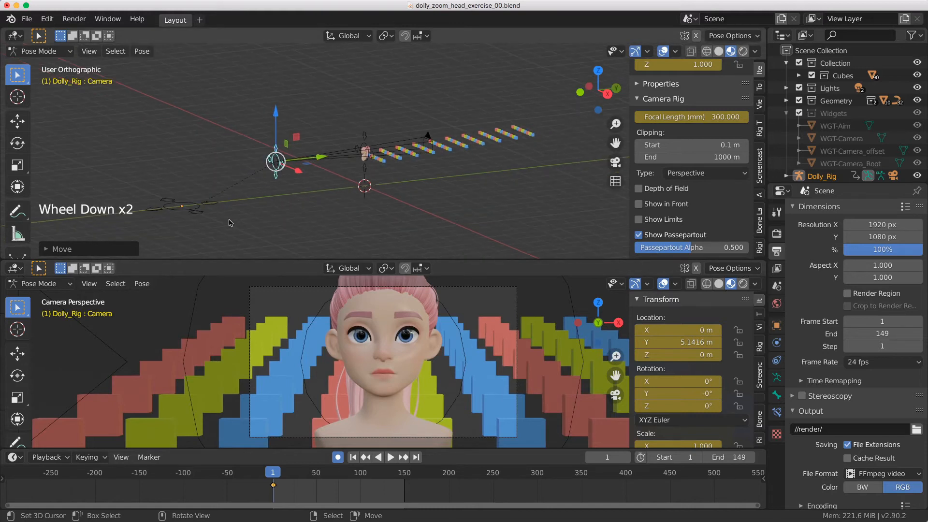
right_click(198, 213)
drag(184, 153, 185, 153)
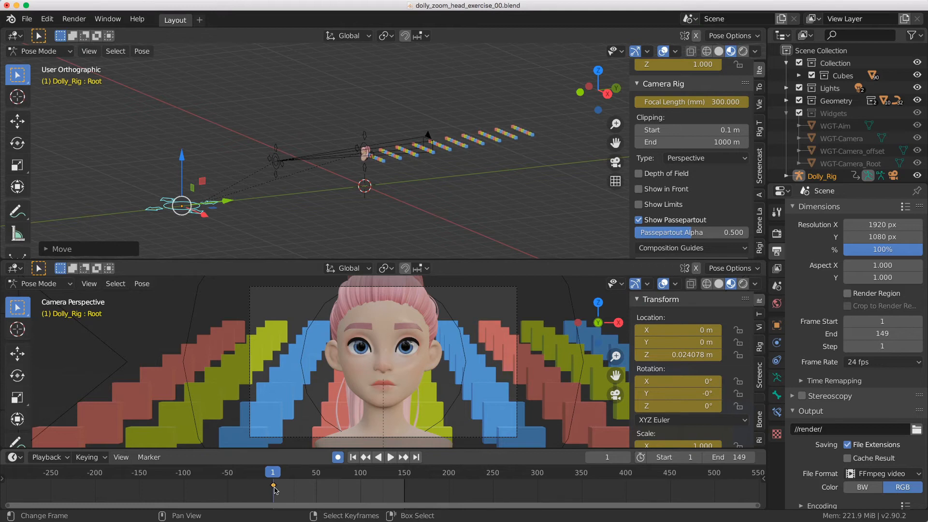
Go to frame 51, select the Camera bone, and activate the Annotate tool for the camera view.
drag(277, 489, 317, 489)
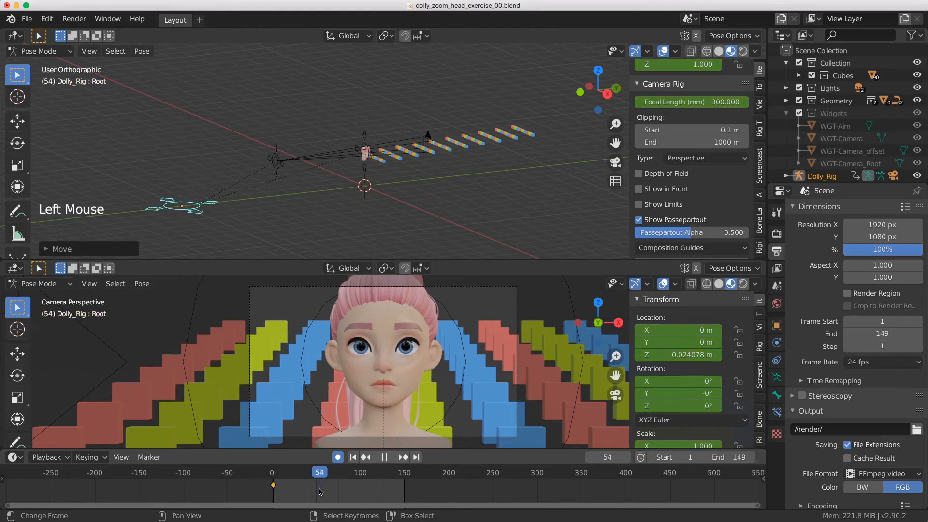
click(380, 370)
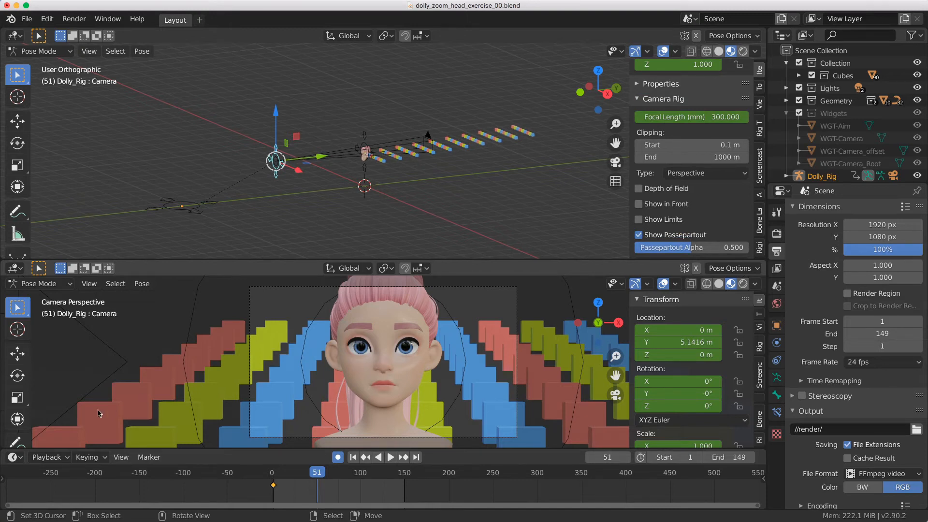
click(16, 442)
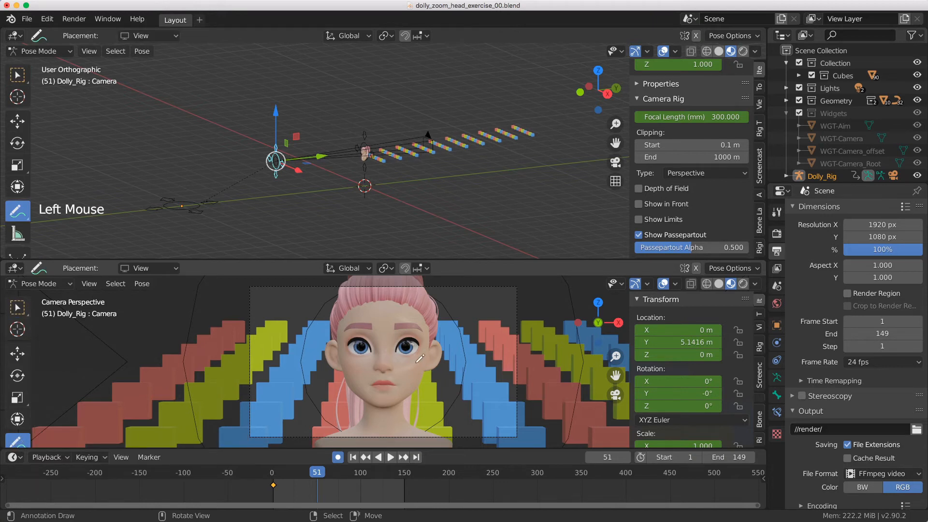
right_click(142, 283)
mouse_move(143, 290)
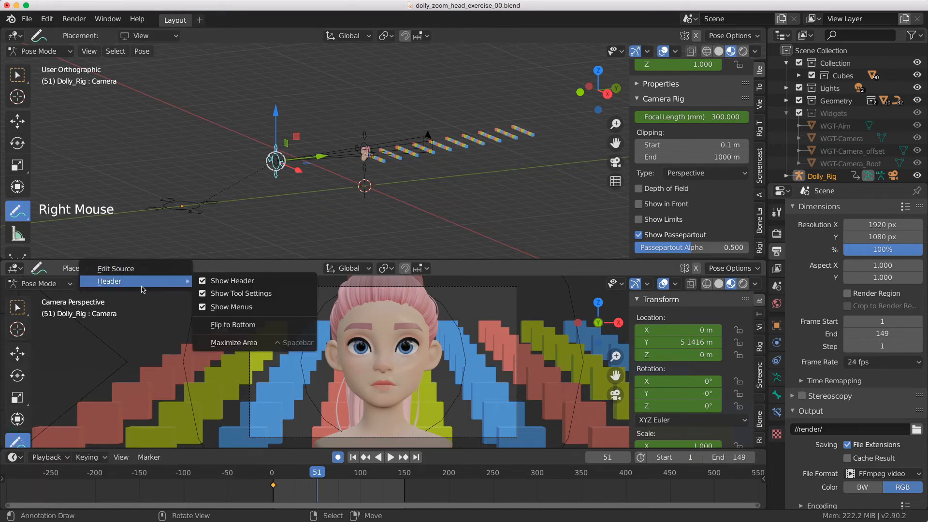
click(212, 293)
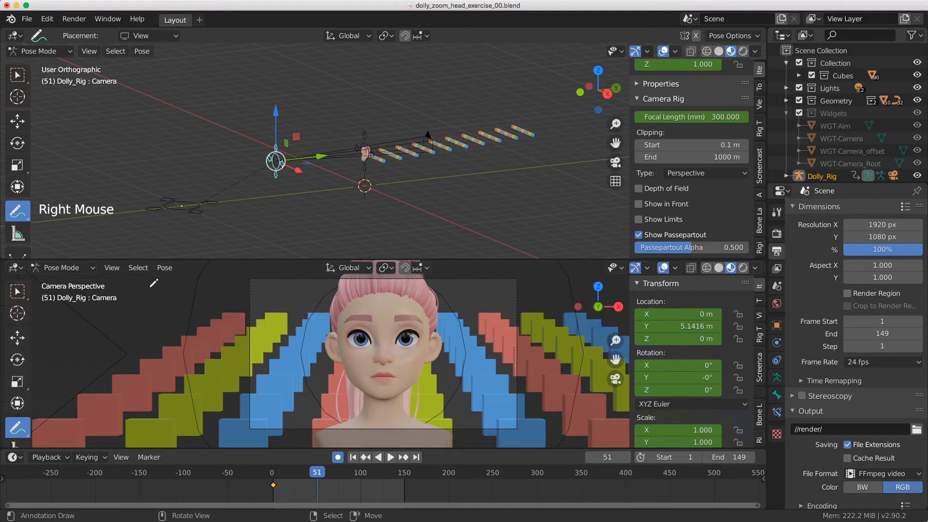
right_click(181, 276)
mouse_move(186, 276)
click(227, 285)
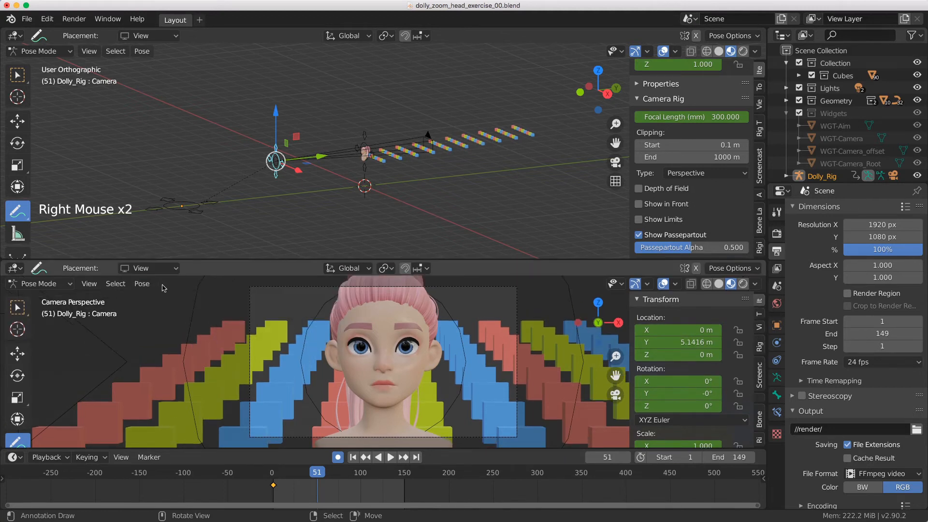
Trace the outline of the face in the camera view with annotation placement set to View, and return to the selection tool.
click(145, 268)
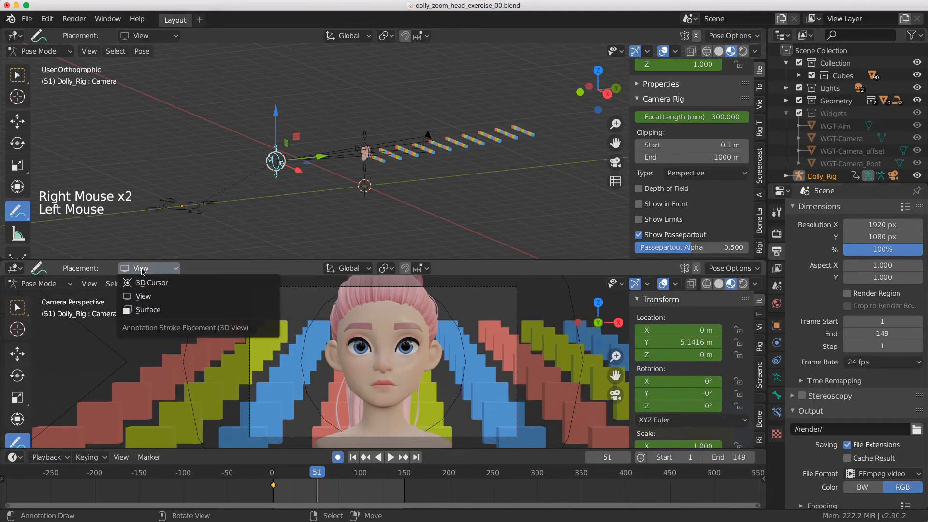
click(149, 297)
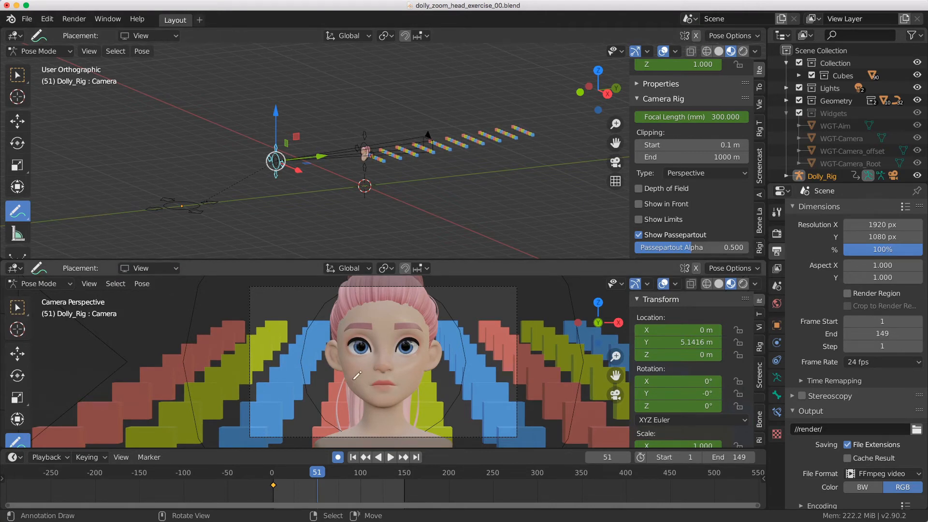
mouse_move(349, 375)
mouse_down()
mouse_move(387, 401)
mouse_move(424, 372)
mouse_up()
mouse_move(363, 307)
mouse_down()
mouse_move(400, 299)
mouse_move(332, 350)
mouse_move(428, 323)
mouse_move(426, 353)
mouse_up()
mouse_move(340, 319)
mouse_down()
mouse_move(347, 369)
mouse_move(371, 390)
mouse_up()
drag(430, 368, 426, 334)
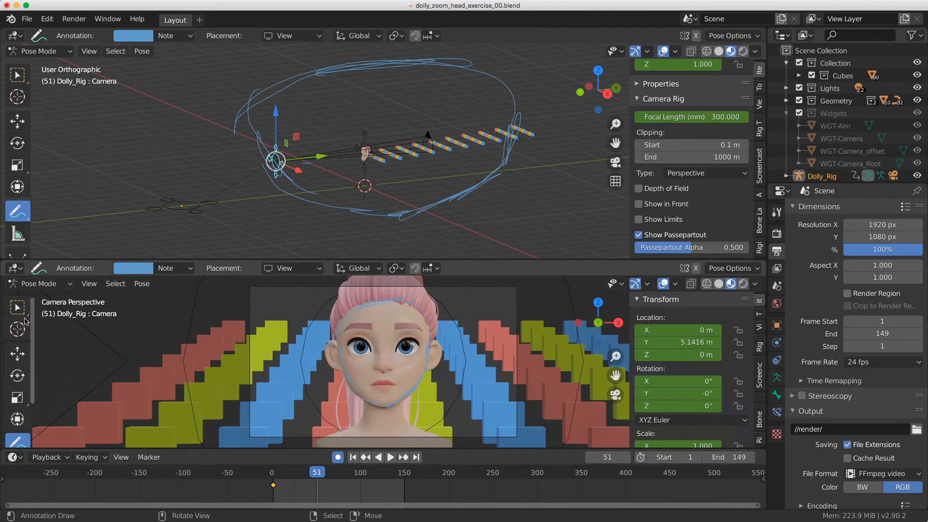
click(13, 308)
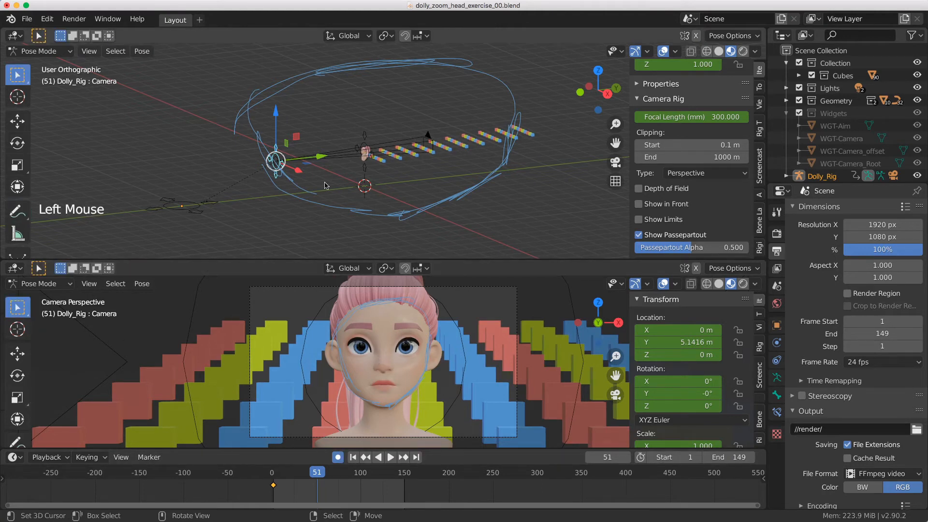
At frame 51, set the focal length to 16 mm and move the Camera bone along Y to about 9.61 m, matching the traced outline.
click(707, 117)
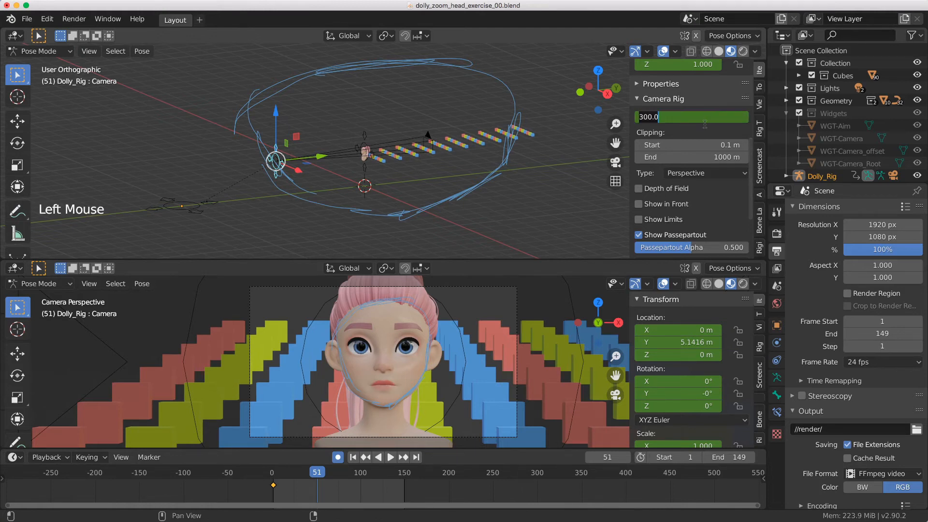
text(16)
key(Return)
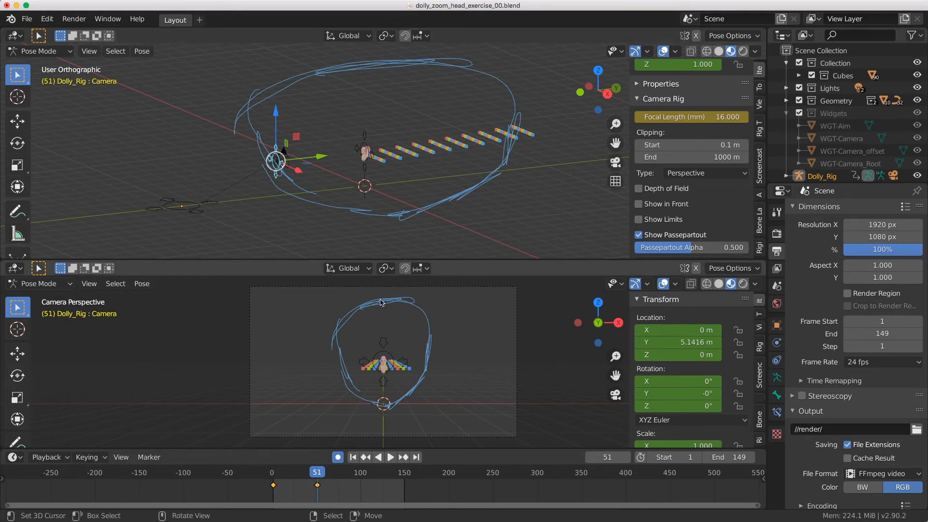
drag(299, 157, 398, 155)
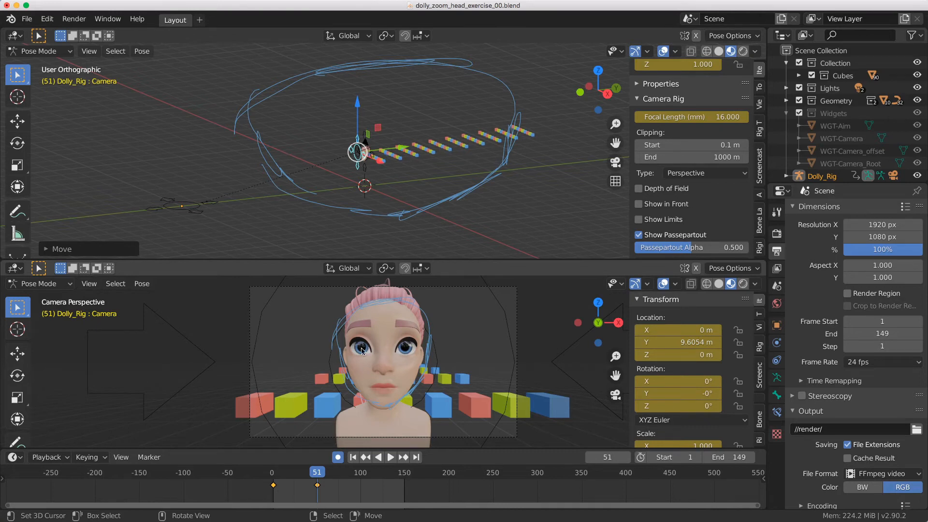
Scrub the timeline from frame 1 past frame 51 to compare the head's size with the traced outline.
click(274, 496)
drag(274, 497, 325, 502)
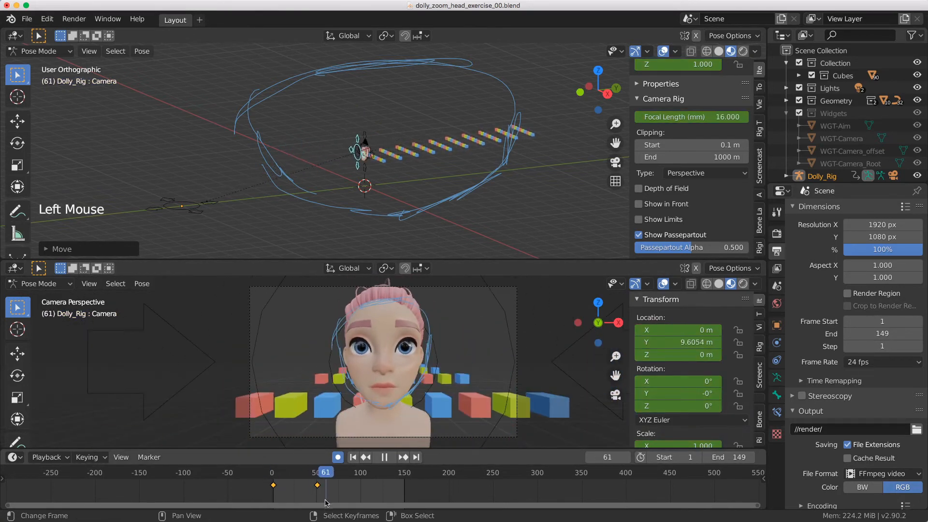
key(Escape)
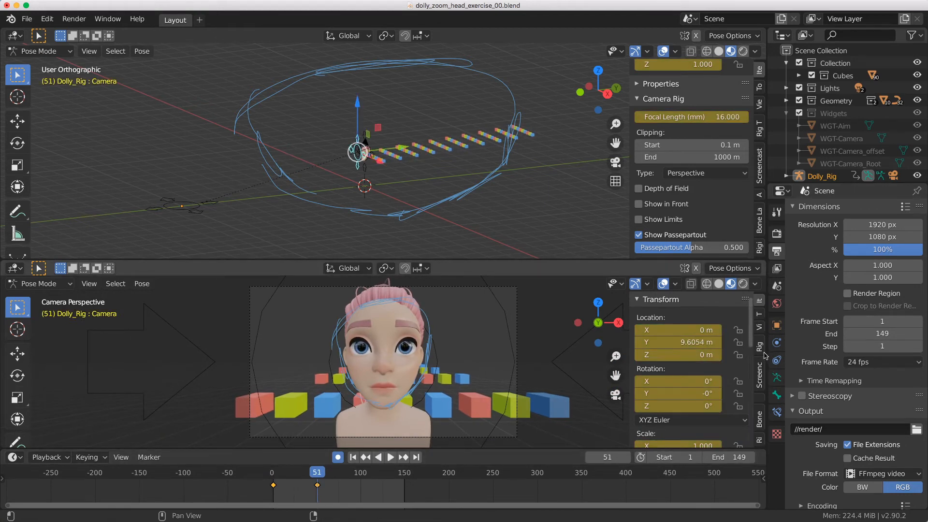
Delete the Note annotation layer that holds the traced face outline.
click(761, 329)
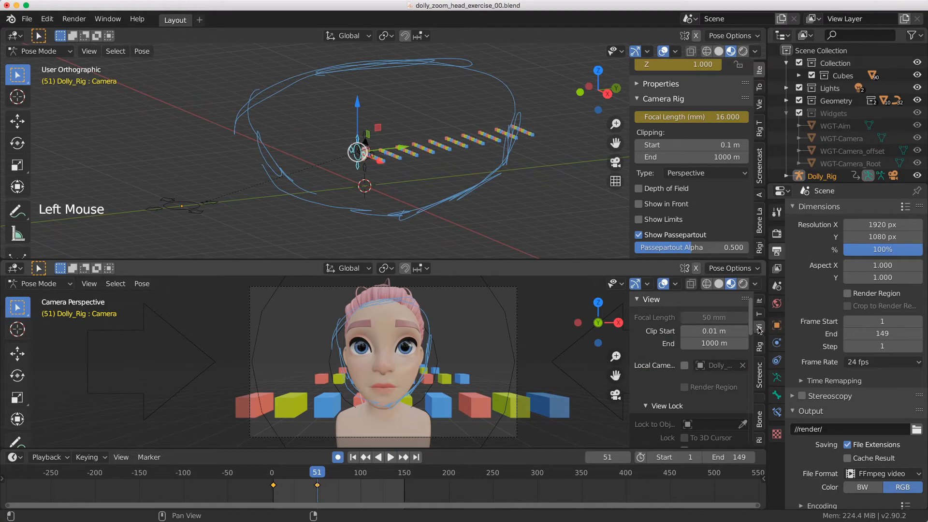
scroll(677, 341, down, 19)
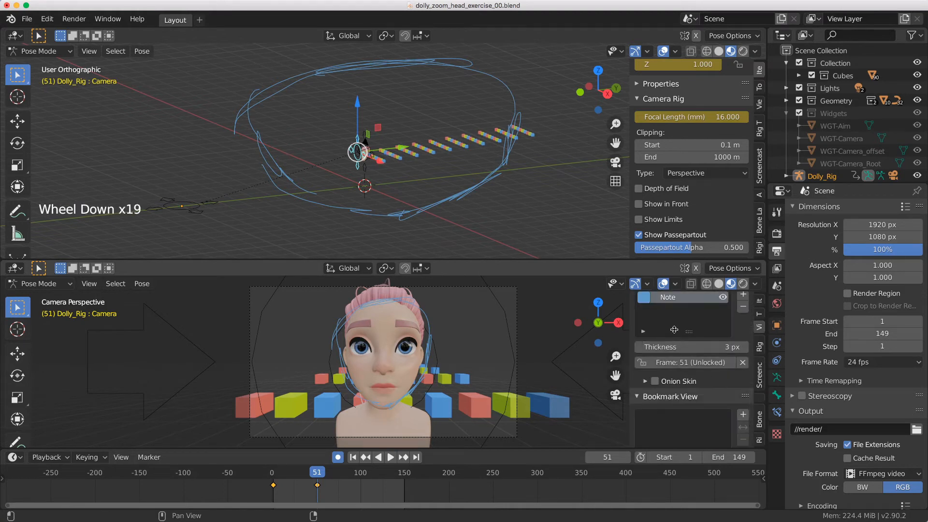
scroll(675, 341, up, 1)
click(744, 326)
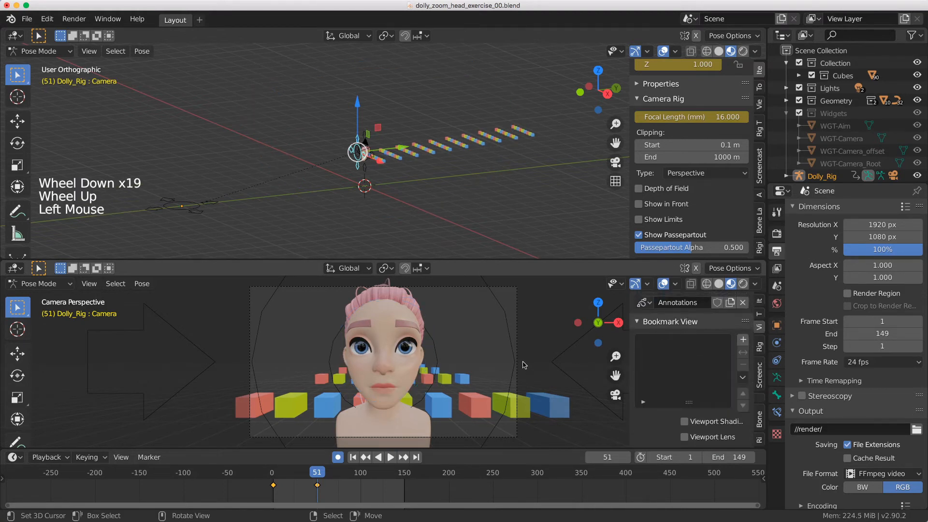
Scrub the timeline up to frame 51 to review the dolly zoom without the annotation.
click(311, 490)
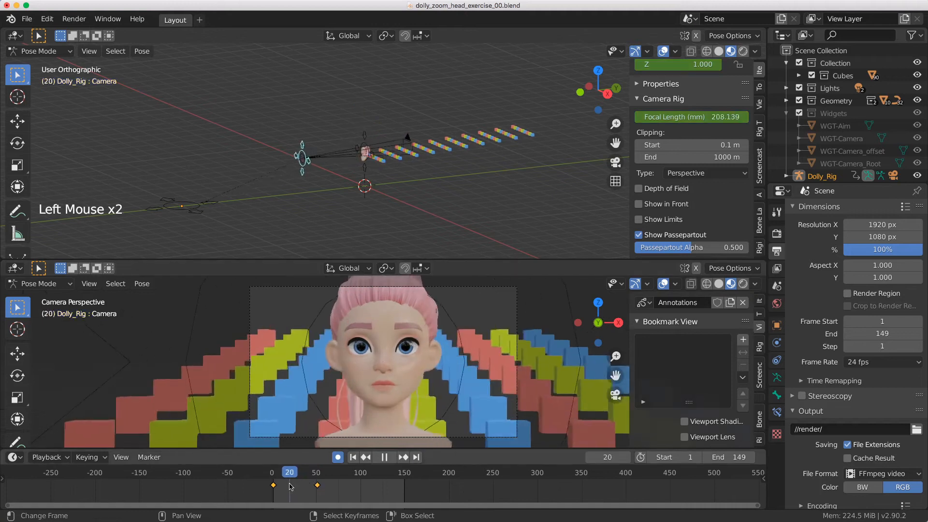
mouse_move(312, 492)
mouse_down()
mouse_move(291, 494)
mouse_move(317, 495)
mouse_up()
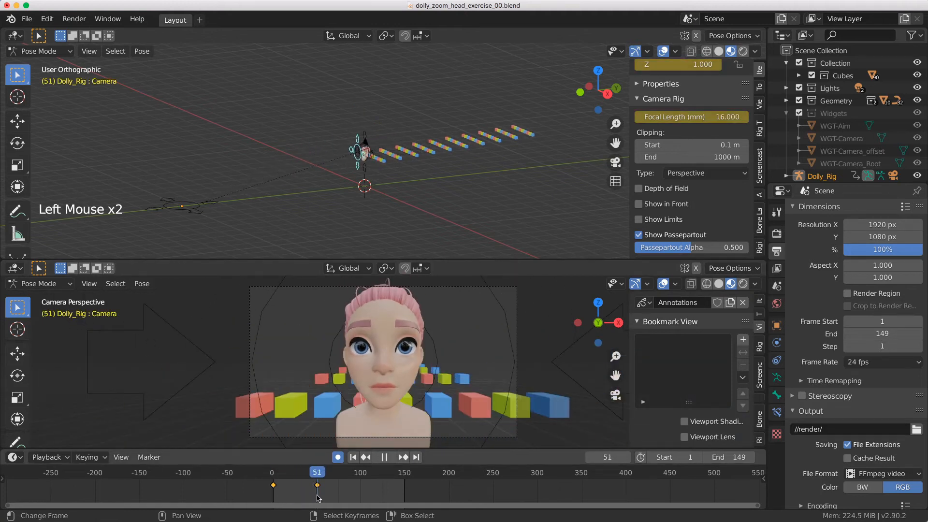
Duplicate the Camera bone's frame 1 keyframe to frame 101 so the dolly zoom returns to its starting pose.
right_click(274, 486)
drag(343, 494, 363, 492)
key(Left)
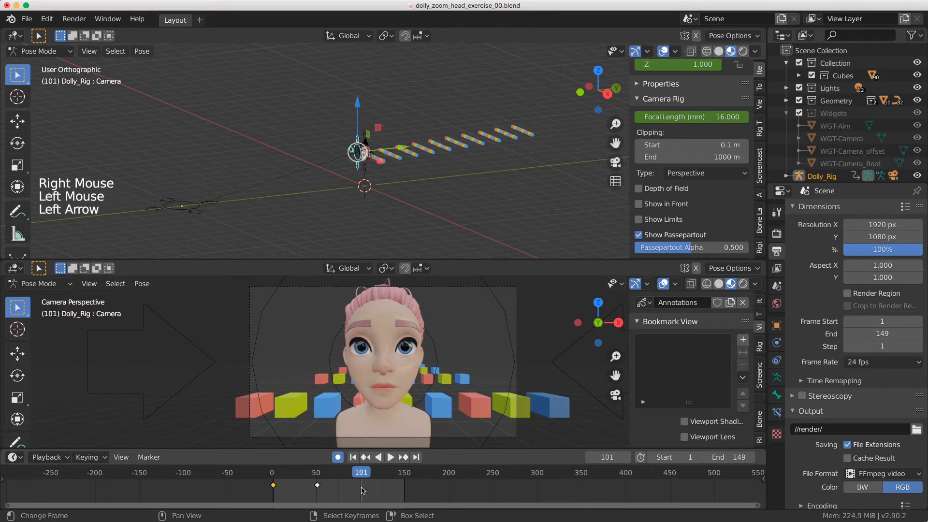
key(shift+d)
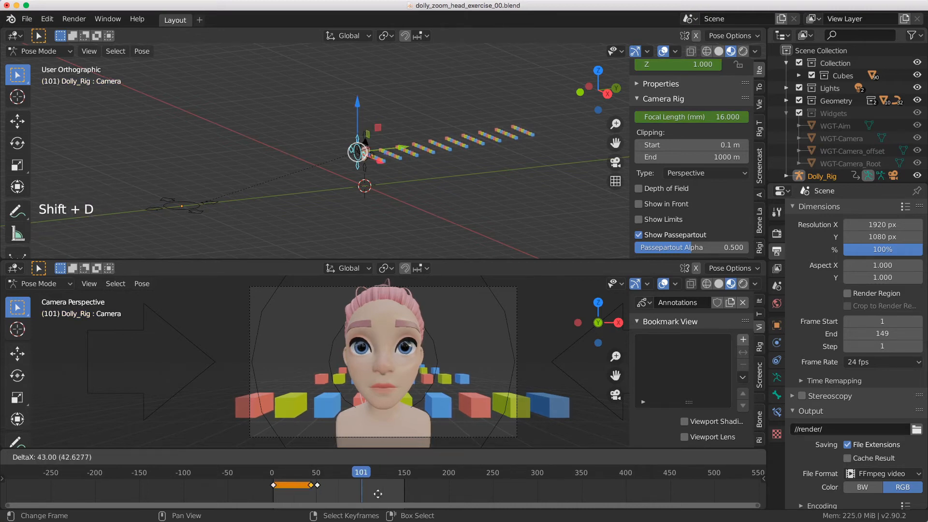
click(424, 492)
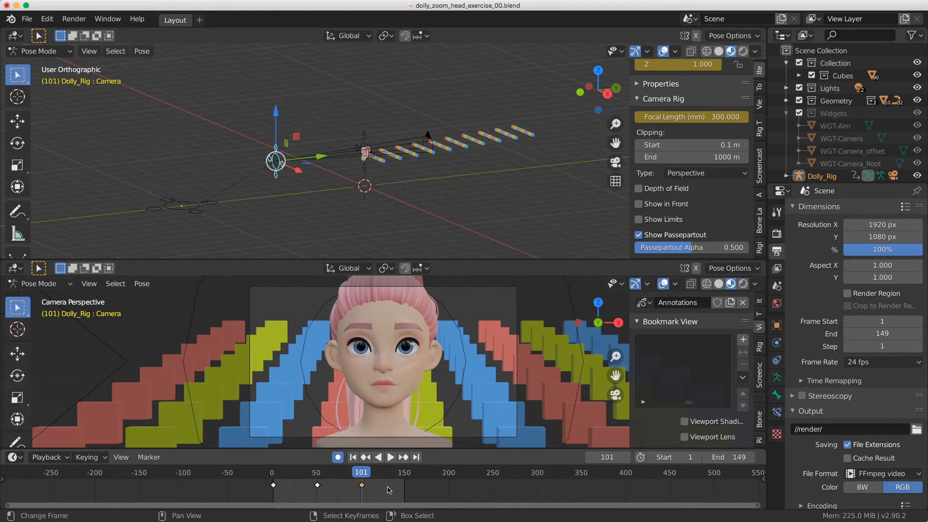
Set the animation's end frame to 101 and play back the full dolly zoom loop.
key(ctrl)
key(ctrl+End)
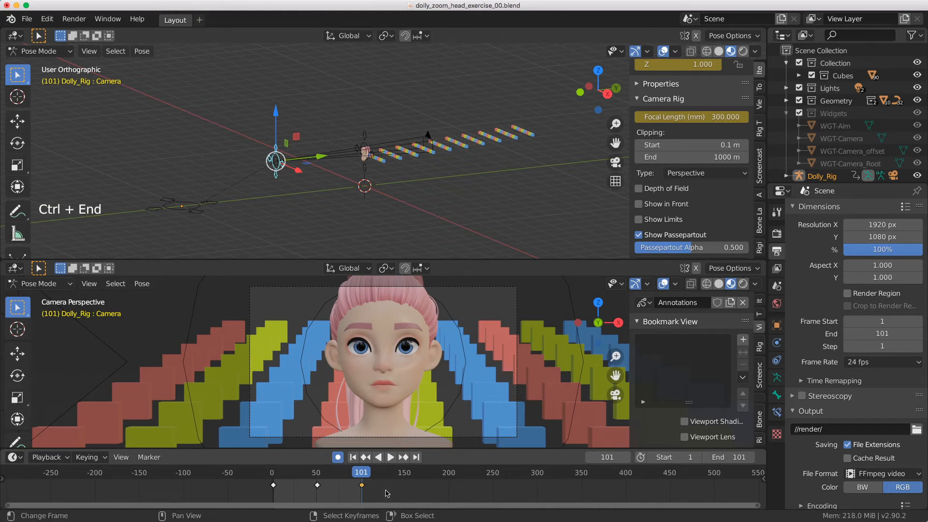
key(shift+space)
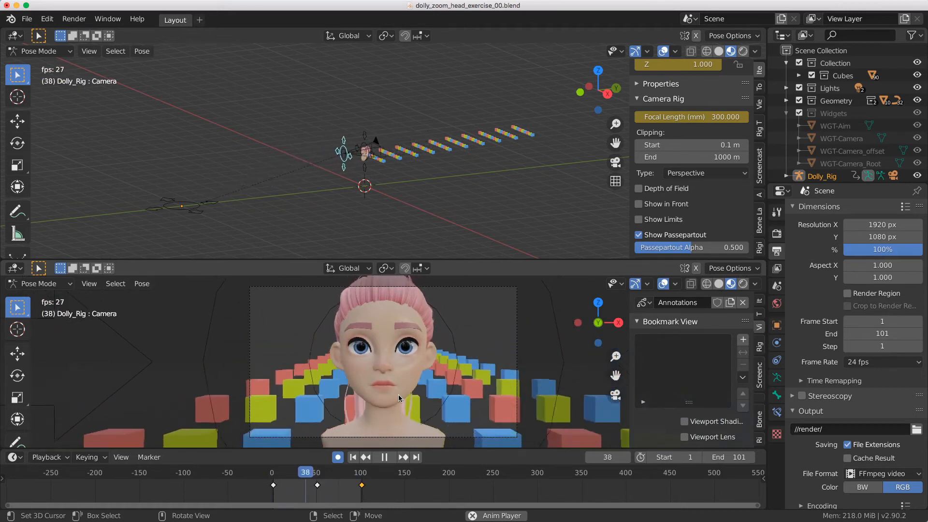
key(Escape)
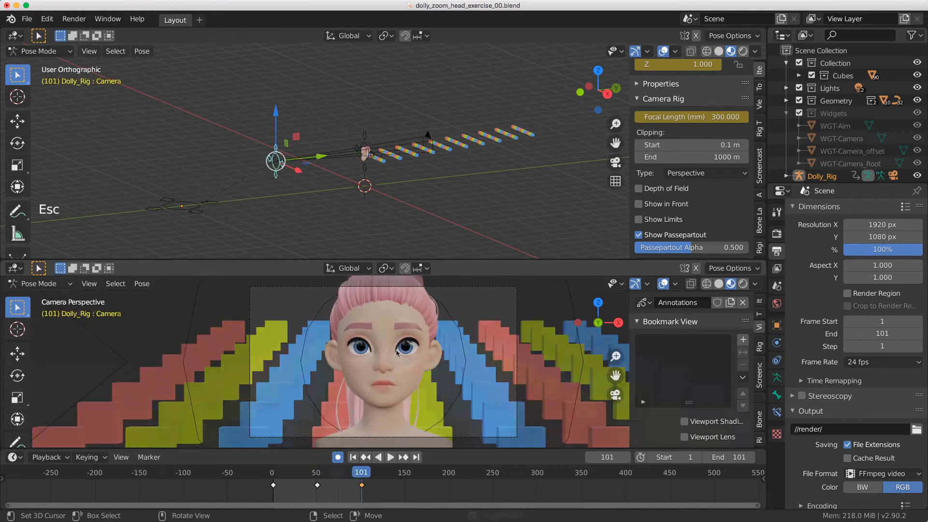
Set the output path to //render/dolly_zoom.mp4 and apply the h264 in MP4 encoding preset.
click(849, 431)
text(d)
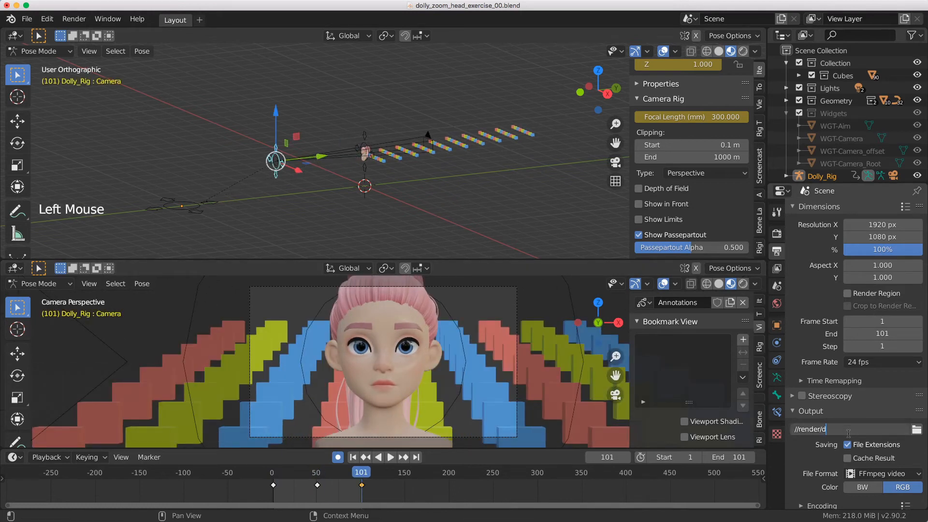
text(olly_)
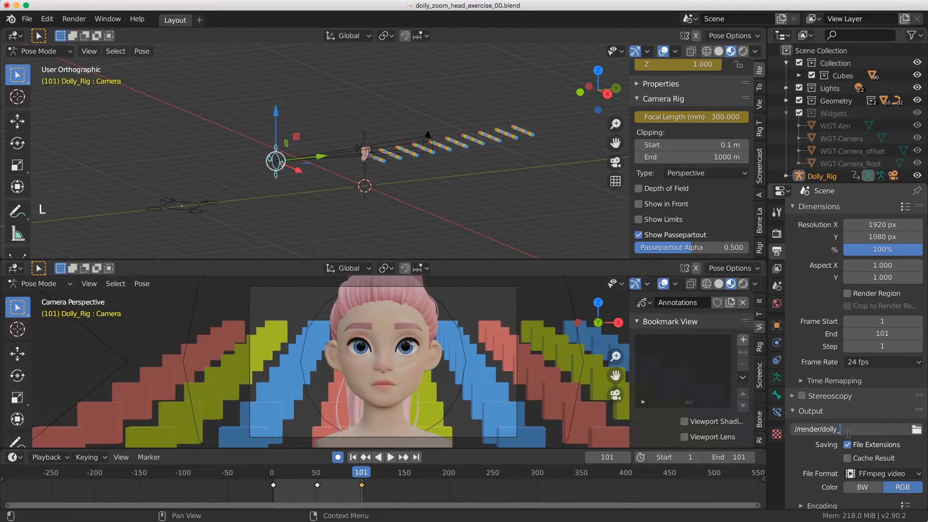
text(zoom.mp4)
key(Return)
scroll(904, 473, down, 2)
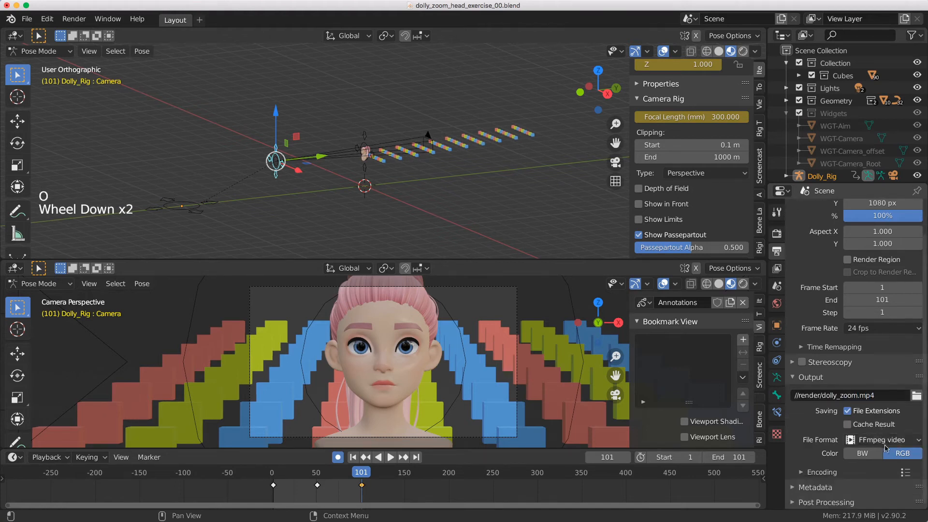
click(907, 475)
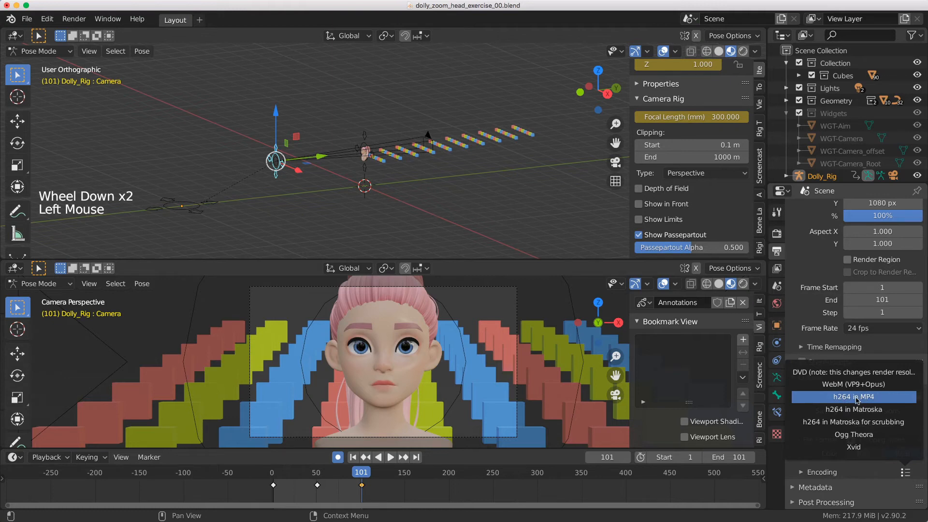
click(862, 400)
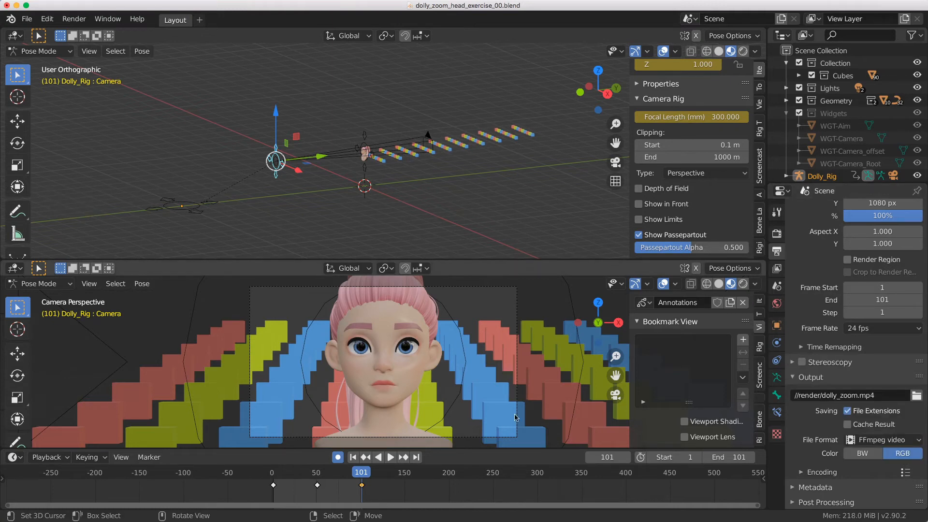
Hide the overlays in the camera view, render the viewport animation and play back the rendered video.
click(89, 284)
click(663, 283)
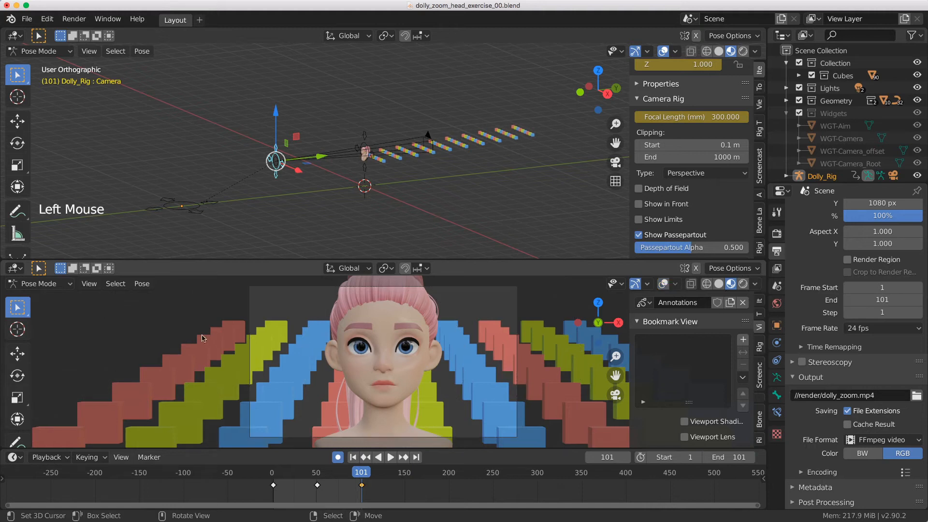
click(89, 284)
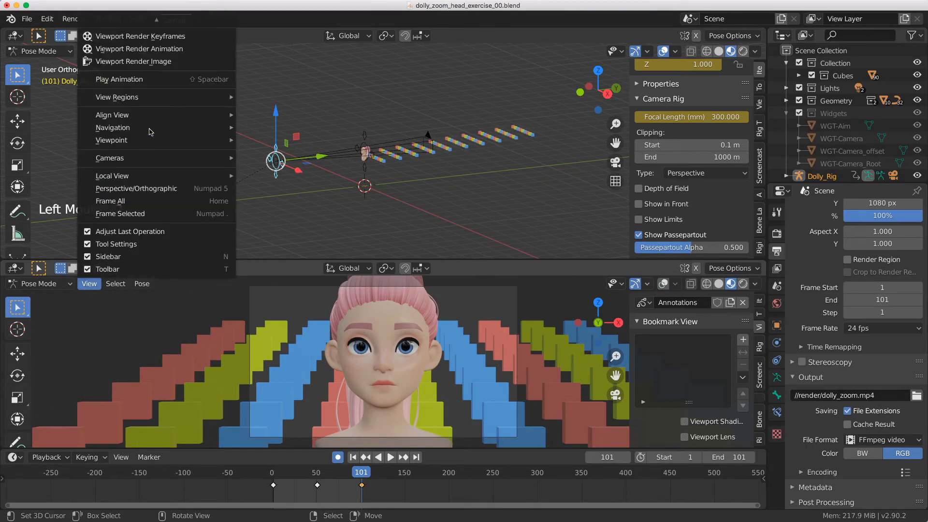
click(153, 50)
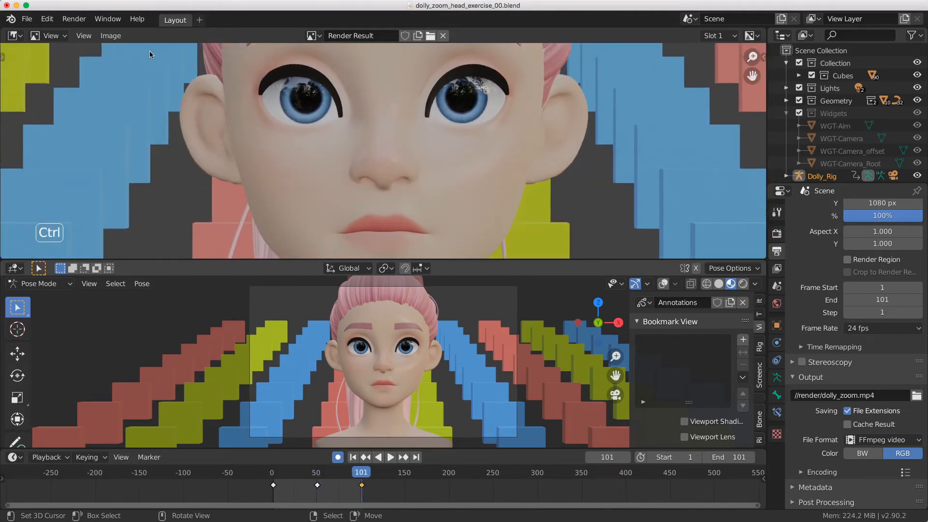
key(ctrl+F11)
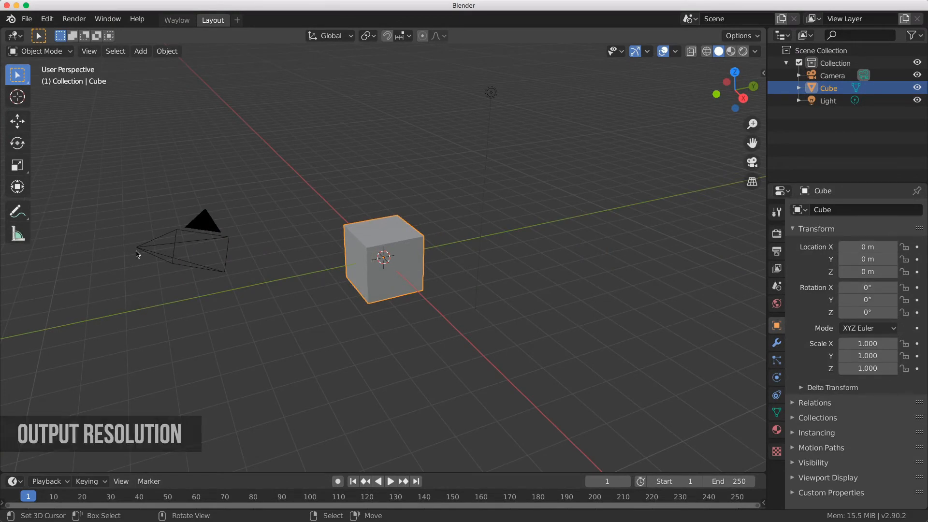
In the default cube scene, select the camera and reduce the output's X resolution to 1009 px.
click(151, 249)
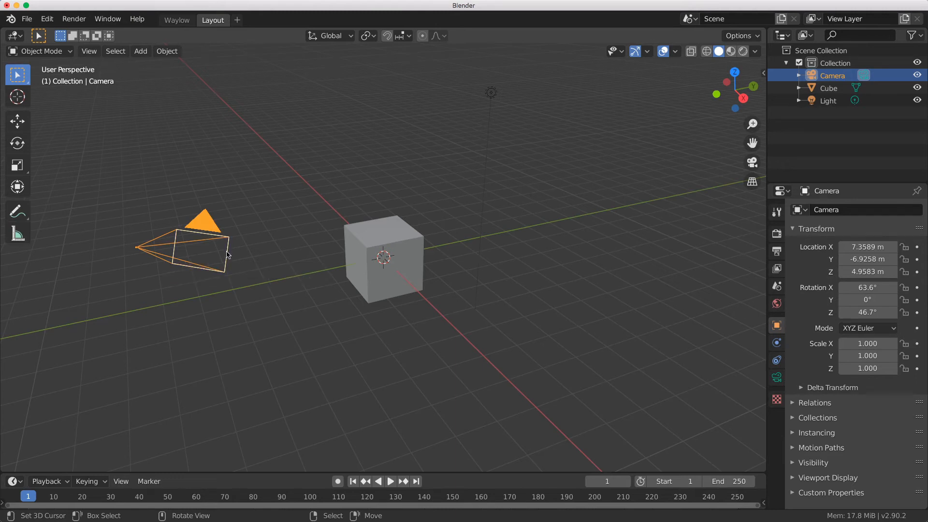
click(777, 378)
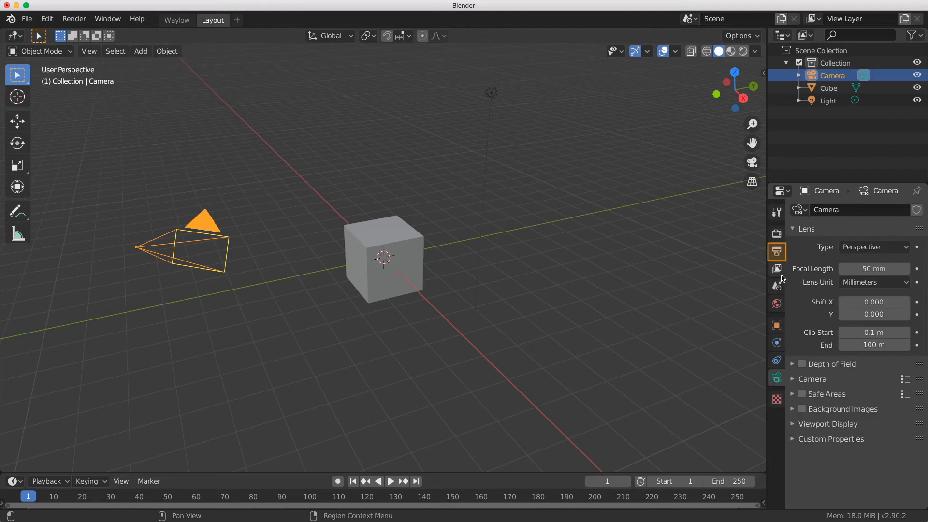
click(778, 256)
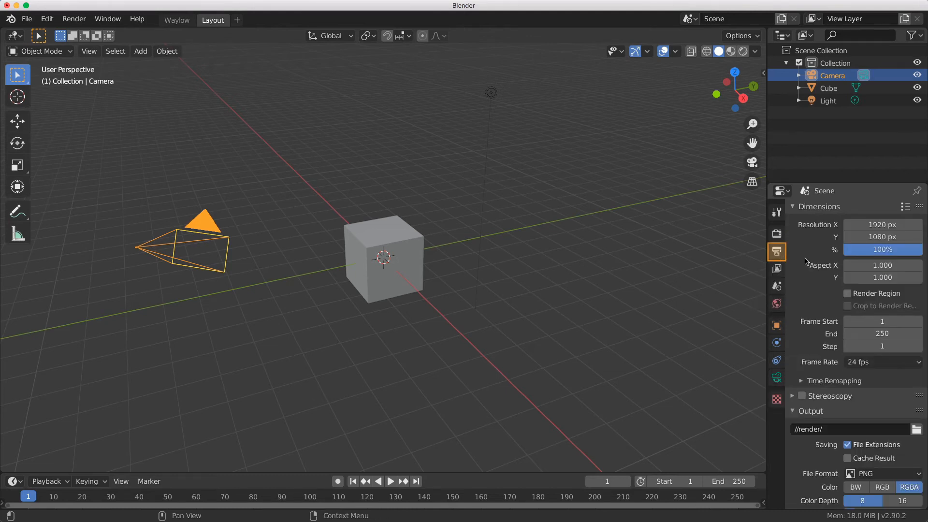
mouse_move(882, 225)
mouse_down()
mouse_move(924, 225)
mouse_move(866, 224)
mouse_move(878, 224)
mouse_up()
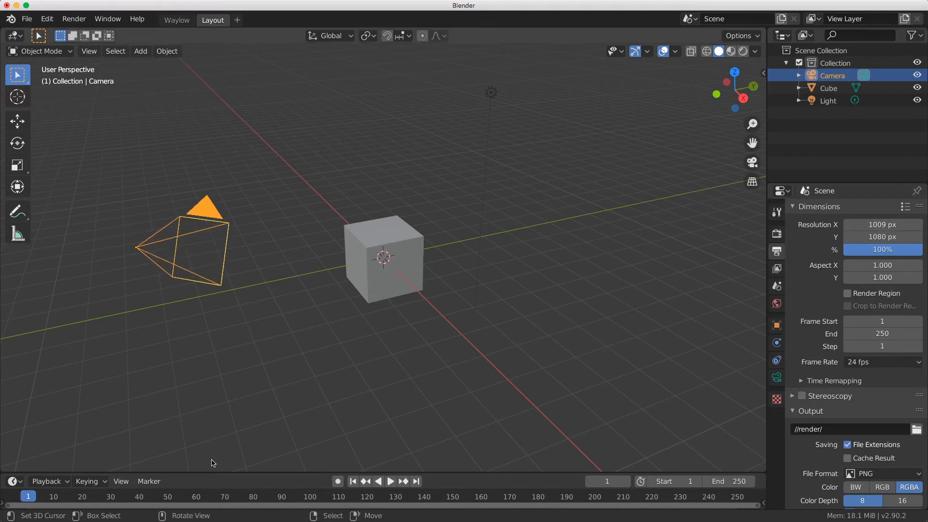
Enlarge the timeline area, change it to a 3D Viewport and show it through the active camera.
drag(211, 473, 203, 232)
click(15, 240)
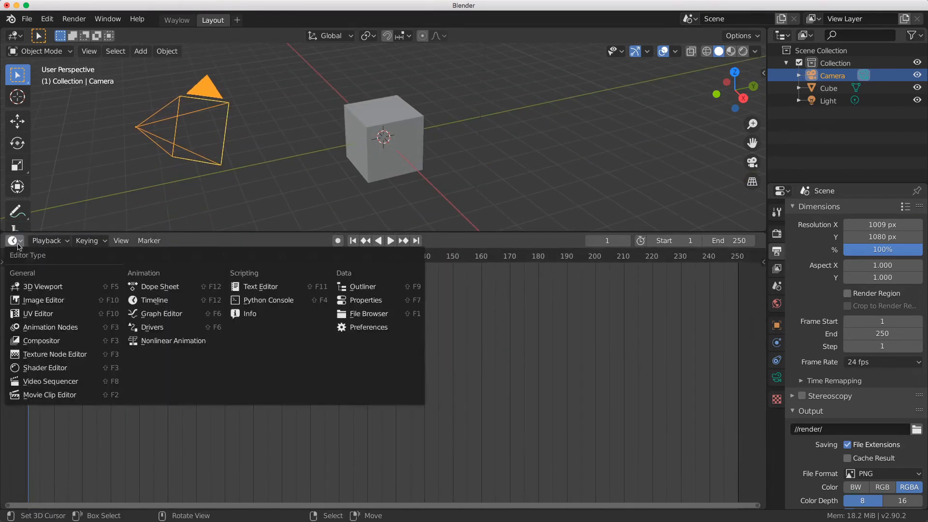
click(41, 283)
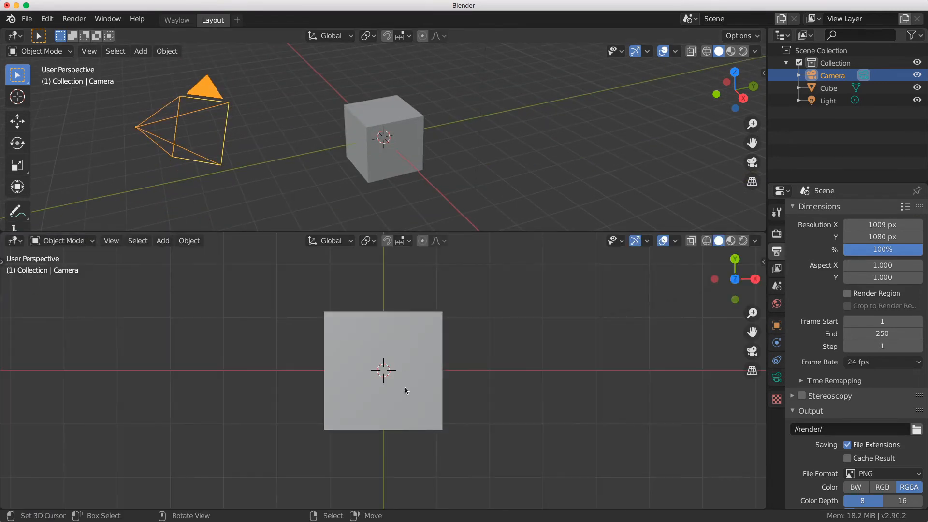
key(KP_0)
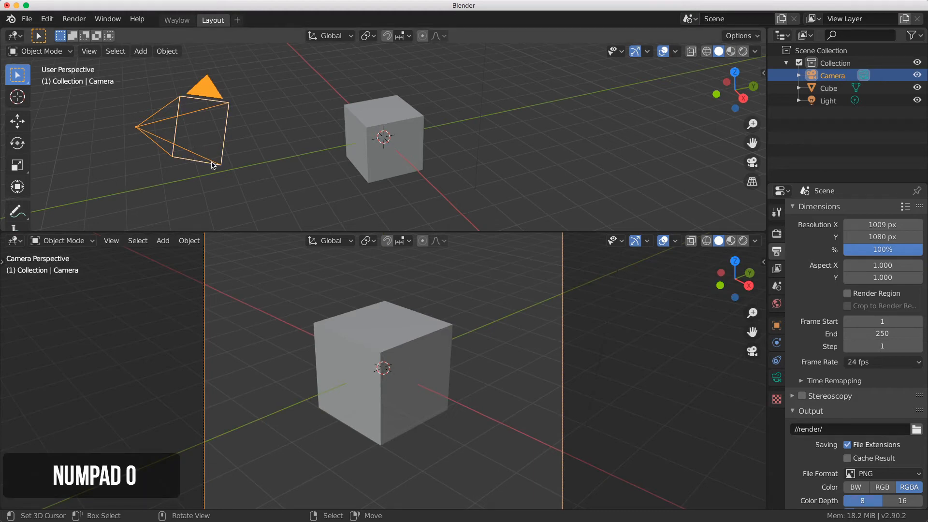
click(752, 351)
click(752, 352)
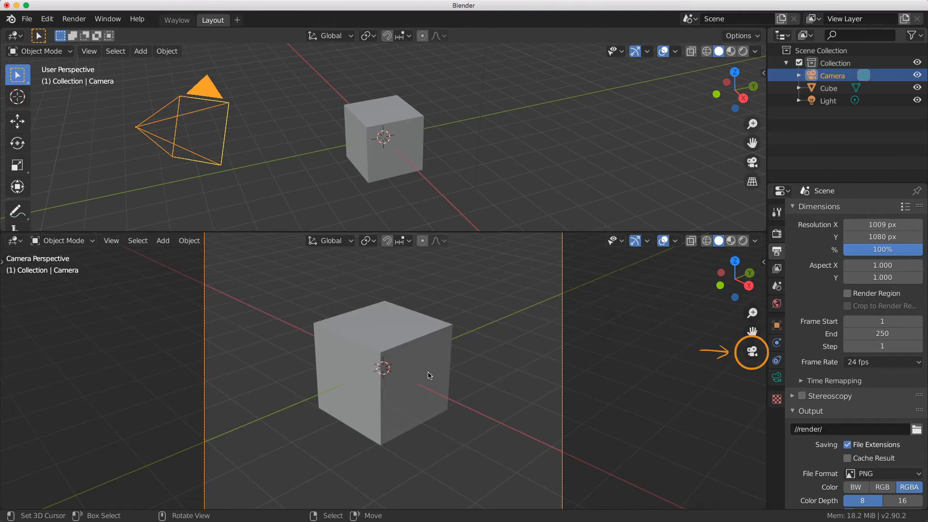
Try an output resolution of 1129 × 1446 px and restore it to 1920 × 1080 px.
drag(882, 237, 898, 225)
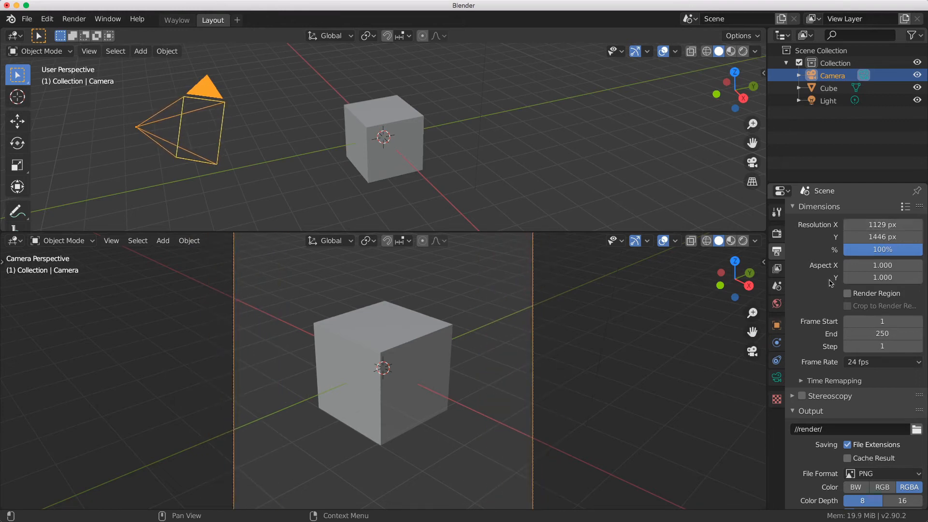
click(869, 224)
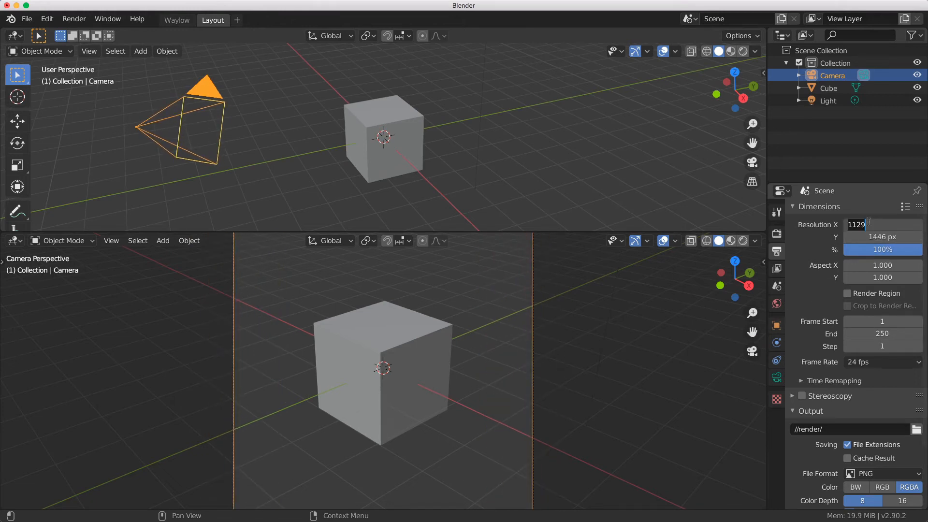
text(1920)
key(Tab)
text(1080)
key(Return)
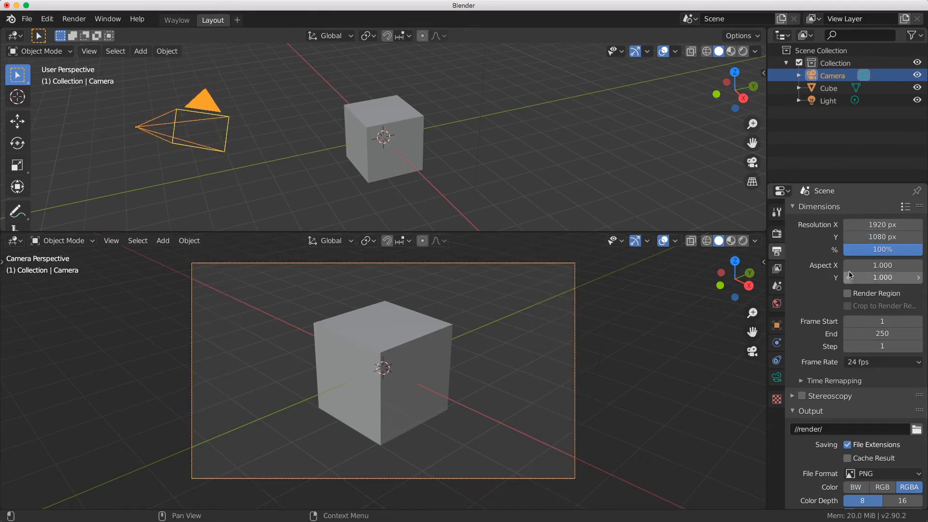
Show the selected camera's lens settings and turn on Screencast Keys from the upper viewport's sidebar.
click(777, 377)
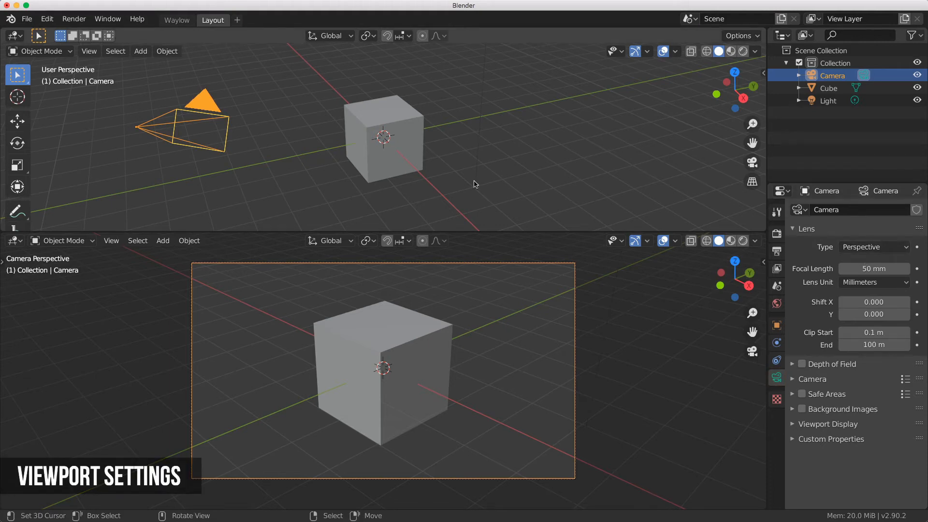
middle_drag(439, 150, 408, 131)
scroll(437, 137, down, 3)
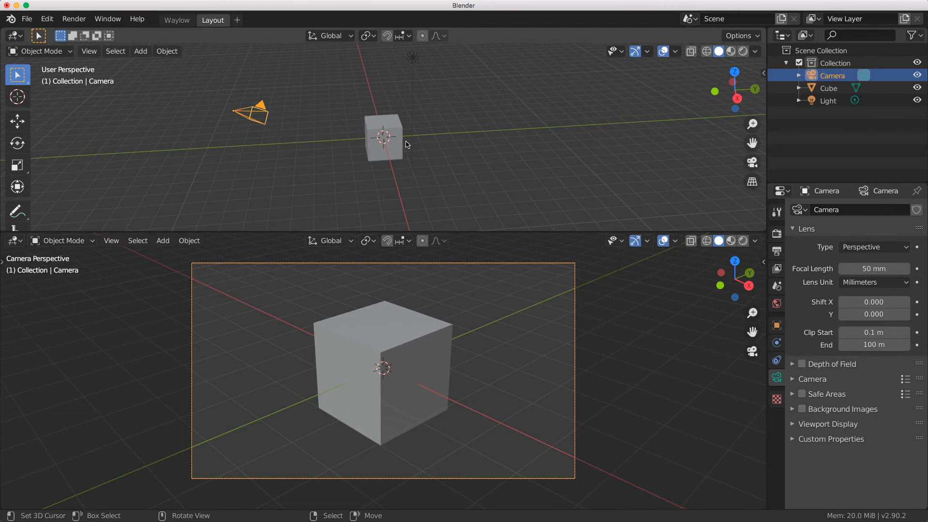
key(n)
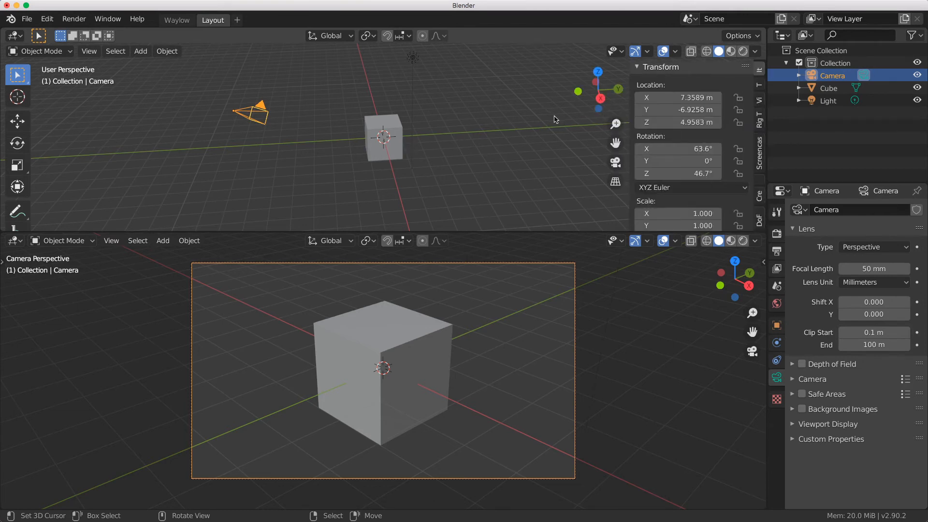
click(760, 152)
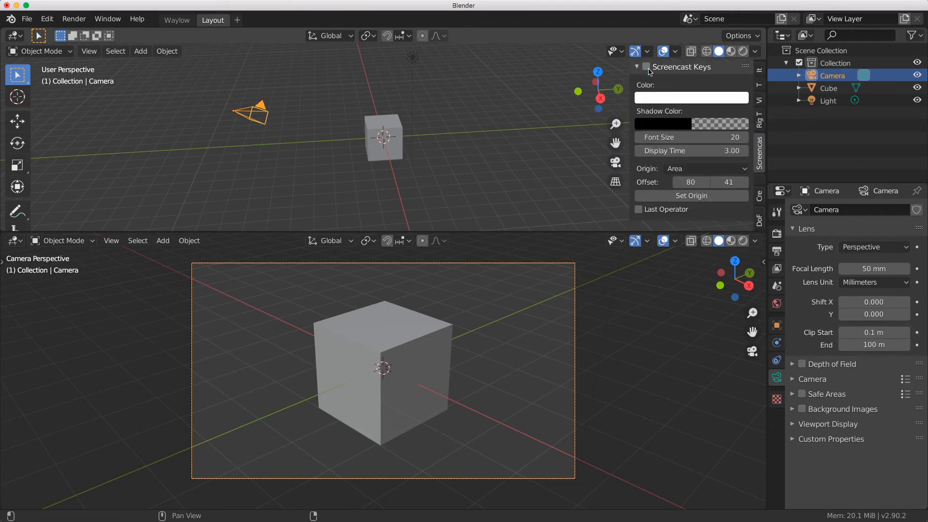
Show the upper viewport's View settings and enlarge that viewport to make more of them visible.
click(760, 99)
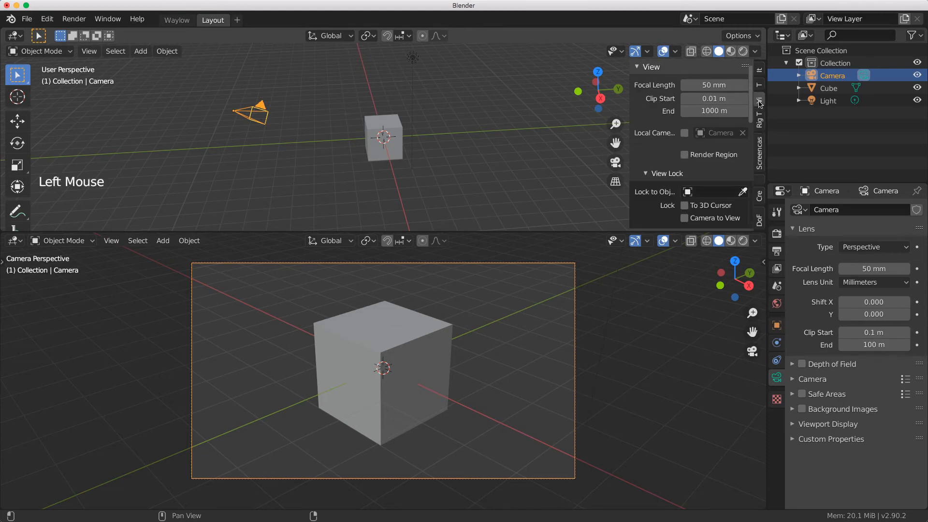
drag(678, 232, 678, 301)
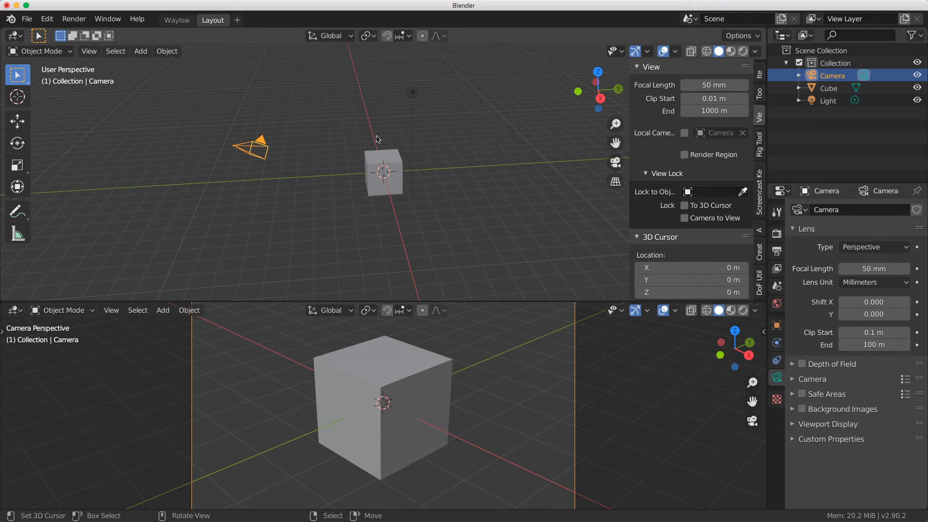
mouse_move(416, 150)
middle_down()
mouse_move(449, 155)
mouse_move(406, 153)
middle_up()
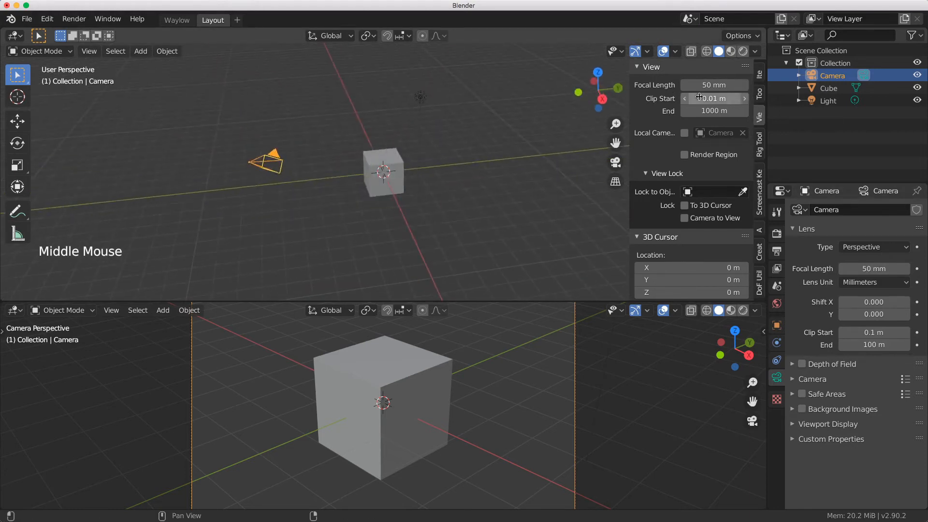
Reduce the upper viewport's focal length to 24.2 mm and examine the cube's perspective up close.
mouse_move(707, 87)
mouse_down()
mouse_move(742, 87)
mouse_move(691, 87)
mouse_up()
scroll(386, 174, up, 9)
middle_drag(390, 174, 408, 192)
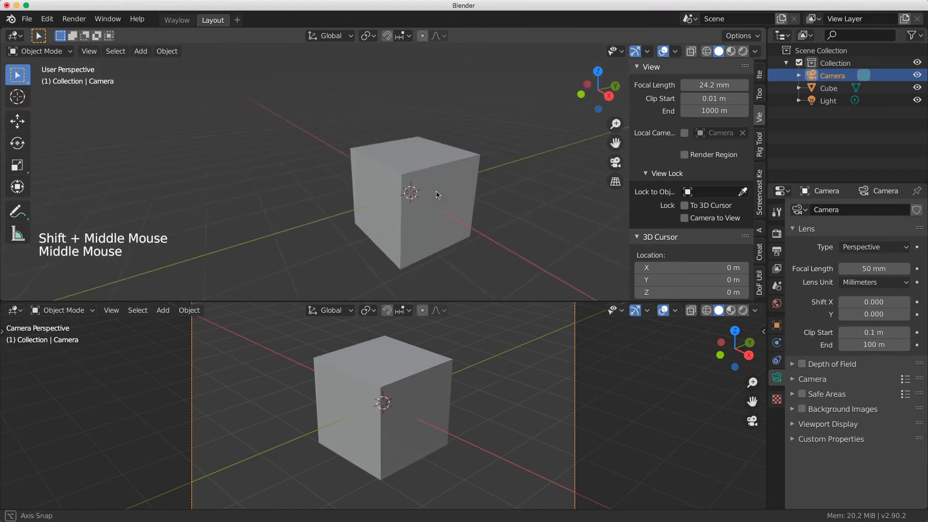
Set the upper viewport's focal length to 12 mm.
click(711, 86)
text(12)
key(Return)
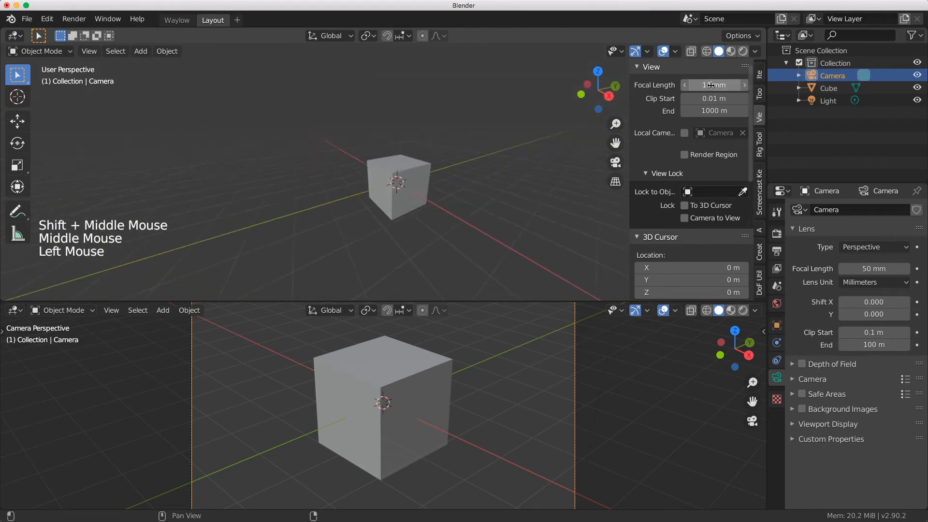
Set the upper viewport's focal length to 50 mm and compare the cube's perspective up close.
scroll(430, 190, up, 4)
mouse_move(430, 189)
shift+middle_down()
mouse_move(423, 187)
mouse_move(430, 184)
shift+middle_up()
scroll(428, 186, up, 2)
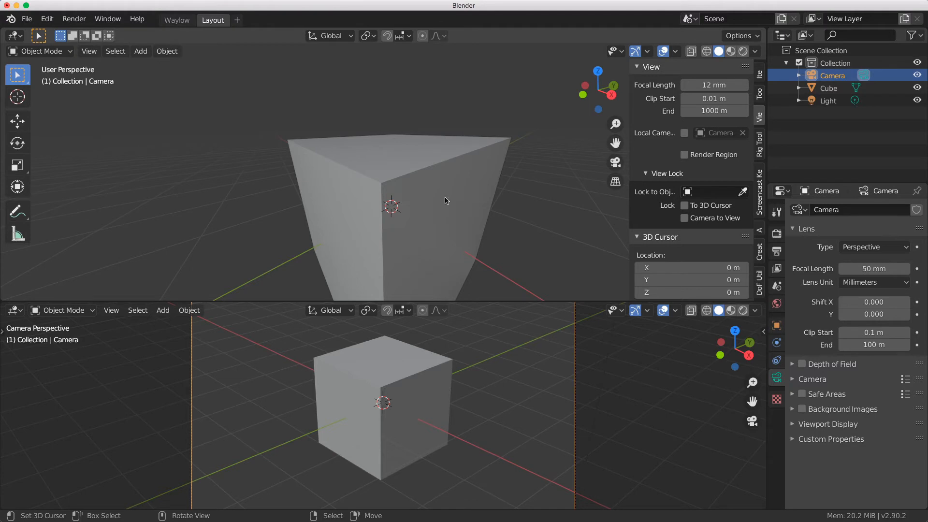
click(702, 84)
text(50)
key(Return)
scroll(472, 172, down, 6)
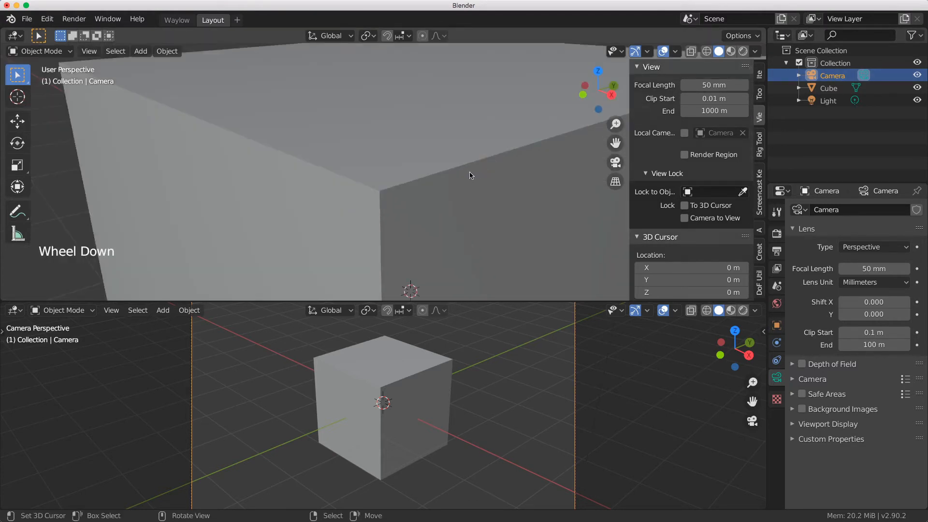
scroll(354, 184, down, 1)
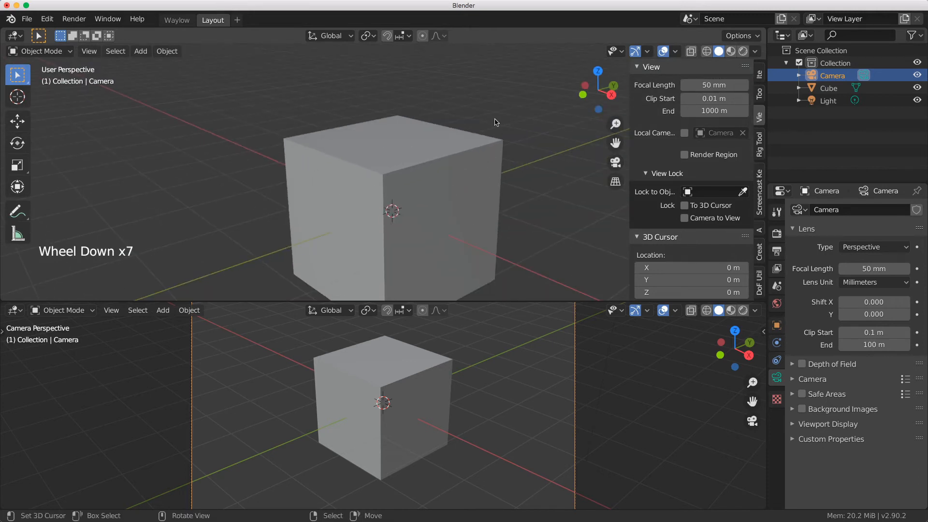
middle_drag(388, 192, 404, 189)
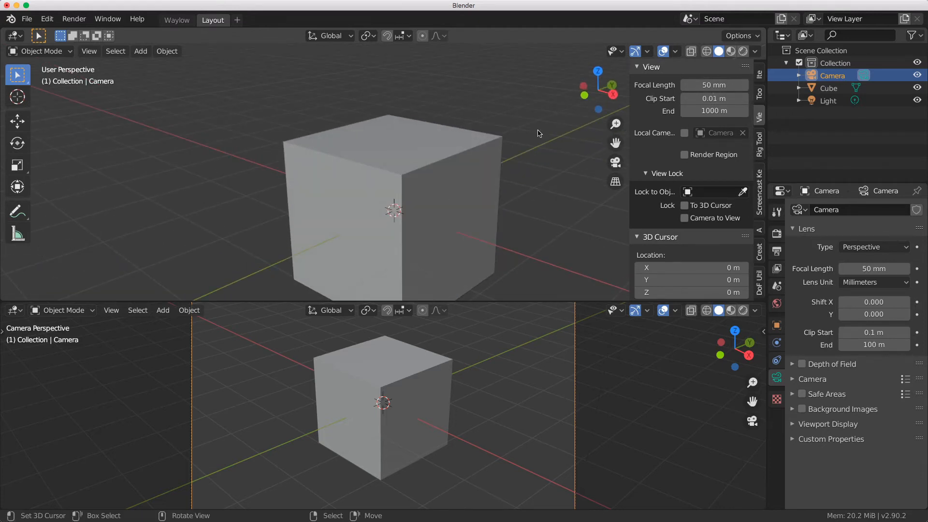
Show the lower viewport's View settings, enter a 50 mm focal length, and return that viewport to the camera view.
middle_drag(583, 345, 560, 380)
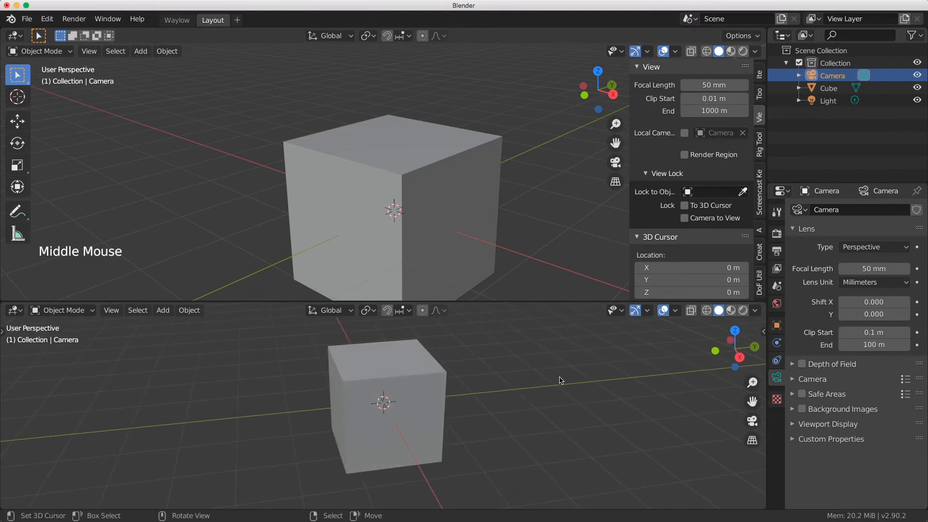
key(n)
click(760, 365)
double_click(710, 344)
text(30)
key(Return)
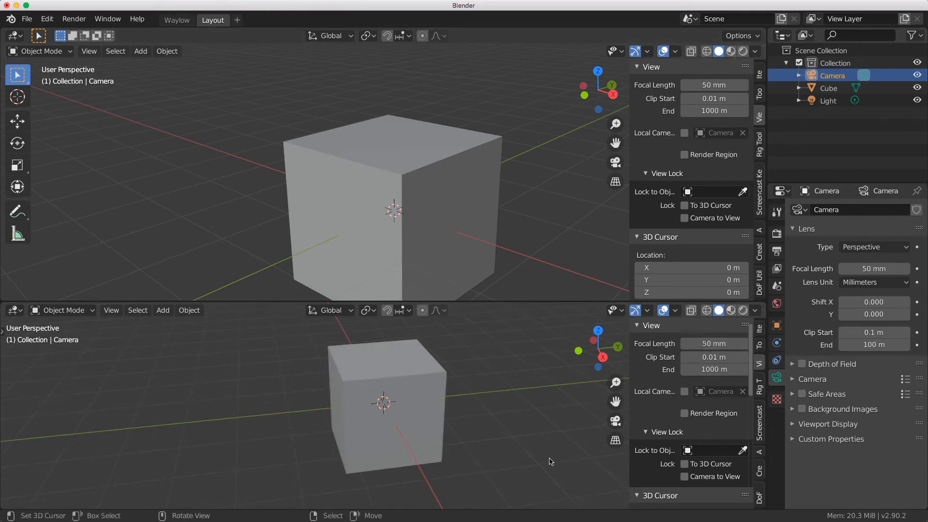
click(616, 420)
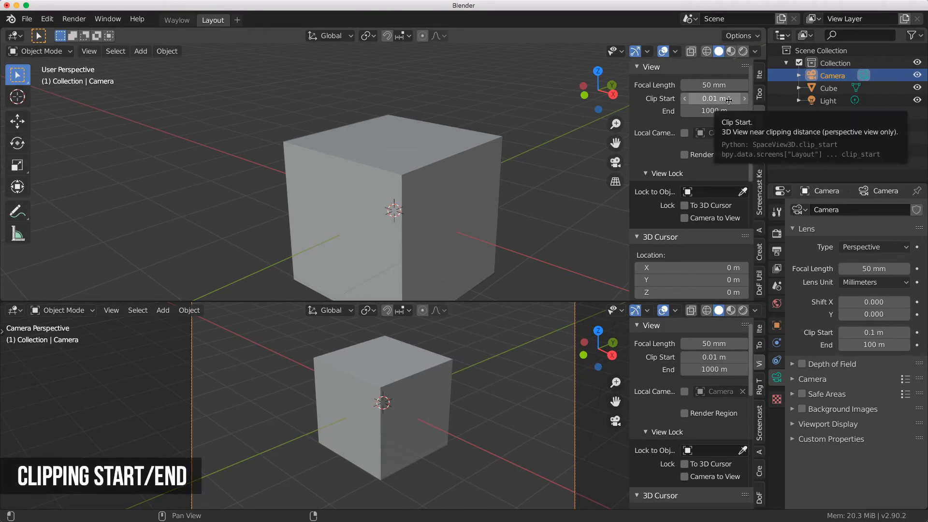
Try raising the upper viewport's Clip Start to 6.01 m to cut into the cube, and undo the change.
drag(697, 99, 725, 100)
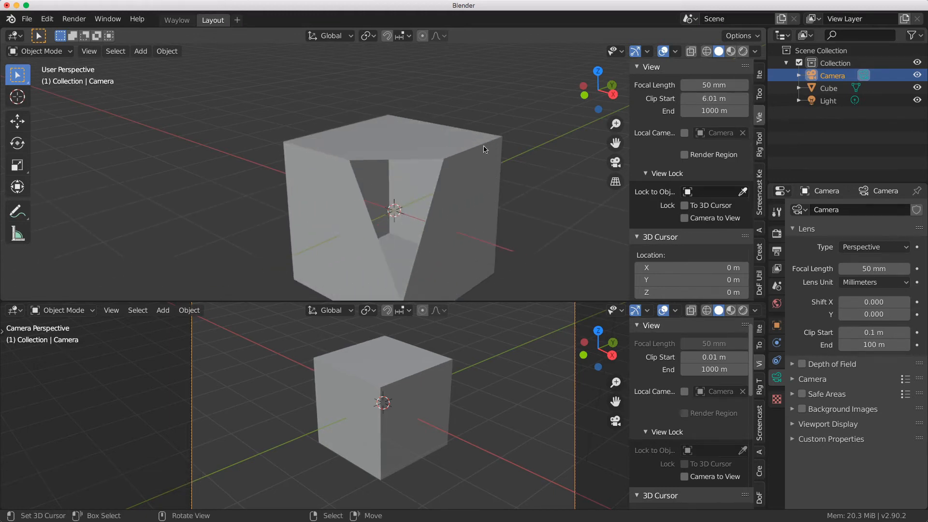
click(703, 99)
click(701, 106)
key(super+z)
Set the upper viewport's Clip Start to 0.01 m.
double_click(715, 98)
text(.1)
click(708, 99)
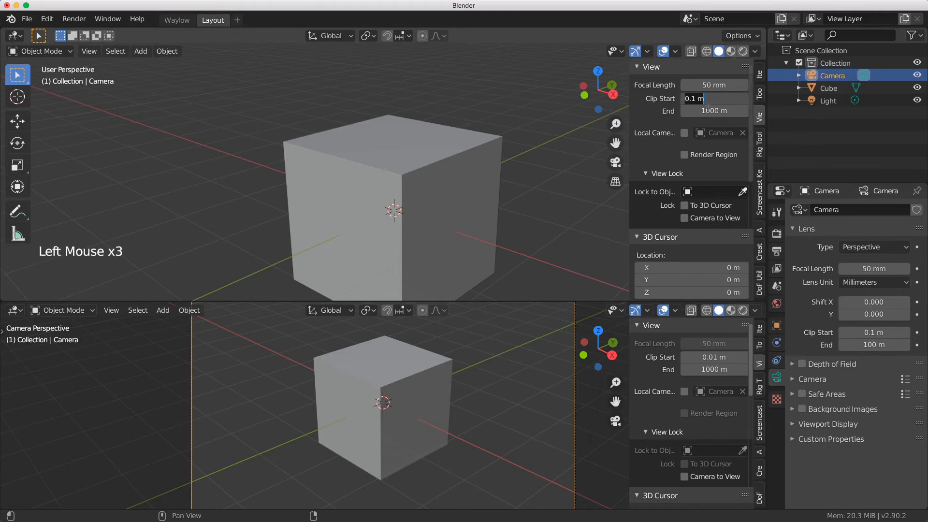
text(.01)
key(Return)
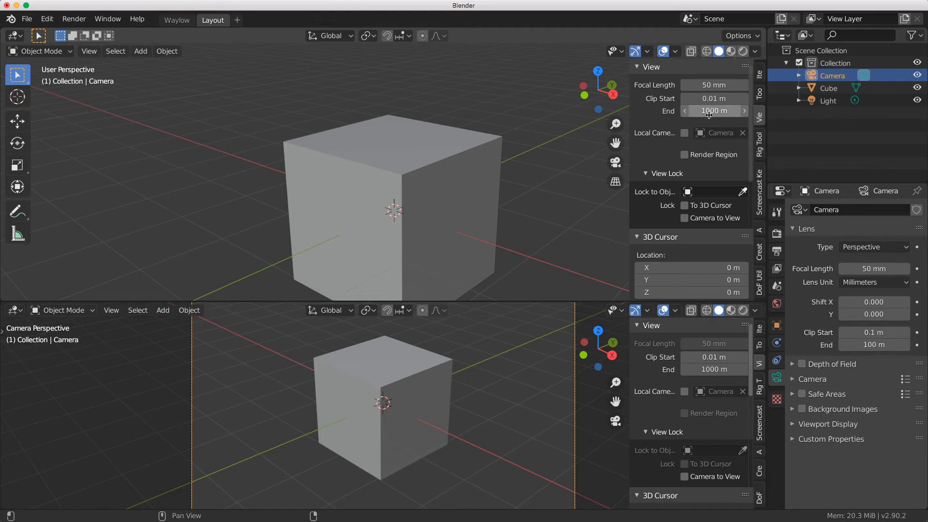
Reduce the upper viewport's clipping End to 537 m and further to 100 m.
scroll(416, 188, down, 4)
middle_drag(421, 179, 387, 174)
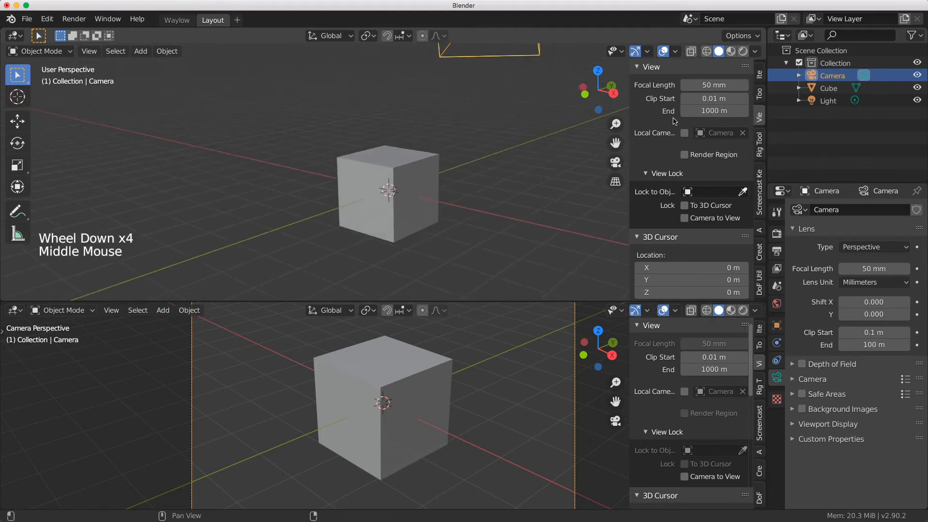
drag(735, 111, 689, 111)
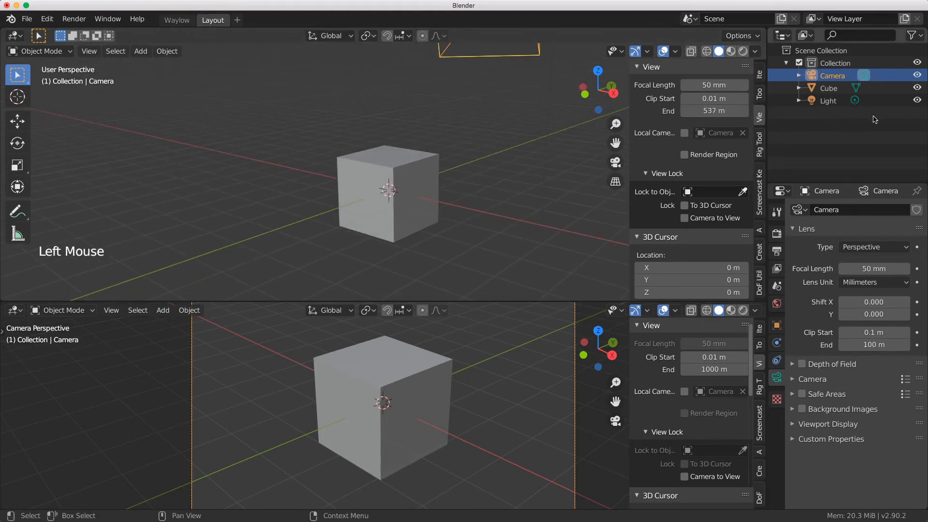
double_click(706, 111)
double_click(707, 111)
text(100)
click(451, 156)
Set the upper viewport's clipping End to 1000 m.
mouse_move(714, 111)
mouse_down()
mouse_move(735, 111)
mouse_move(725, 111)
mouse_up()
click(700, 112)
text(1000)
click(449, 174)
Set the camera's own clipping End to 1000 m in its lens settings.
middle_drag(391, 202, 299, 164)
scroll(260, 166, down, 3)
right_click(298, 163)
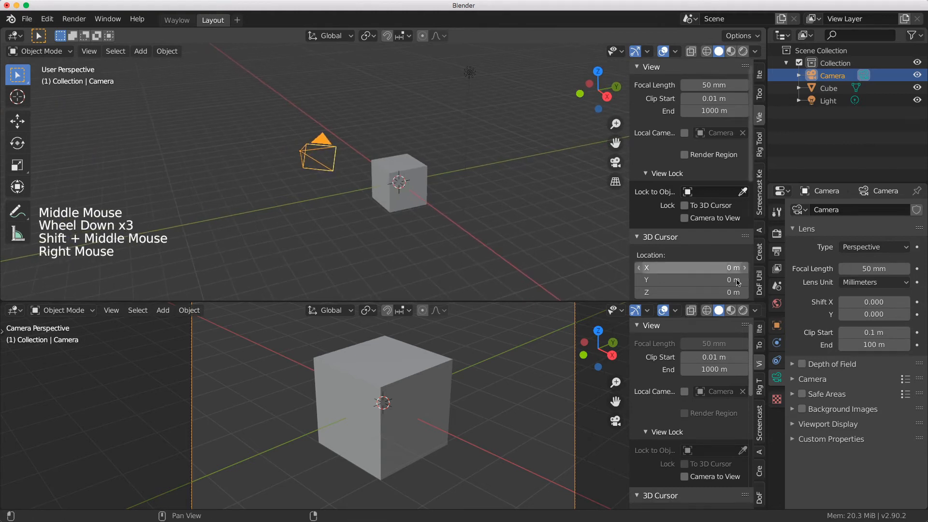
click(867, 347)
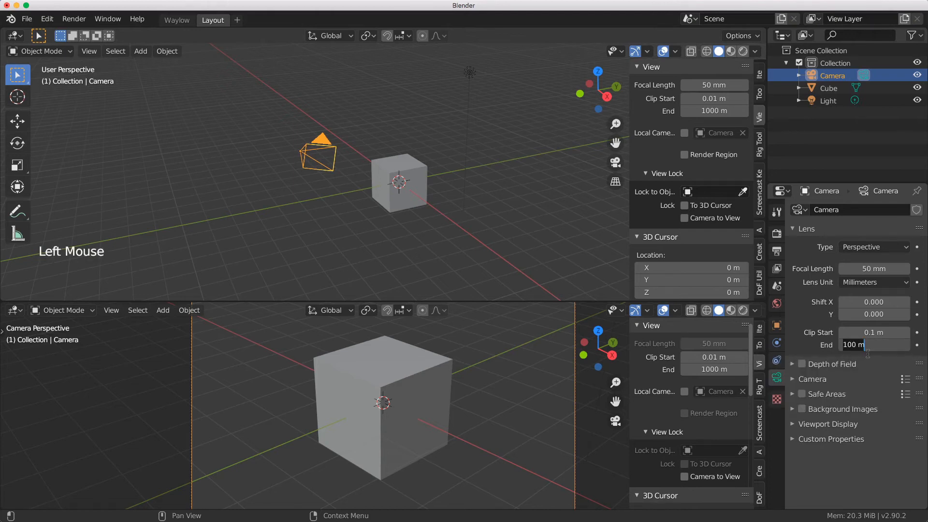
text(1000)
key(Return)
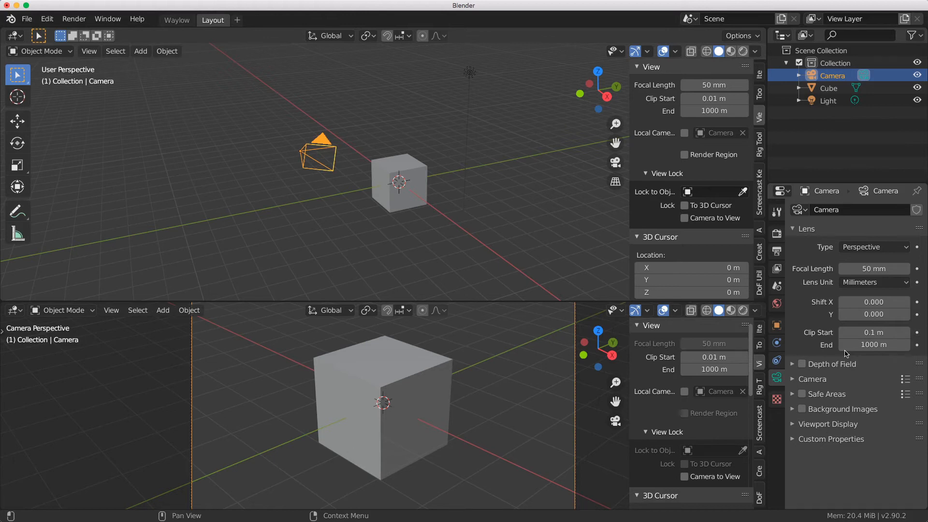
Raise the camera's focal length to 107 mm, reduce it to 101 mm, and compare the cube's framing.
mouse_move(860, 269)
mouse_down()
mouse_move(894, 270)
mouse_move(843, 270)
mouse_move(878, 269)
mouse_up()
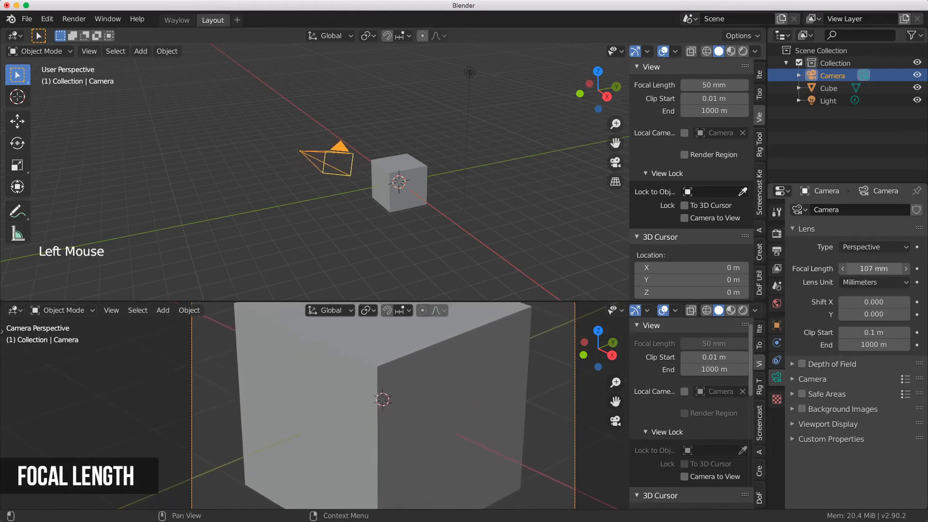
mouse_move(244, 158)
middle_down()
mouse_move(261, 159)
mouse_move(245, 158)
middle_up()
mouse_move(870, 269)
mouse_down()
mouse_move(851, 268)
mouse_move(867, 268)
mouse_up()
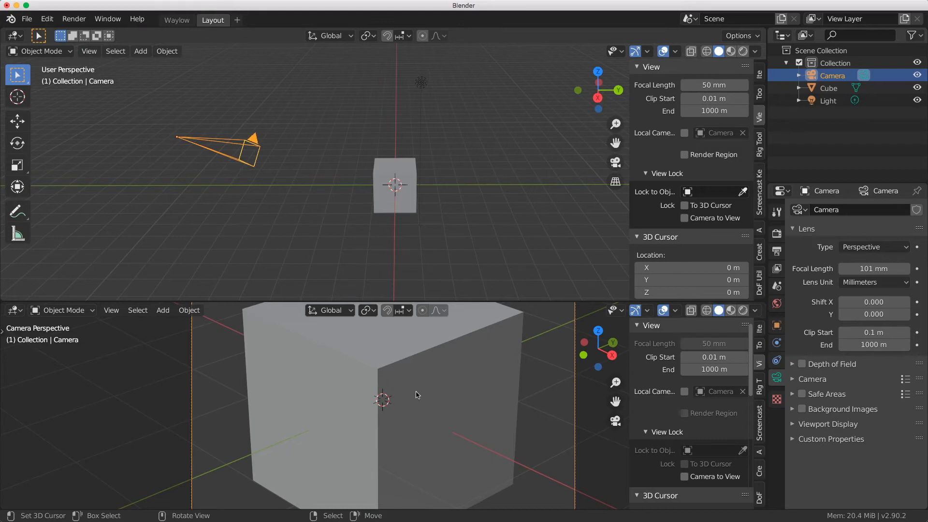
Set the camera's focal length to 50 mm.
click(867, 269)
text(50)
key(Return)
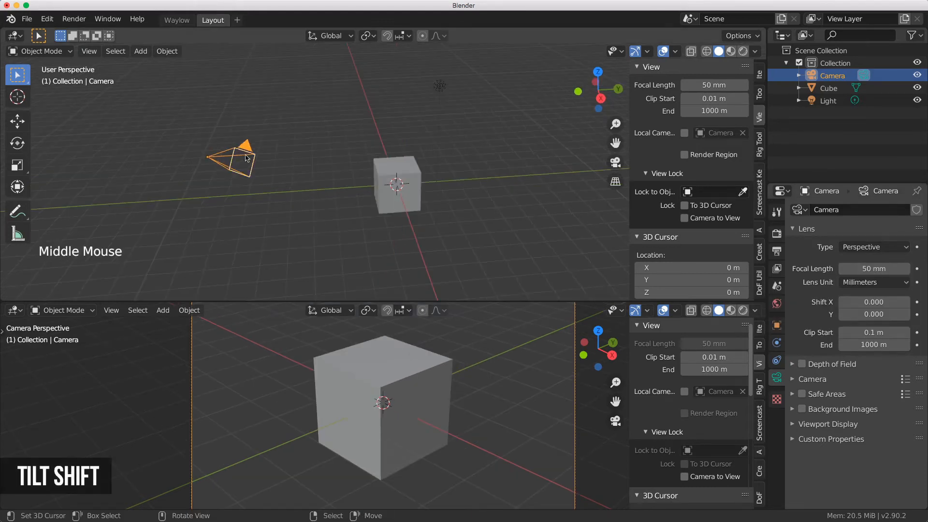
Shift the camera's lens by 0.390 in X and 0.060 in Y.
scroll(245, 161, up, 1)
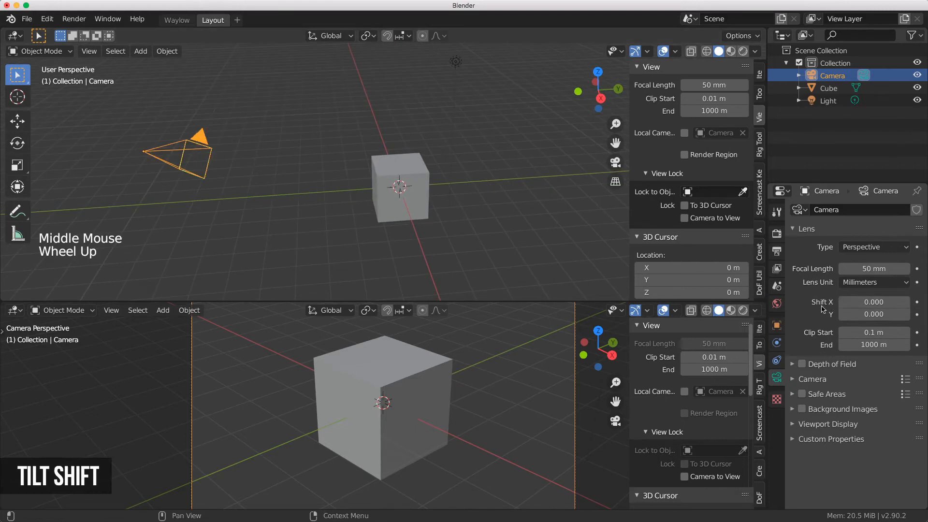
drag(866, 302, 880, 314)
middle_drag(361, 227, 336, 215)
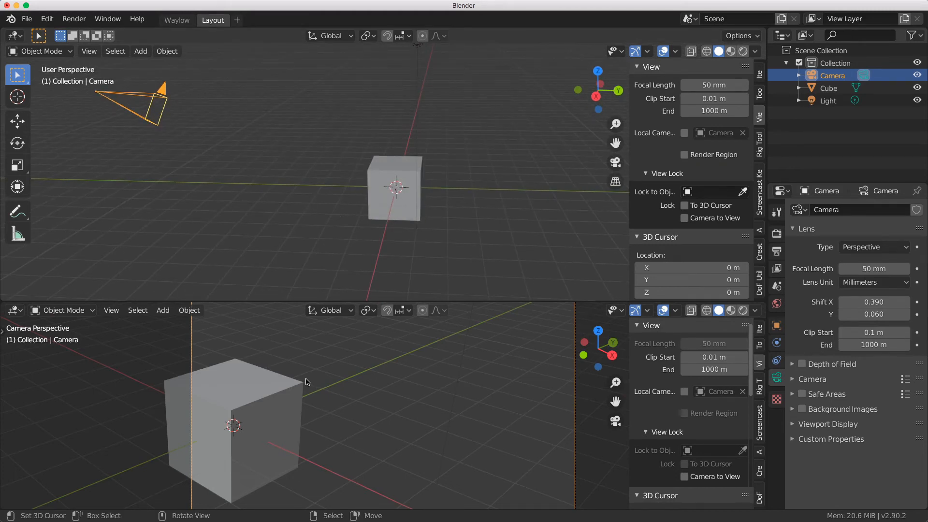
Reset the camera's Shift X and Shift Y to 0 together.
drag(873, 300, 874, 315)
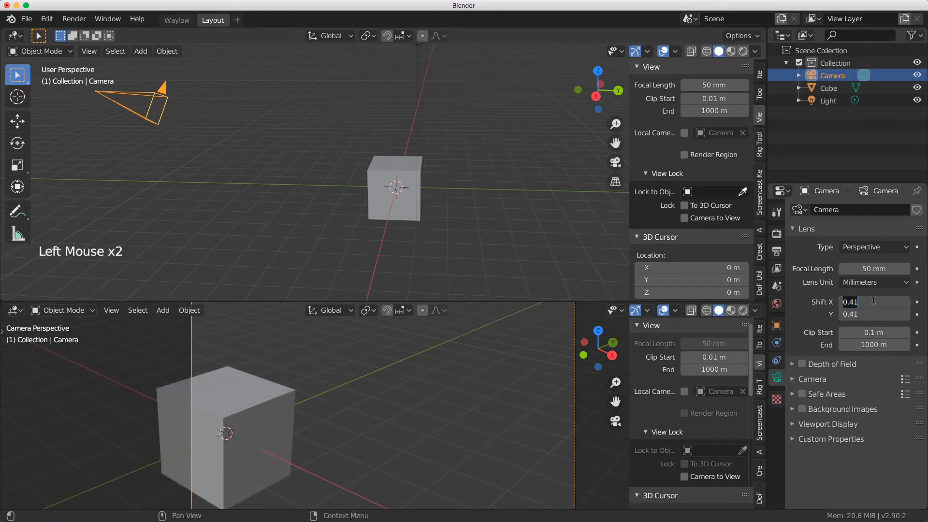
text(00)
key(Return)
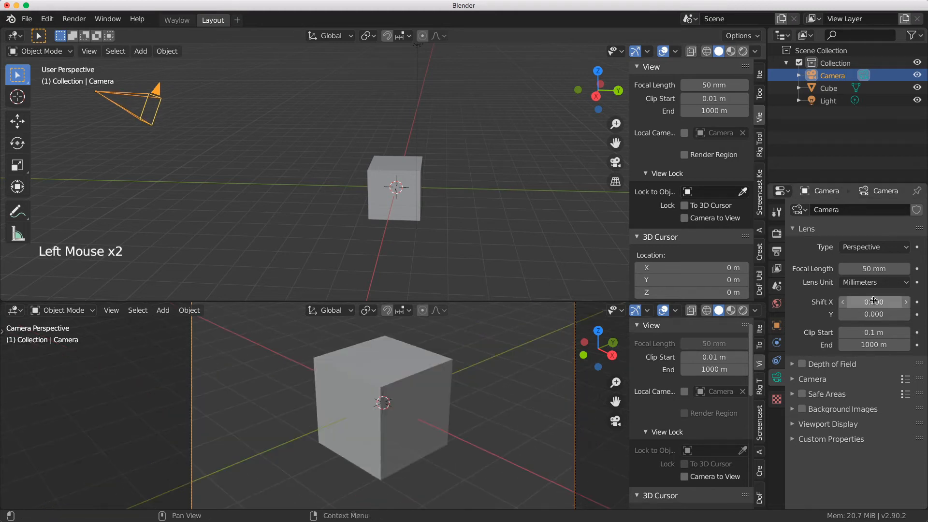
Change the camera type to Orthographic and inspect the camera in the upper viewport.
scroll(379, 174, down, 1)
middle_drag(367, 182, 378, 174)
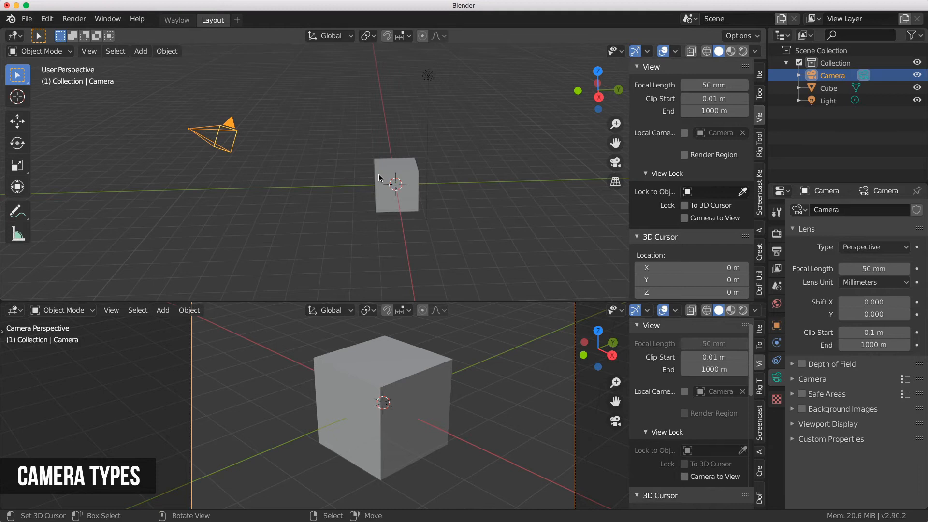
click(865, 248)
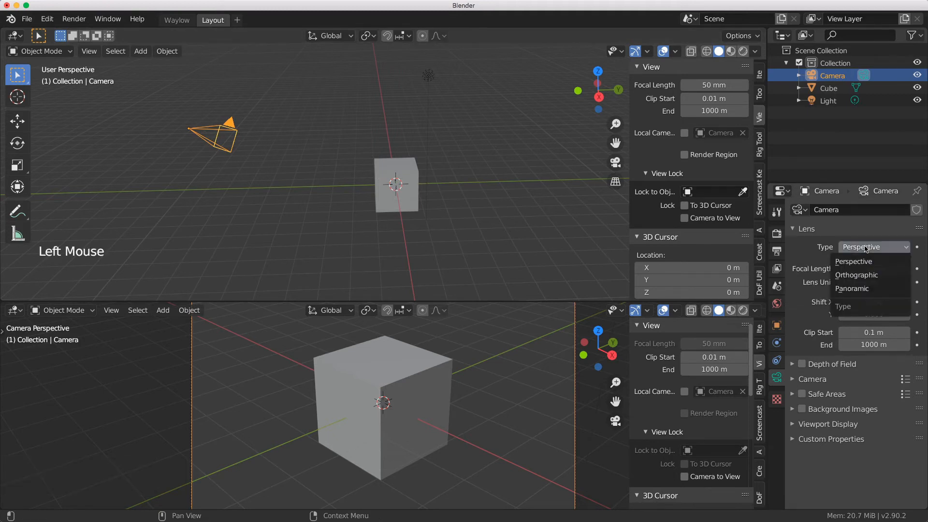
click(868, 279)
scroll(336, 201, down, 4)
middle_drag(336, 201, 286, 164)
scroll(303, 176, up, 1)
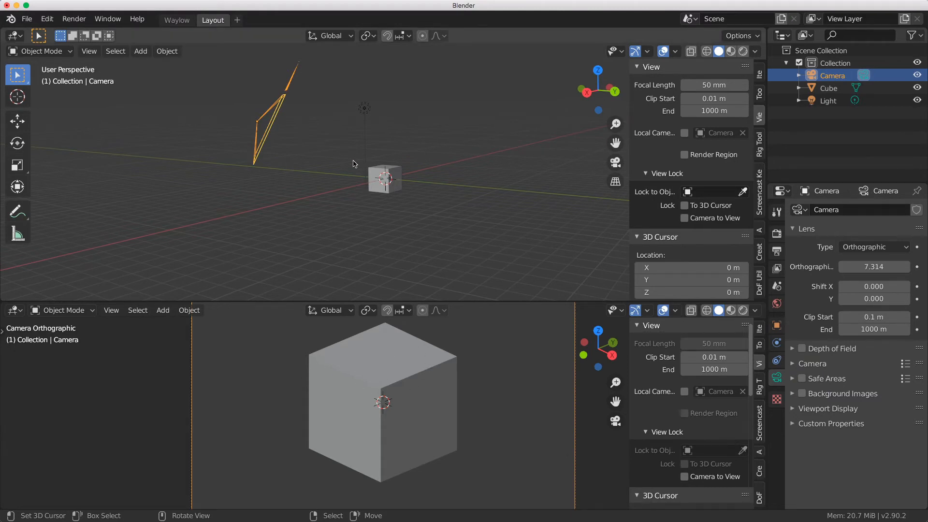
Duplicate the cube in top view and place the copy a short distance behind the original.
right_click(387, 167)
key(KP_7)
scroll(387, 163, down, 4)
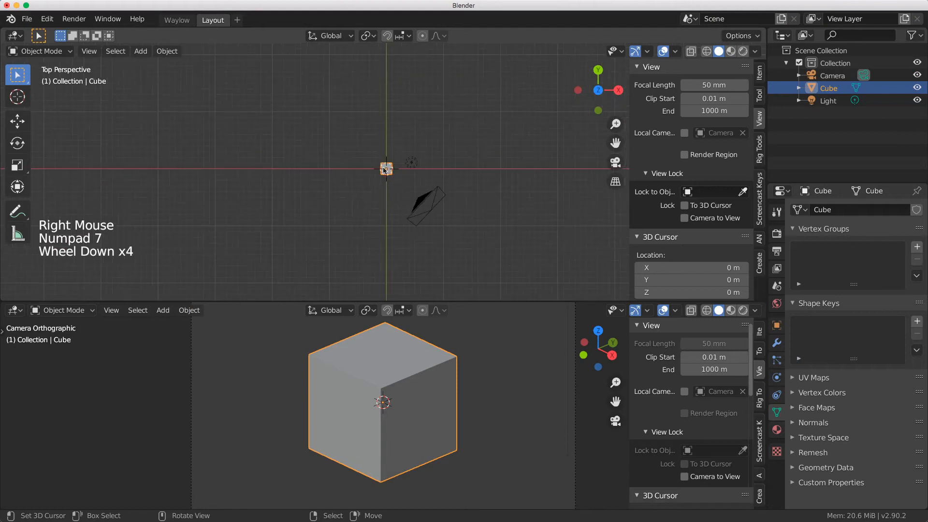
key(shift+d)
click(356, 142)
Move and rotate the camera so both cubes are framed in the lower viewport's camera view.
middle_drag(435, 232, 356, 186)
right_click(356, 186)
middle_drag(469, 203, 427, 183)
key(g)
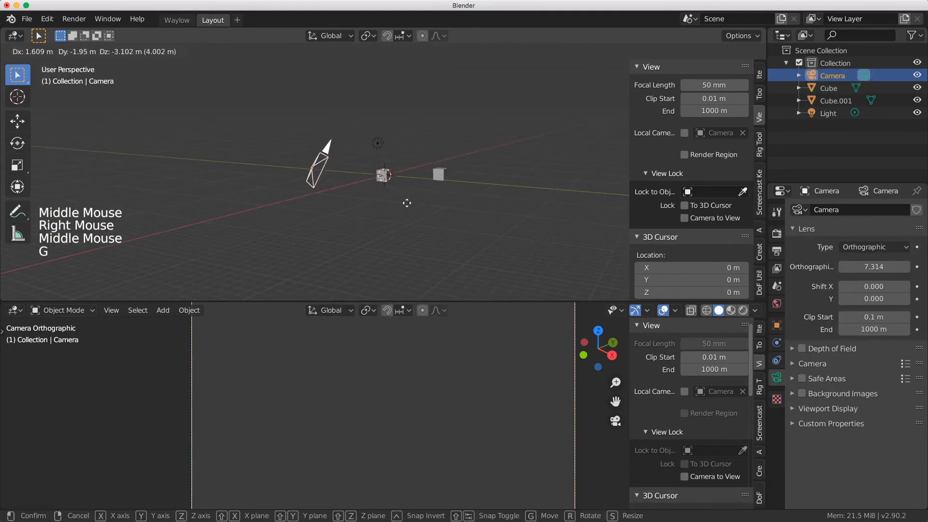
click(408, 201)
key(r)
click(420, 180)
scroll(425, 387, down, 4)
middle_drag(435, 387, 464, 363)
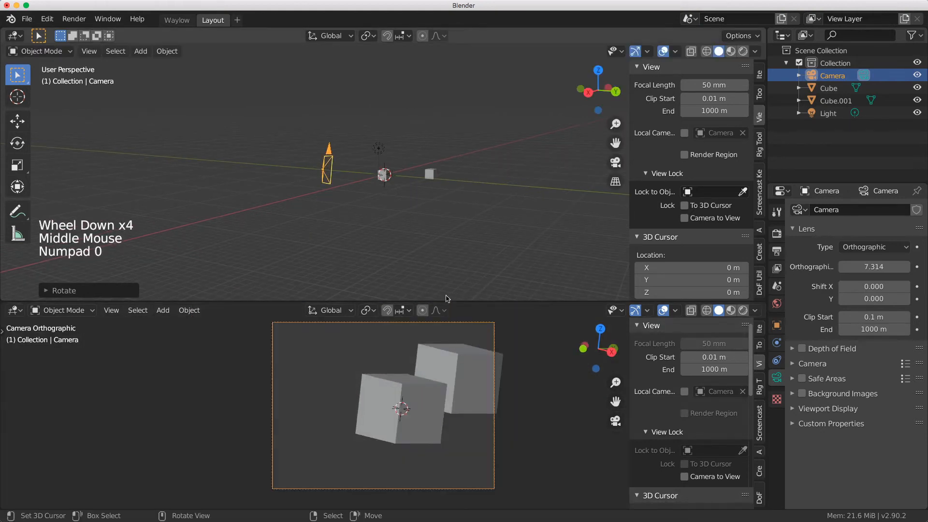
key(g)
click(390, 205)
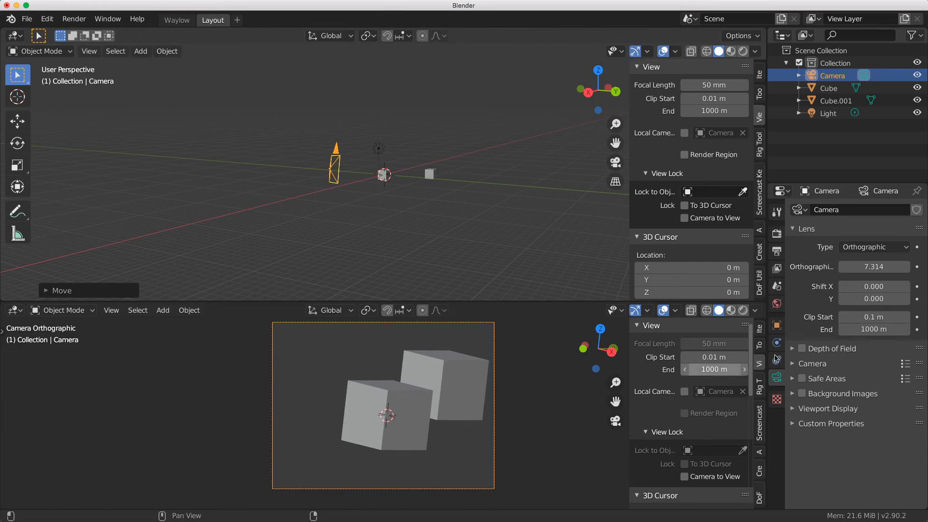
Switch the camera type to Perspective to compare the two cubes, and return it to Orthographic.
click(874, 247)
click(879, 264)
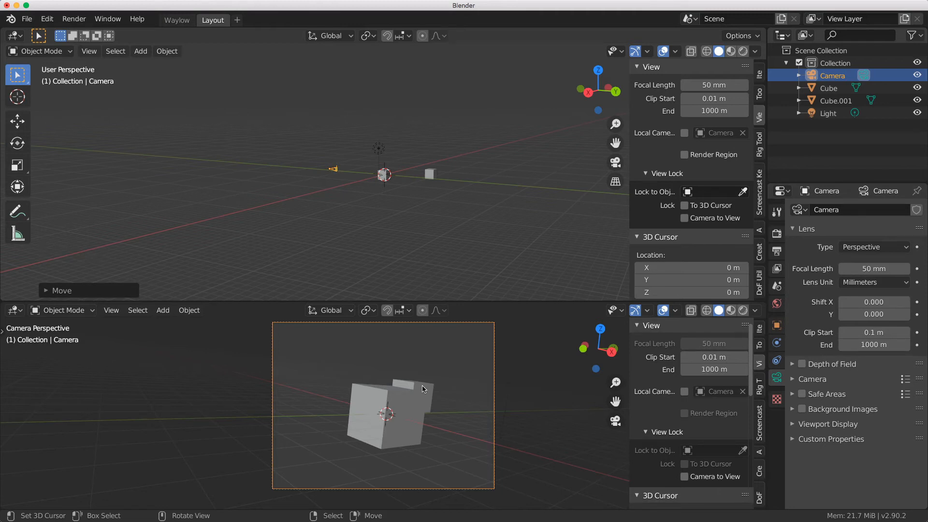
click(874, 247)
click(879, 273)
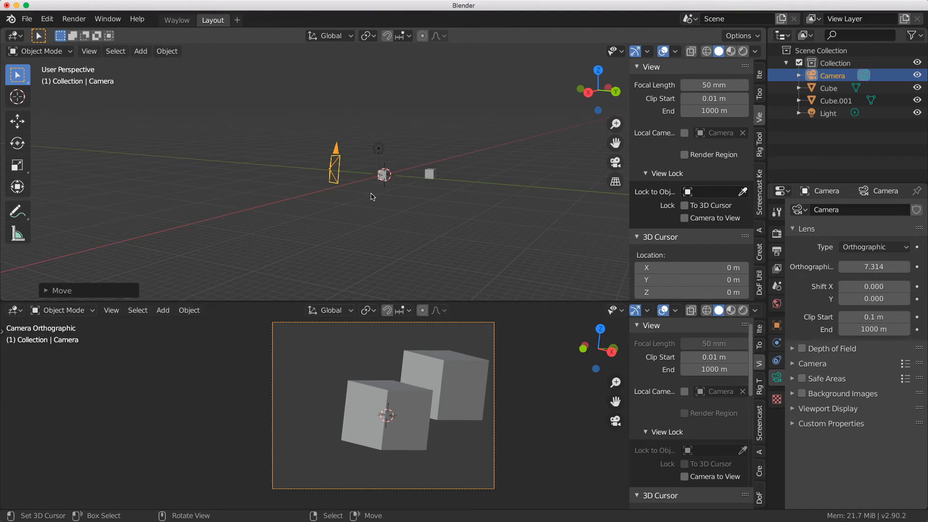
Toggle the upper viewport repeatedly between orthographic and perspective projection, ending in perspective, to compare the two.
click(615, 181)
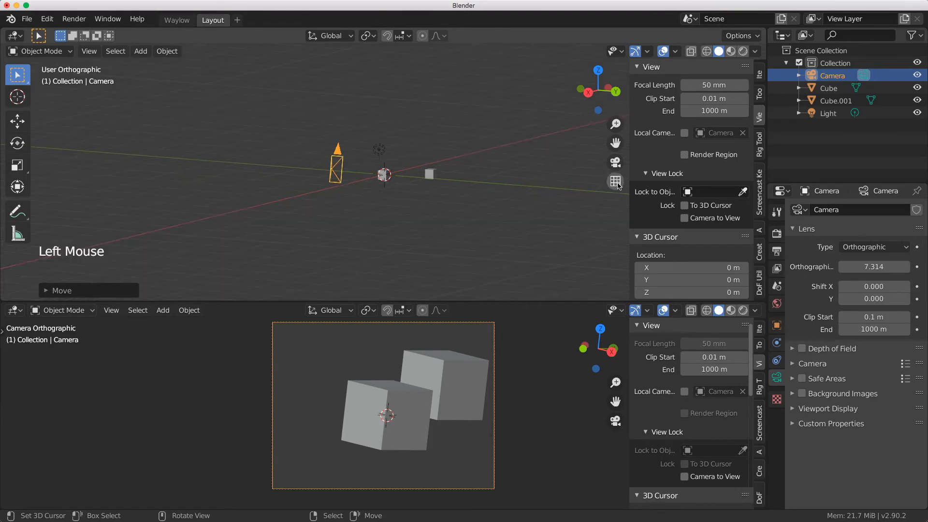
double_click(616, 181)
middle_drag(617, 185, 587, 192)
click(615, 182)
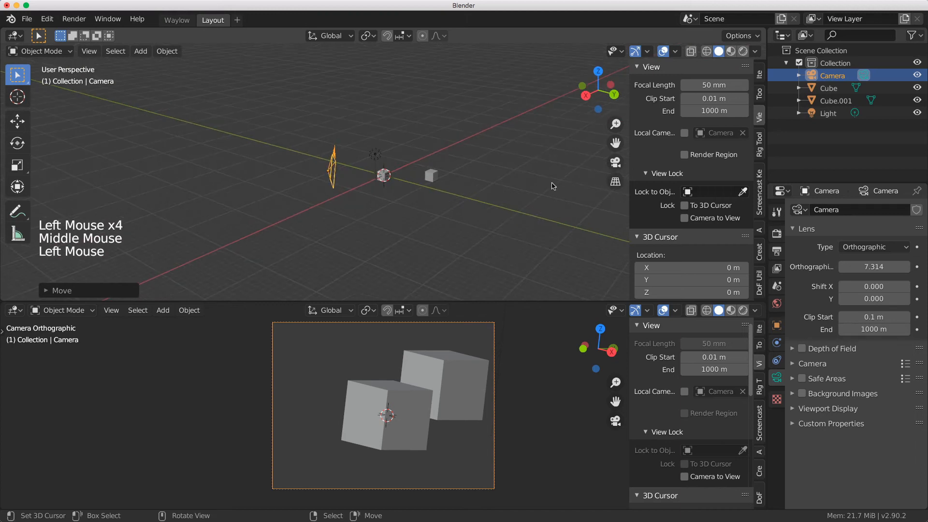
click(616, 185)
click(616, 186)
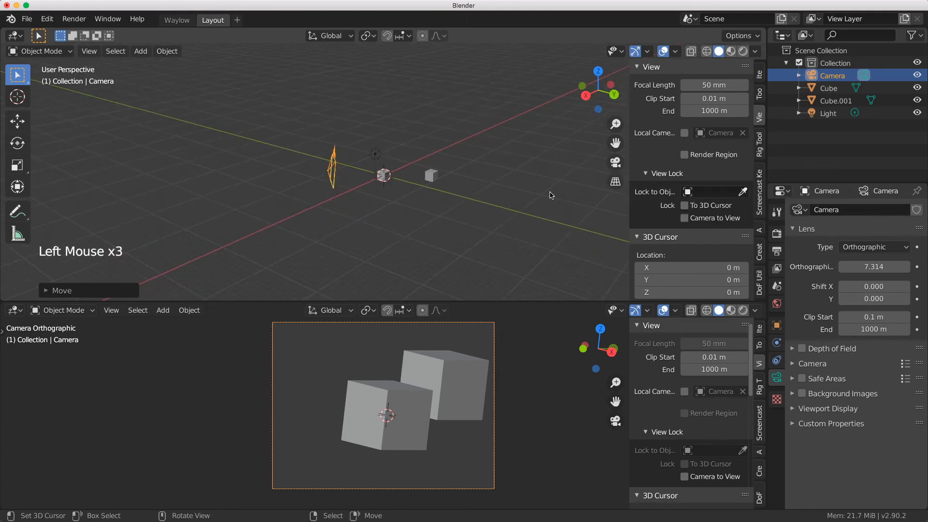
key(KP_5)
key(KP_5)
key(KP_5)
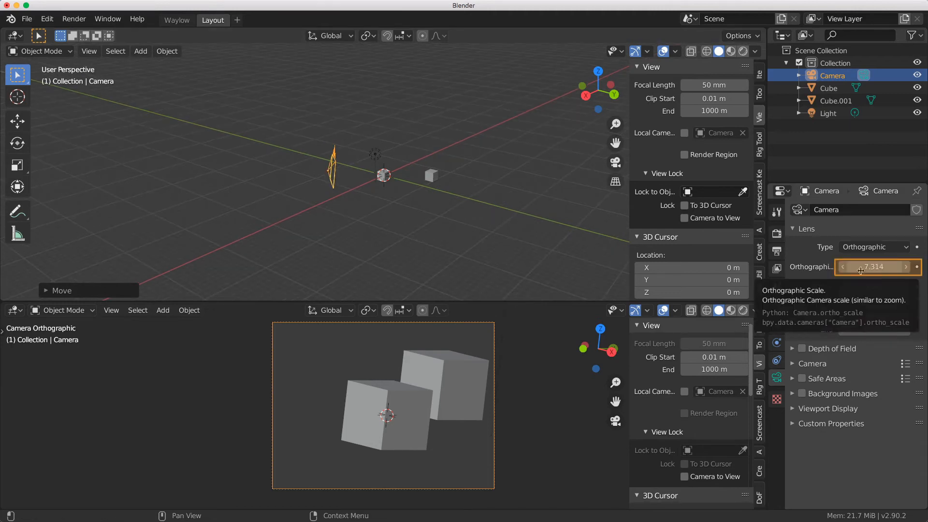
Vary the camera's Orthographic Scale to show how it changes the framing, ending at 4.314.
drag(871, 270, 894, 270)
middle_drag(488, 175, 474, 173)
scroll(292, 170, up, 5)
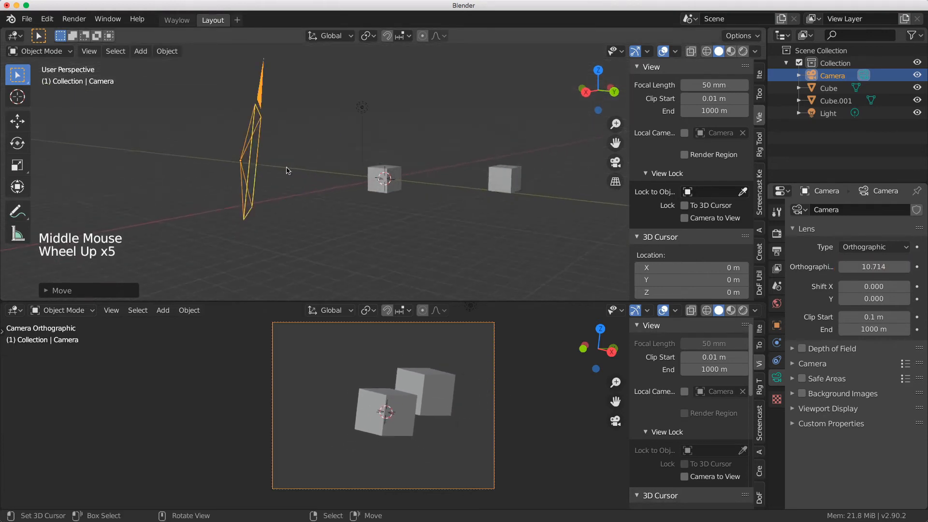
middle_drag(292, 170, 311, 181)
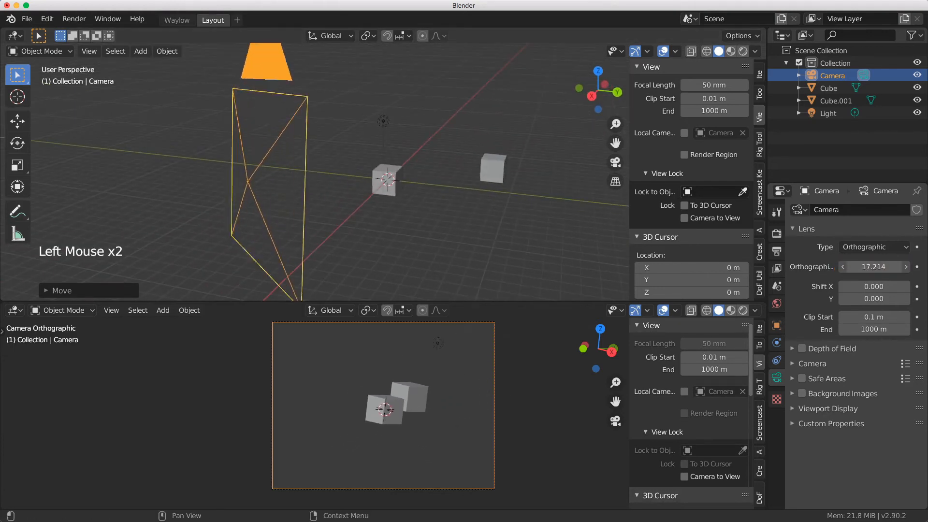
drag(874, 266, 849, 267)
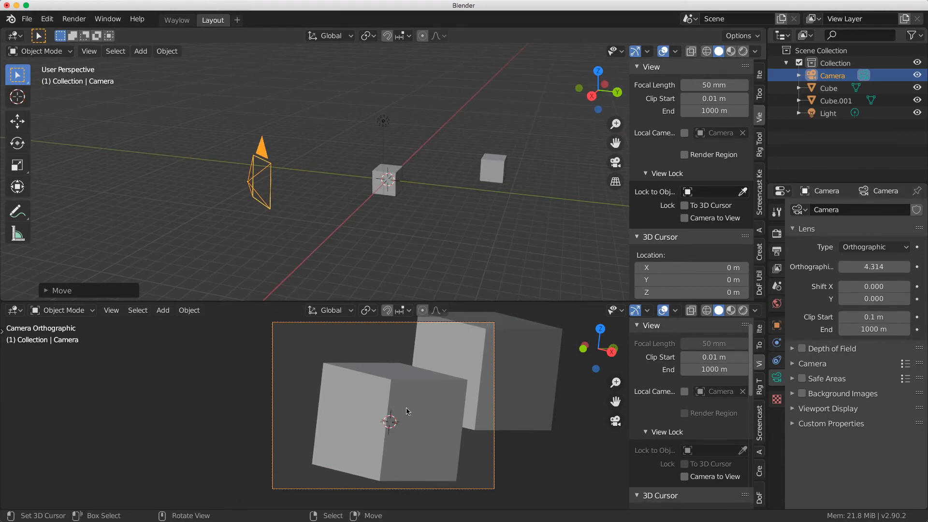
Show the move gizmo for the camera, set the transform orientation to Local, and move the camera closer to the cubes along its viewing axis.
key(ctrl+grave)
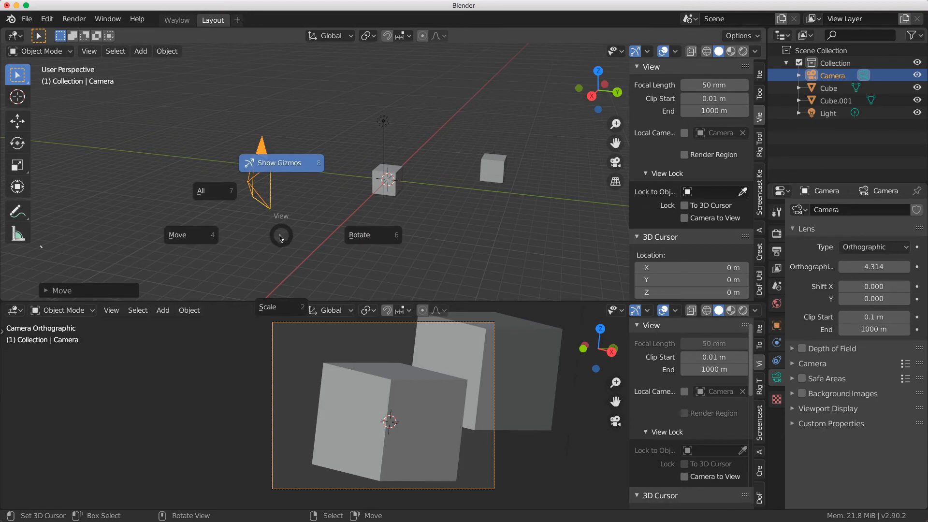
click(199, 246)
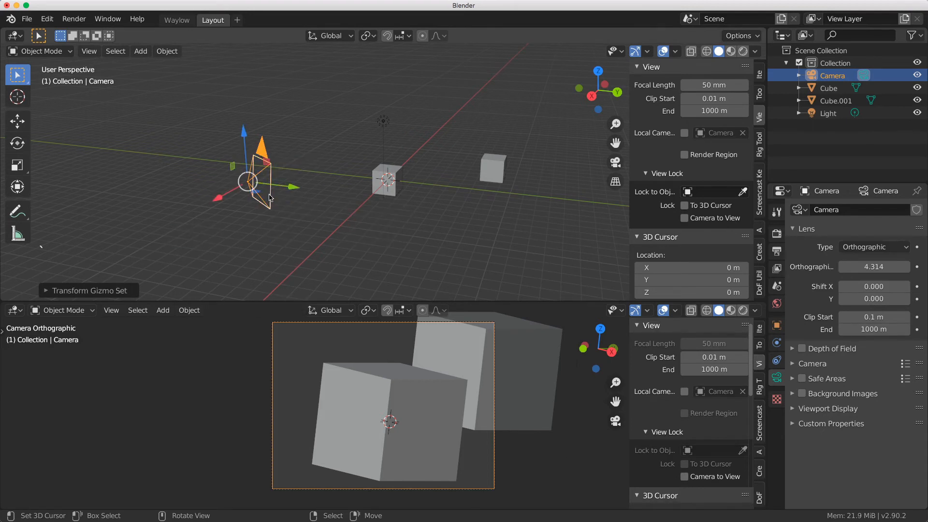
click(330, 36)
click(327, 88)
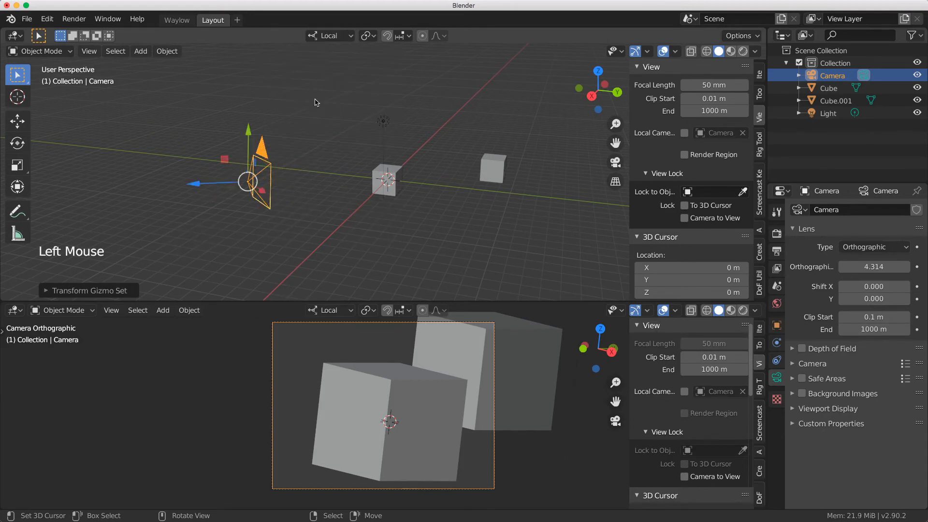
drag(195, 187, 228, 208)
Set the camera type to Panoramic and, in top view, move the rear cube to the left side of the camera.
click(877, 247)
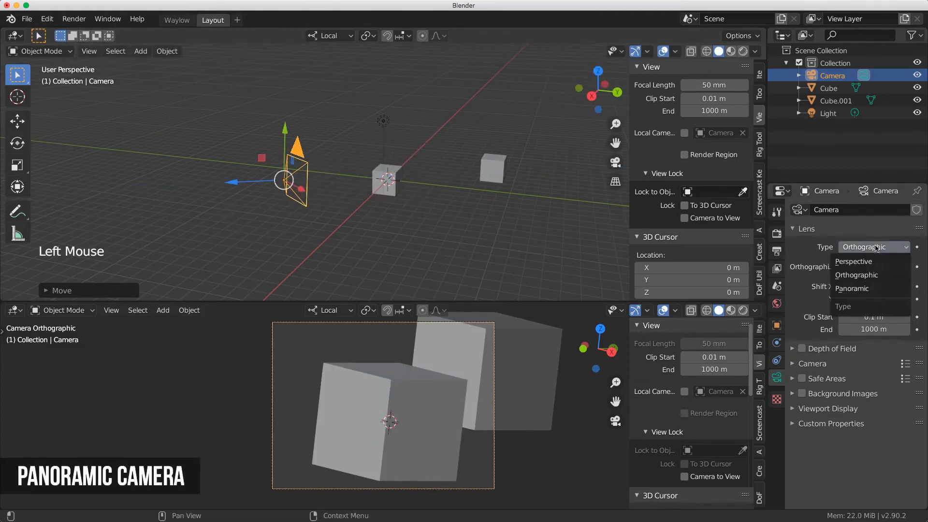
click(852, 288)
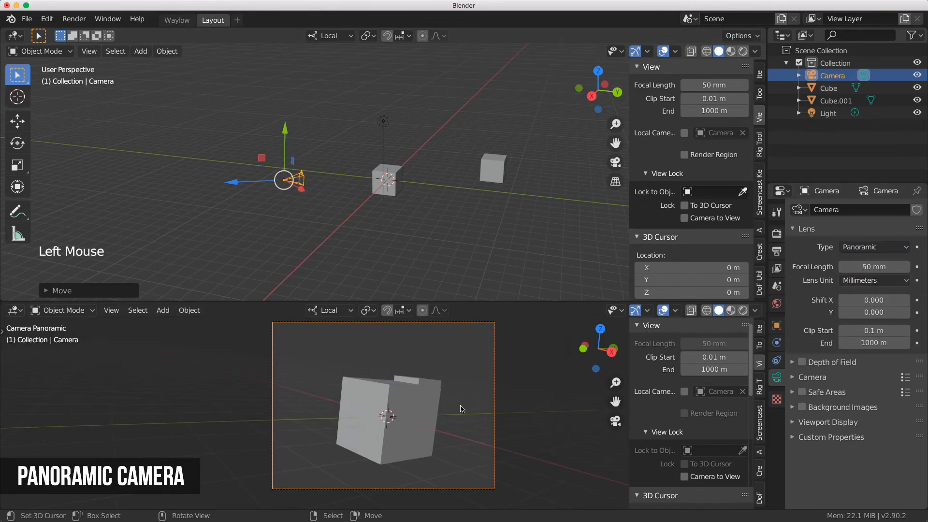
key(KP_0)
key(KP_7)
scroll(338, 154, down, 4)
right_click(352, 123)
key(g)
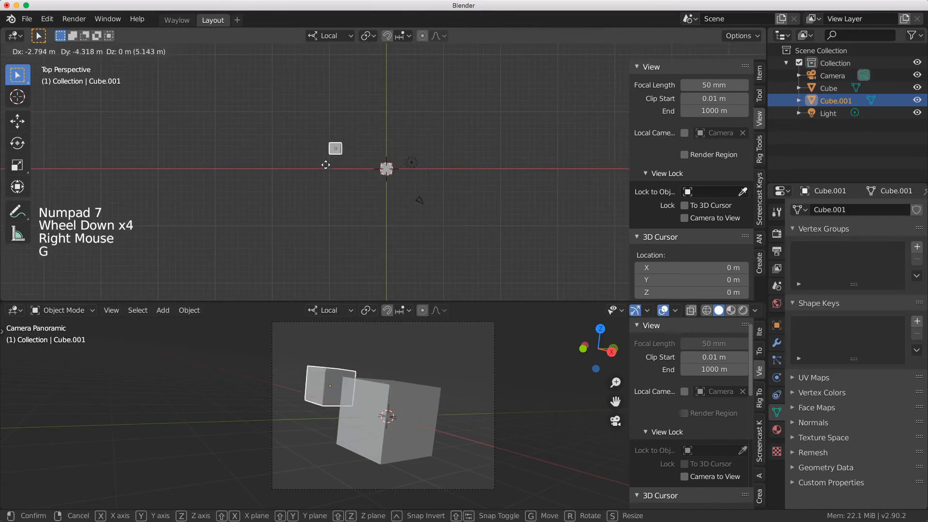
click(362, 247)
Move the original cube to the right side of the camera and place a duplicate of it directly in front of the camera.
right_click(387, 175)
key(g)
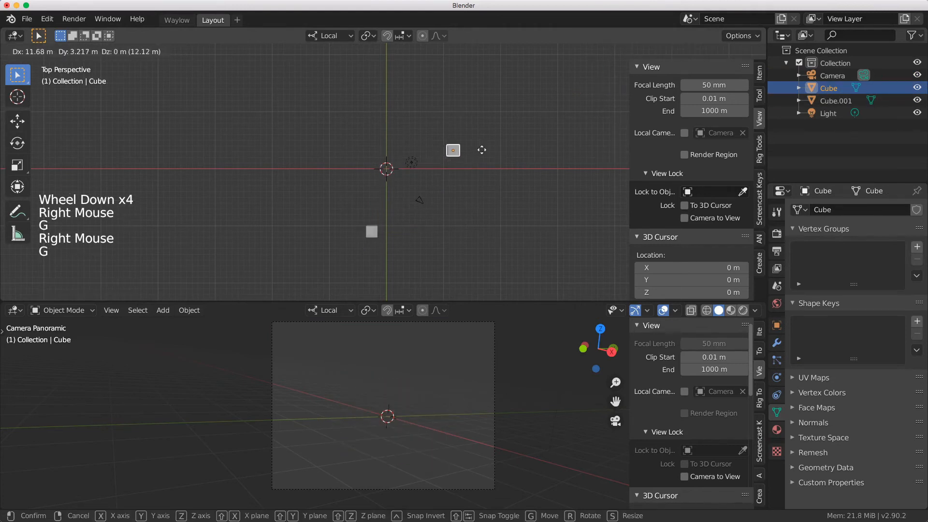
click(480, 150)
key(shift+d)
click(378, 193)
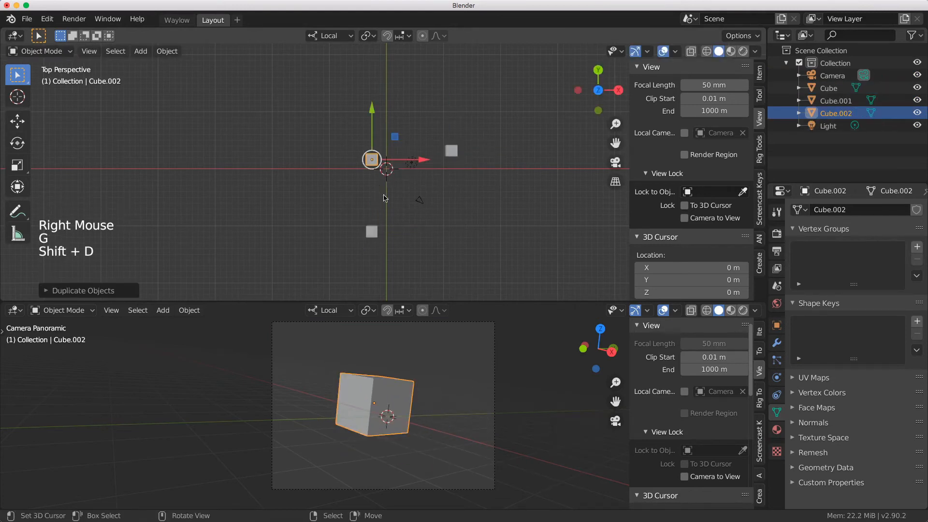
Set the panoramic camera's focal length to 1 mm and change the render engine to Cycles.
right_click(420, 208)
drag(873, 266, 843, 266)
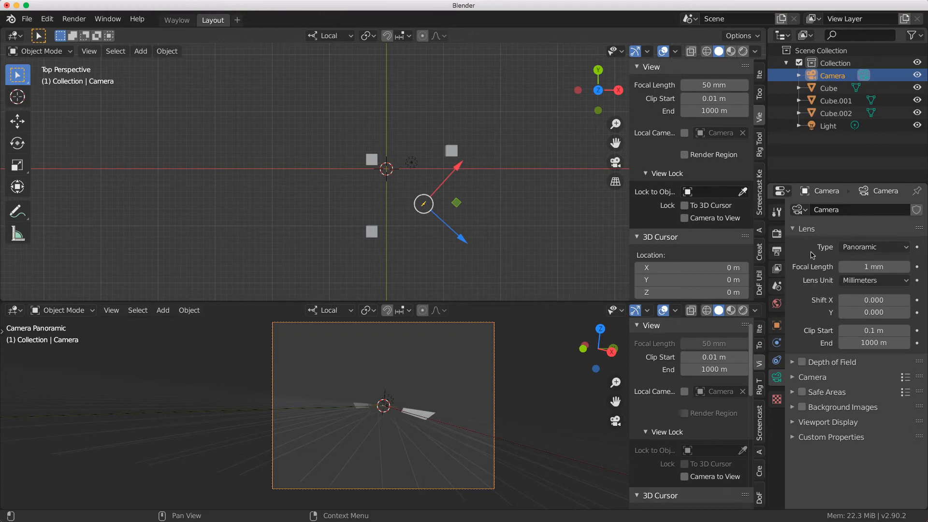
click(777, 235)
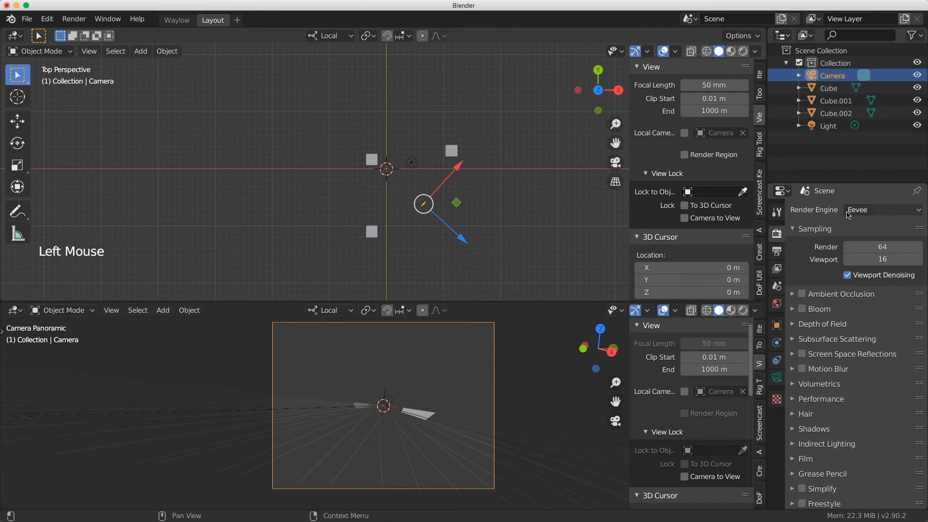
click(886, 213)
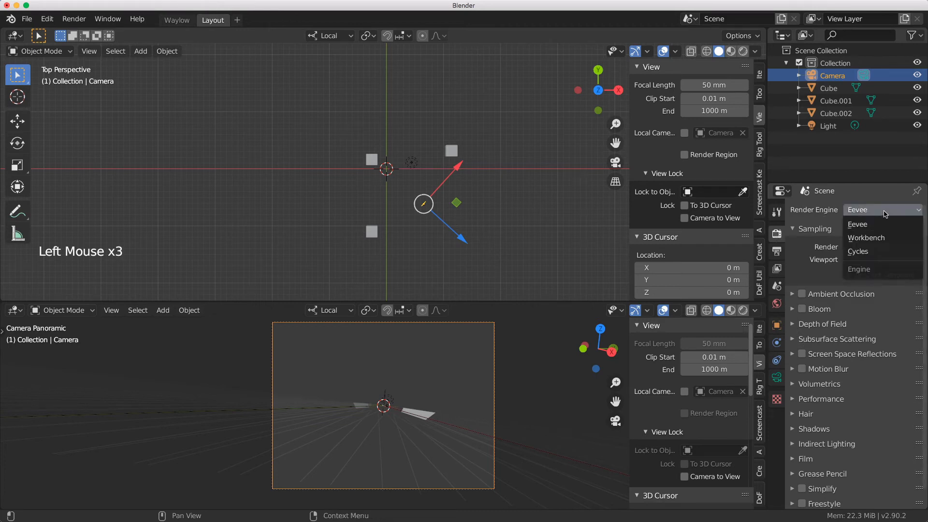
click(885, 252)
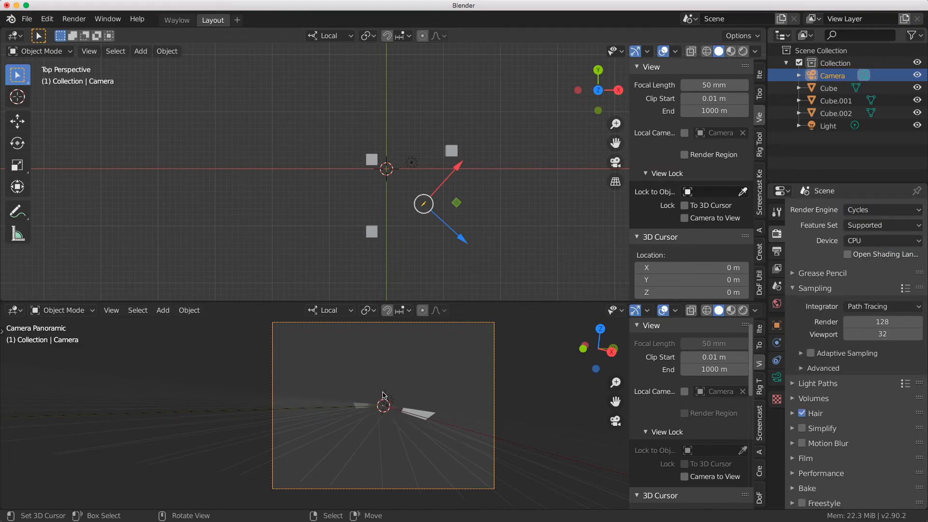
Render a still image from the panoramic camera and inspect the whole result.
click(74, 18)
click(76, 34)
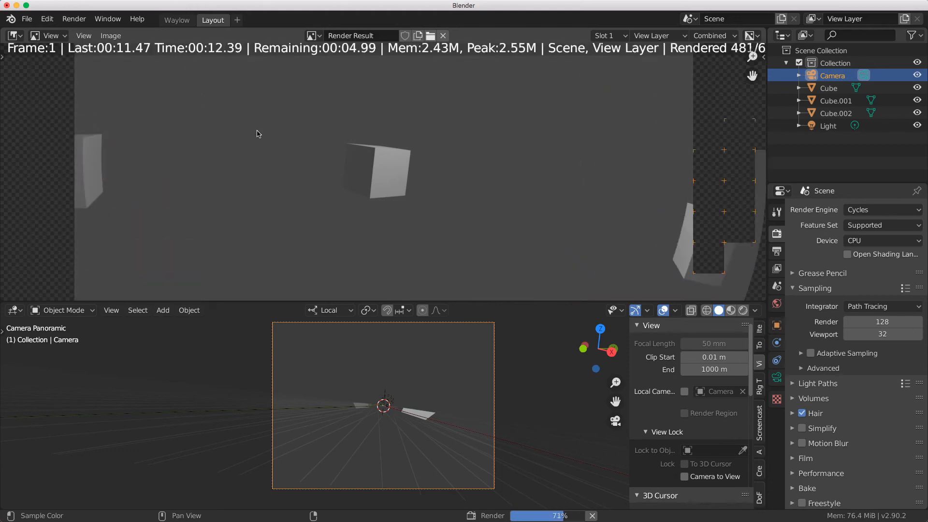
scroll(343, 165, down, 4)
scroll(362, 174, down, 2)
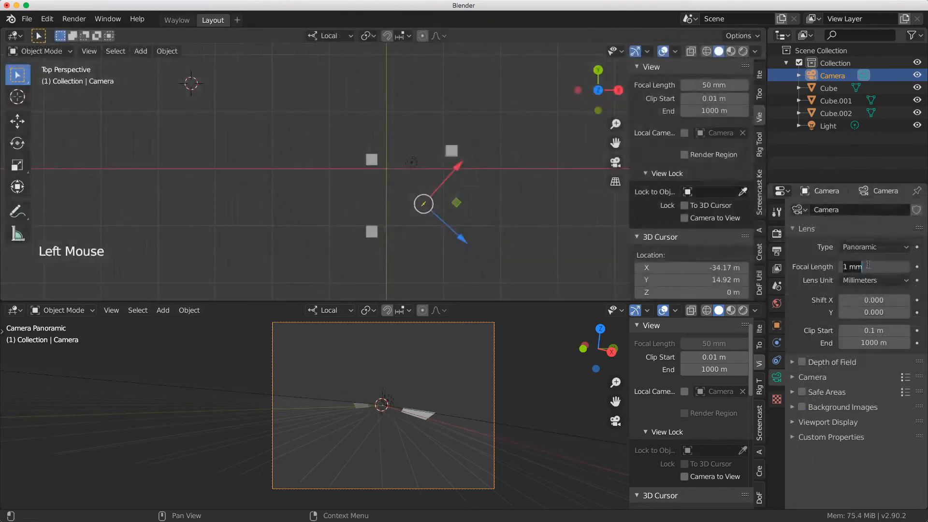
Set the camera's focal length back to 50 mm and its type to Perspective.
click(863, 252)
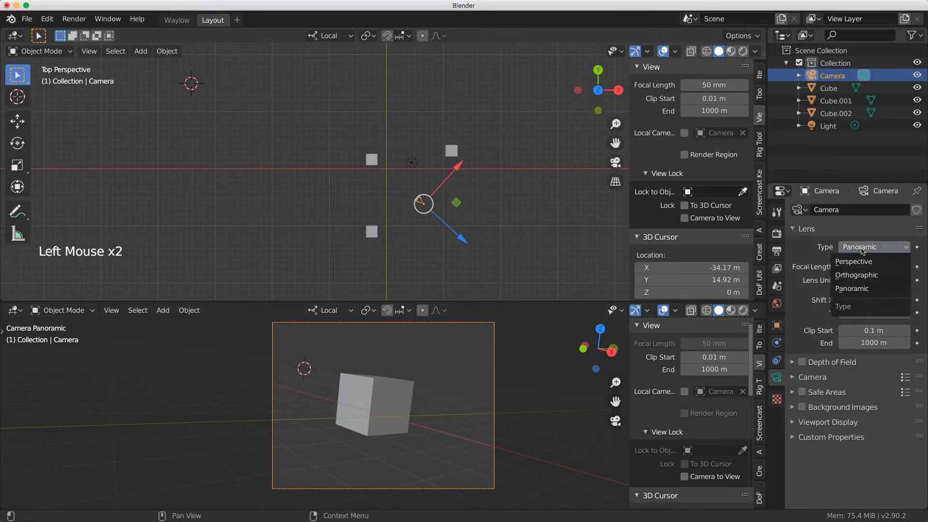
click(867, 262)
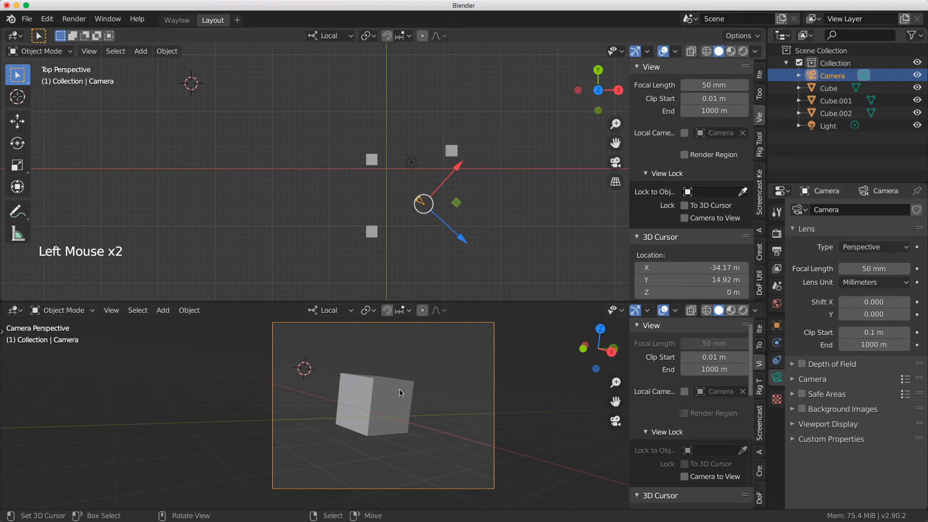
Change the camera's lens unit to Field of View and set the field of view to 173°.
click(870, 283)
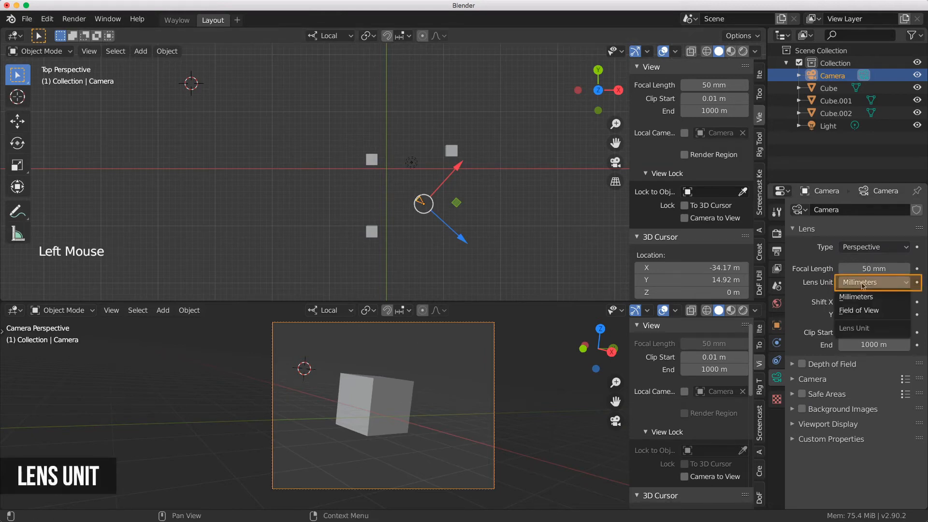
click(878, 311)
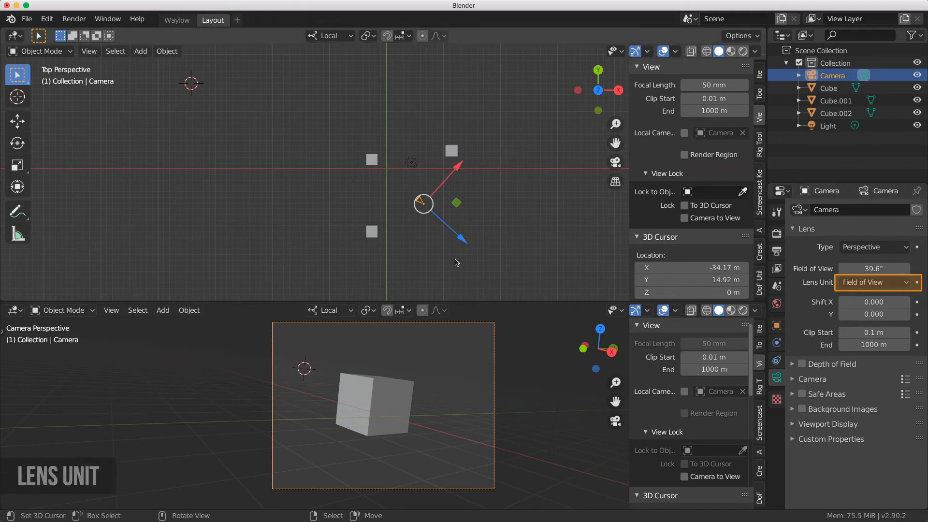
scroll(456, 263, up, 4)
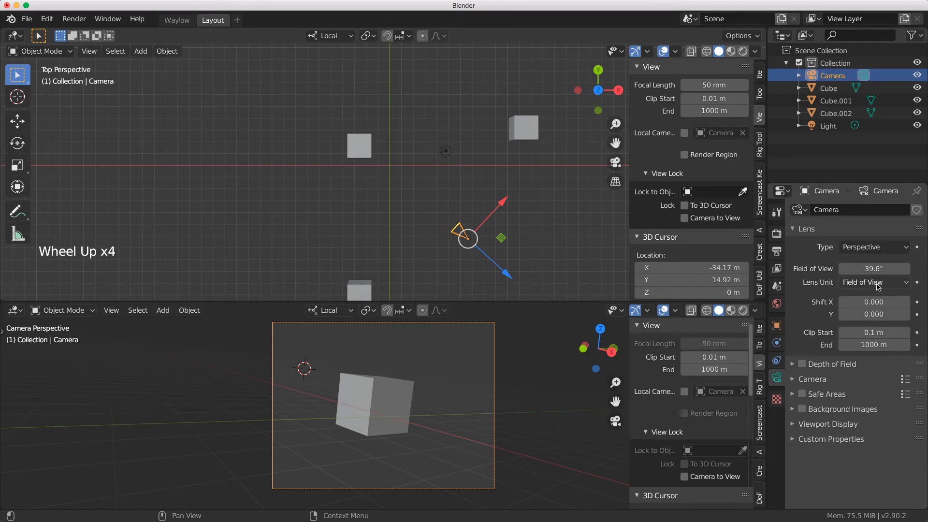
mouse_move(874, 269)
mouse_down()
mouse_move(821, 269)
mouse_move(874, 269)
mouse_up()
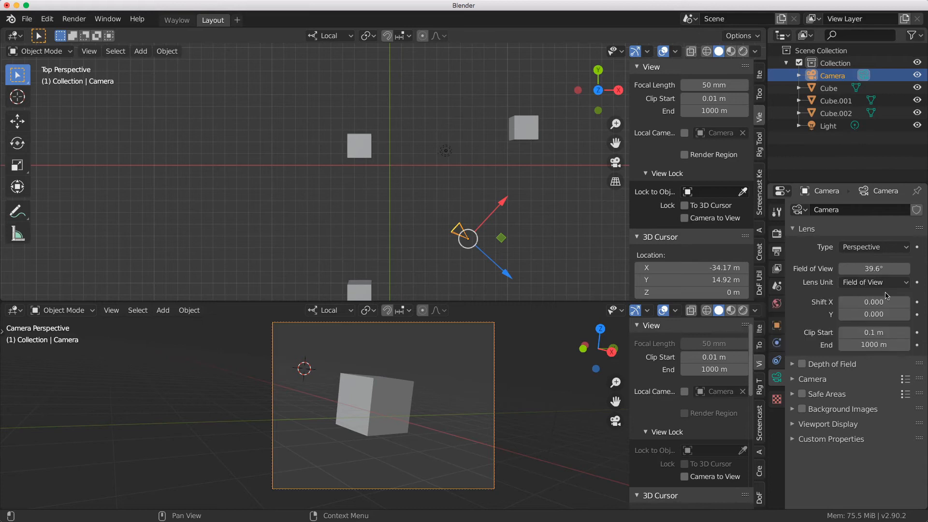
click(853, 268)
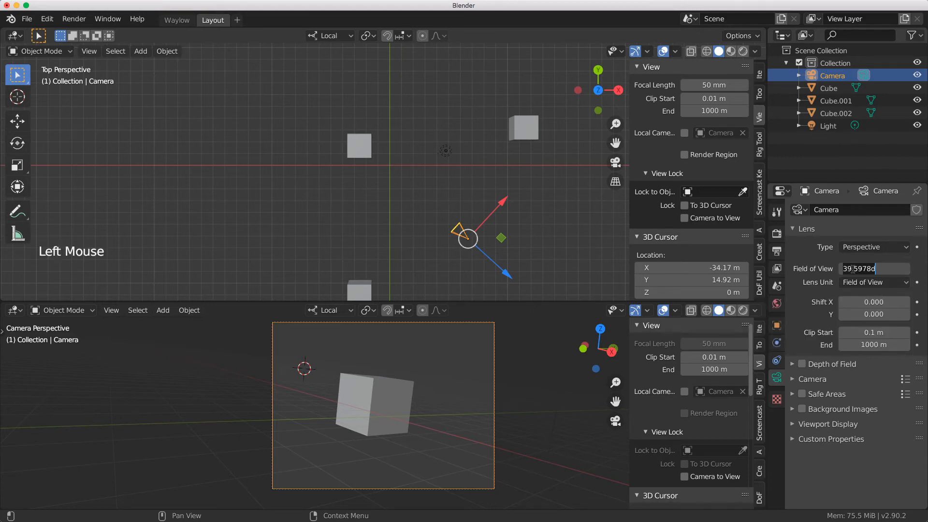
text(173)
key(Return)
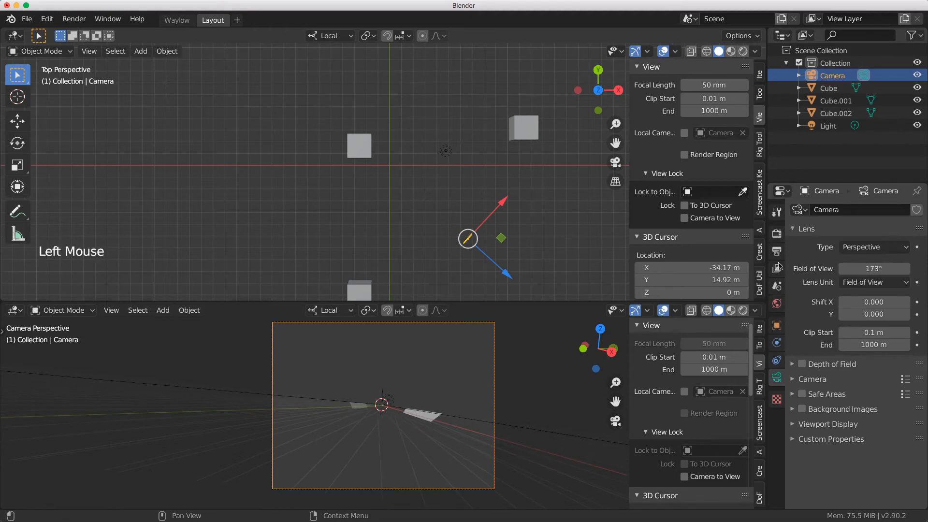
Annotate the top view with two lines fanning out from the camera and an arc between them to illustrate the field of view.
scroll(478, 249, down, 1)
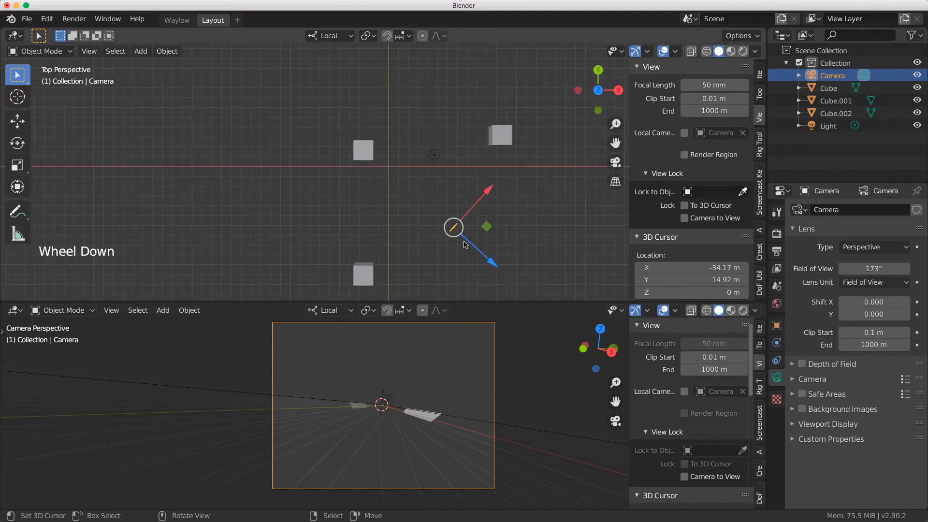
drag(430, 236, 299, 282)
drag(458, 200, 515, 77)
drag(457, 169, 395, 224)
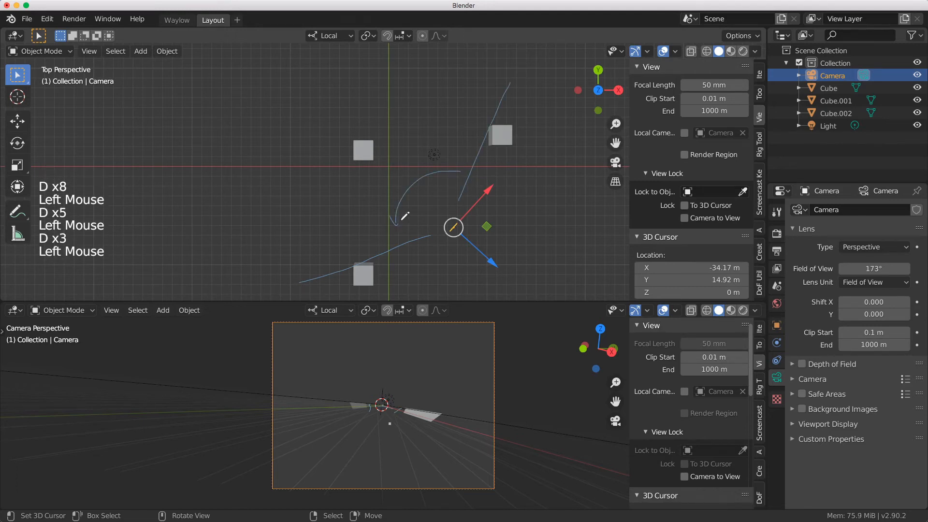
drag(453, 164, 454, 183)
drag(367, 185, 406, 175)
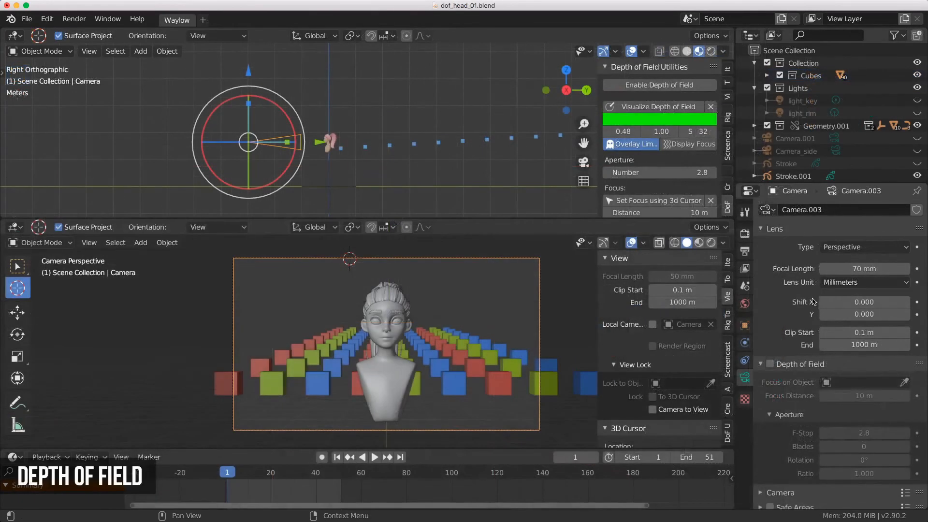
Enable Depth of Field on the camera in dof_head_01.blend and for the lower viewport's solid shading.
click(770, 365)
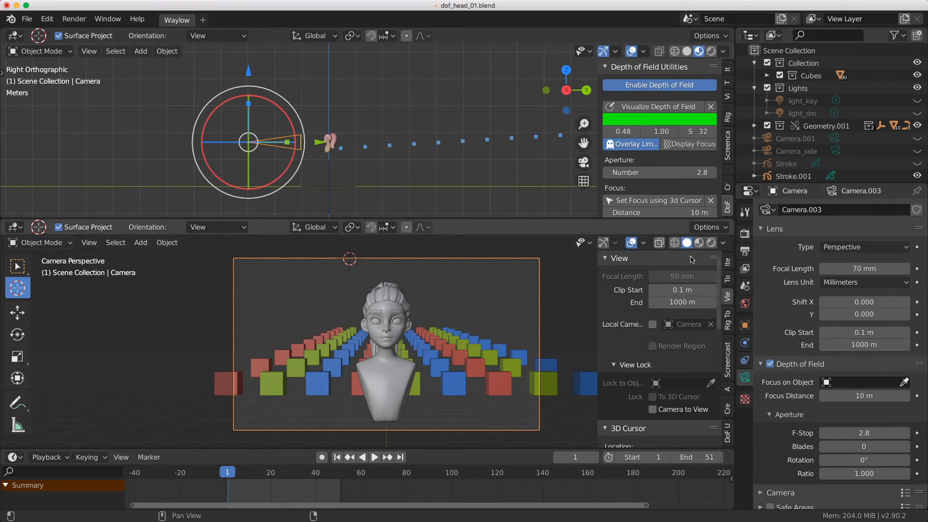
click(723, 244)
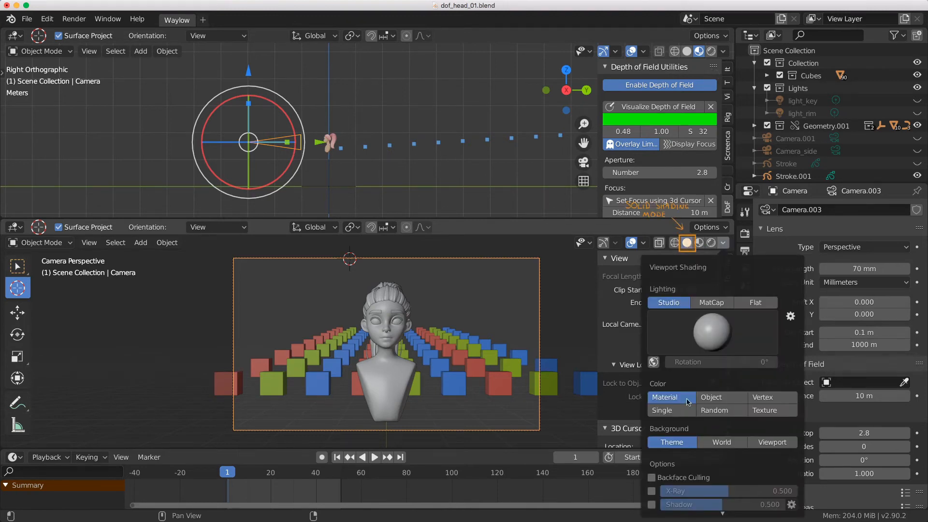
scroll(690, 395, down, 3)
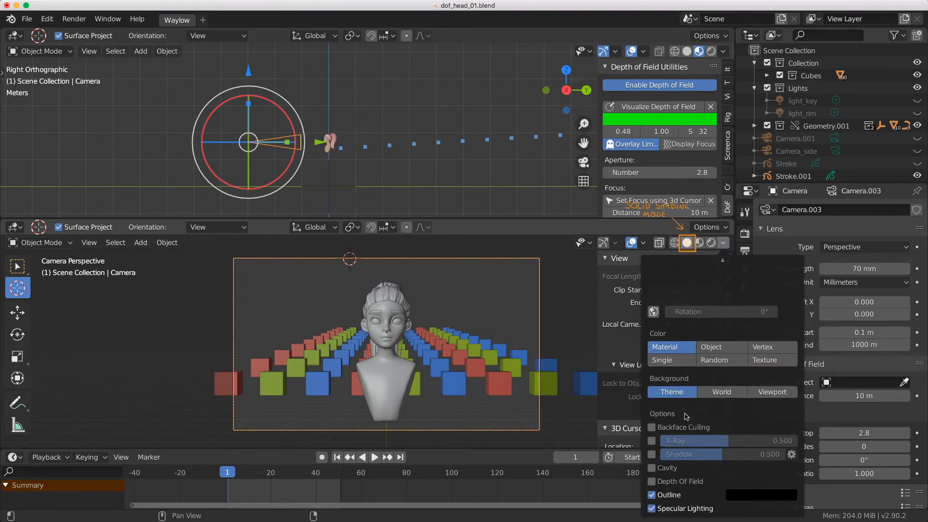
click(656, 483)
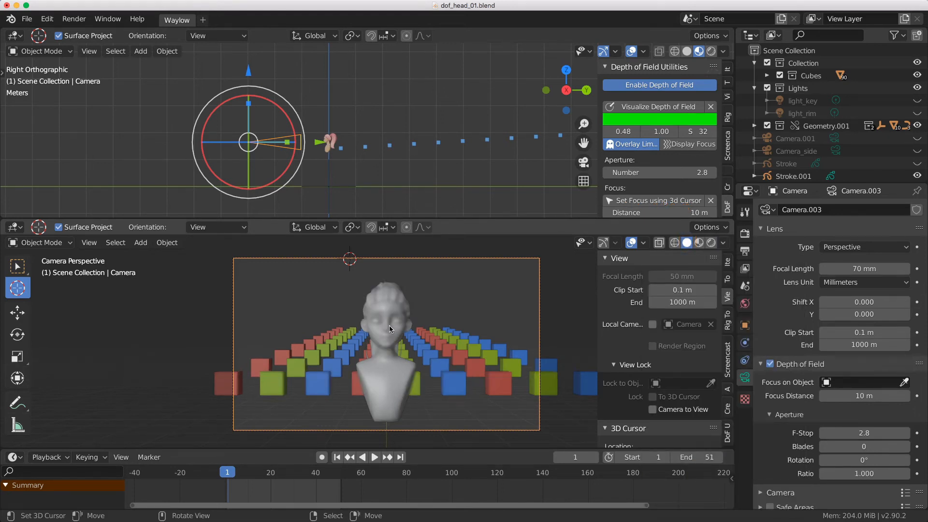
Switch the lower viewport through Material Preview, Rendered and Wireframe shading to compare how each displays depth of field.
click(699, 242)
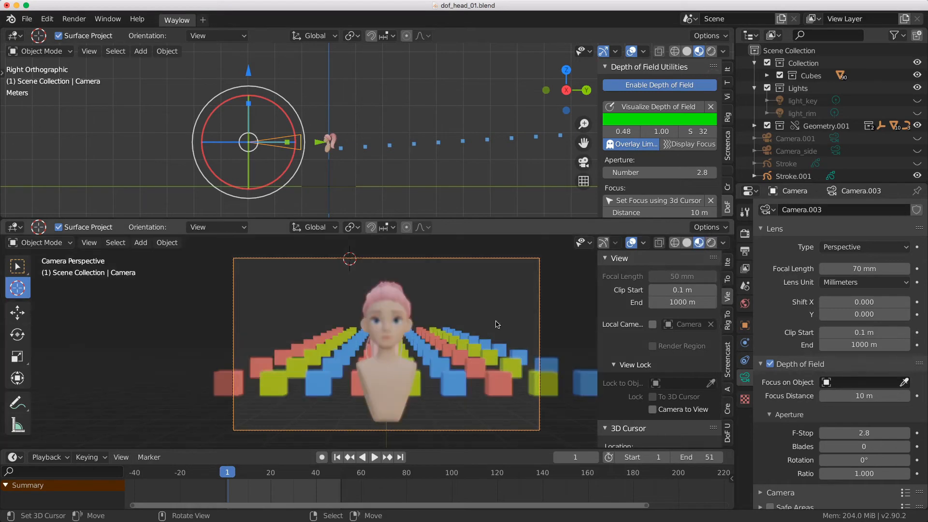
click(710, 243)
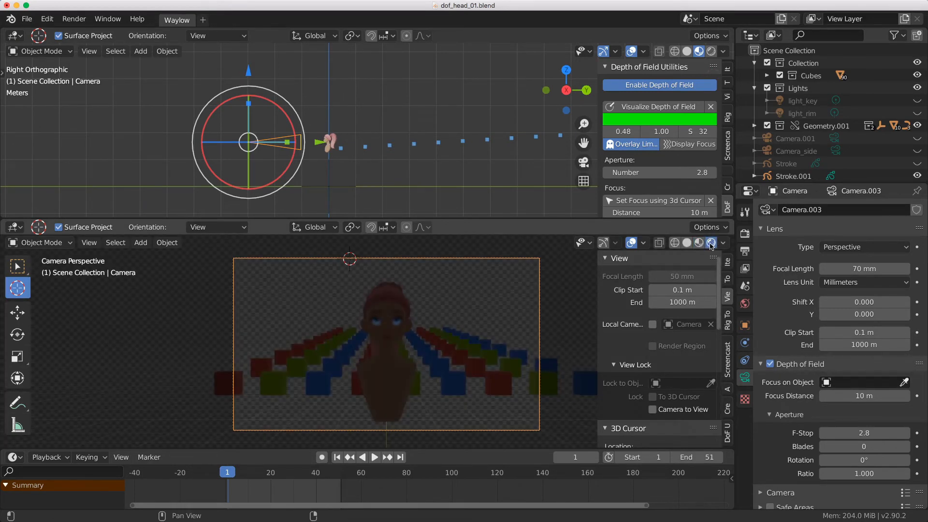
click(675, 243)
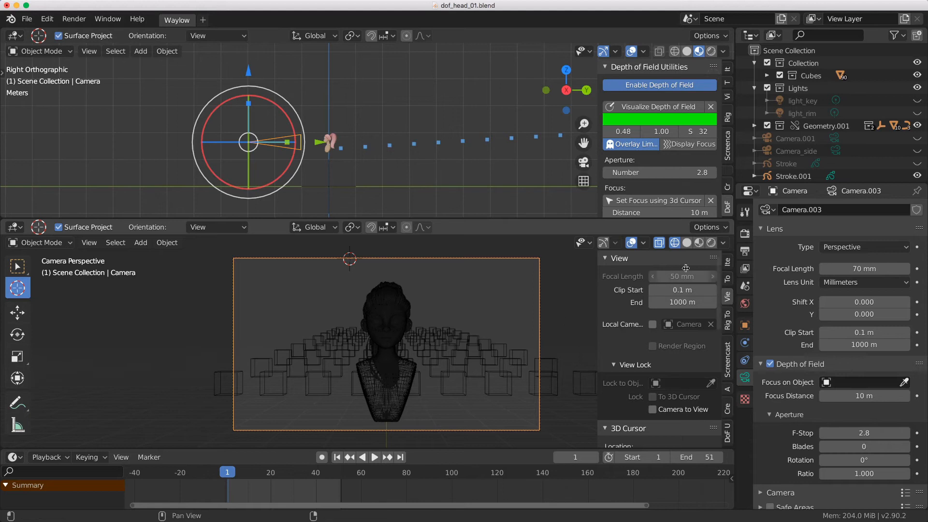
Return the lower viewport to Solid shading and turn on the Limits display for the camera.
click(687, 242)
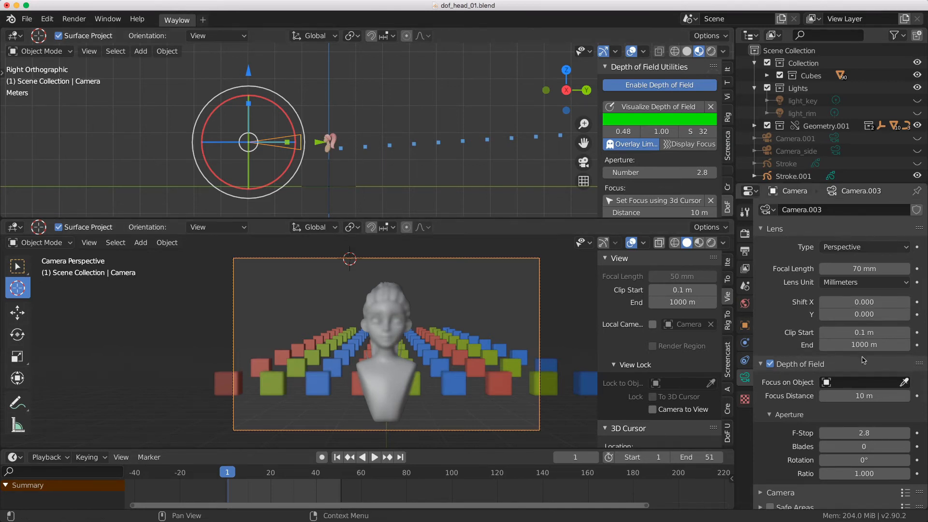
scroll(870, 363, down, 5)
scroll(812, 439, down, 3)
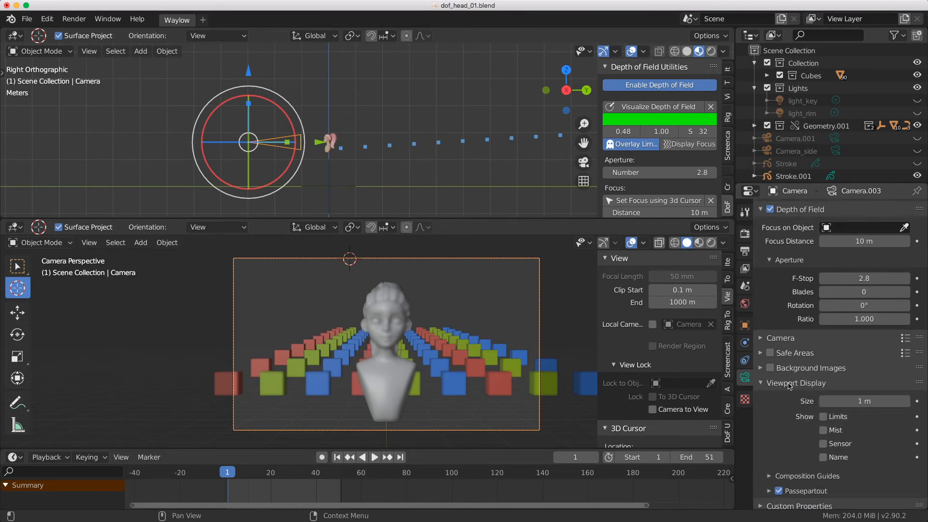
click(823, 417)
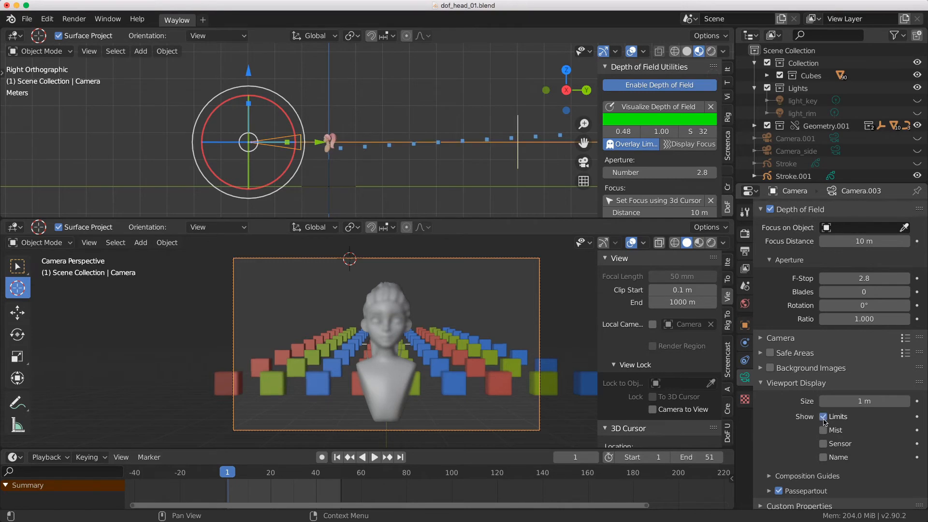
shift+middle_drag(446, 163, 390, 166)
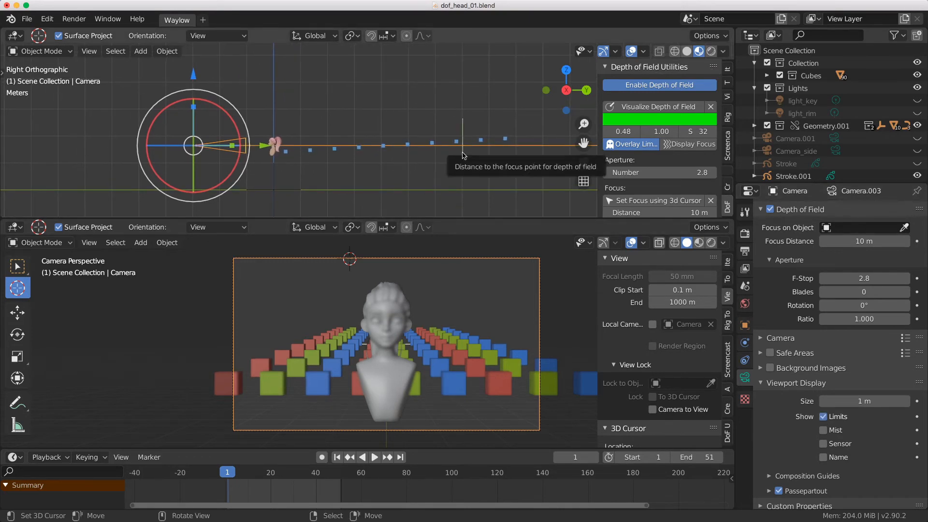
middle_drag(437, 156, 453, 136)
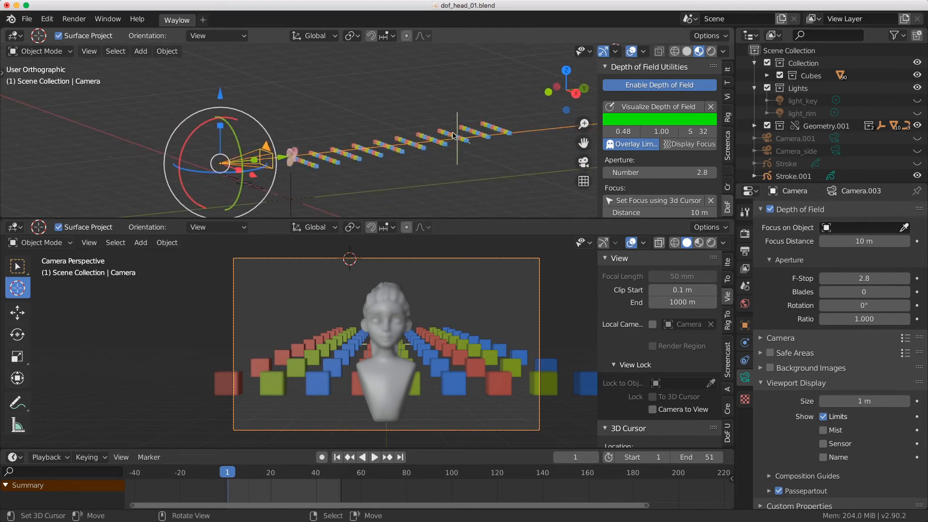
middle_drag(459, 143, 457, 145)
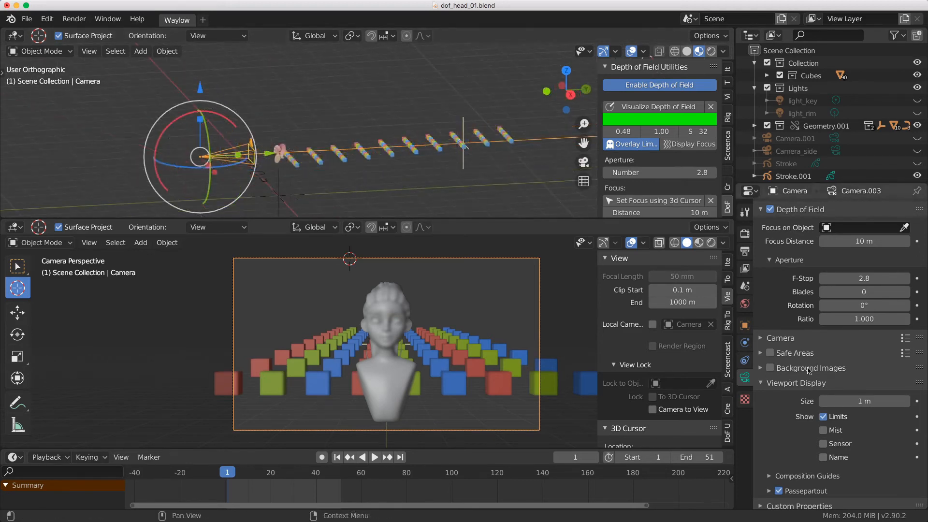
Pick a cube in one of the rows behind the head as the camera's depth-of-field focus object.
scroll(826, 261, up, 2)
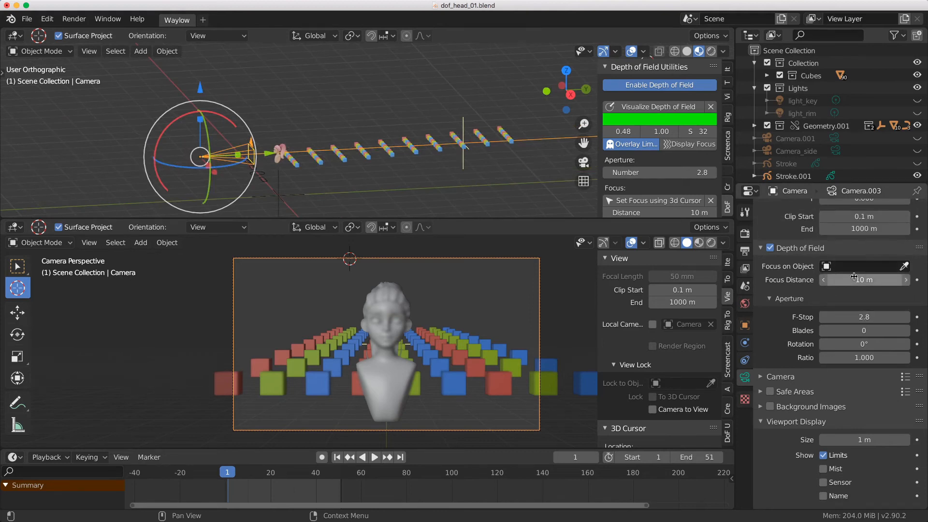
mouse_move(869, 281)
mouse_down()
mouse_move(800, 281)
mouse_move(862, 280)
mouse_up()
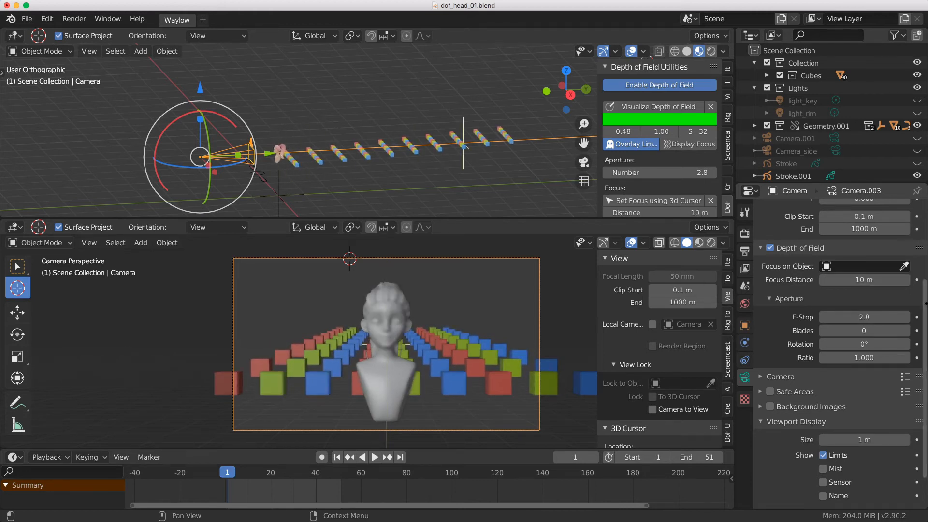
click(903, 266)
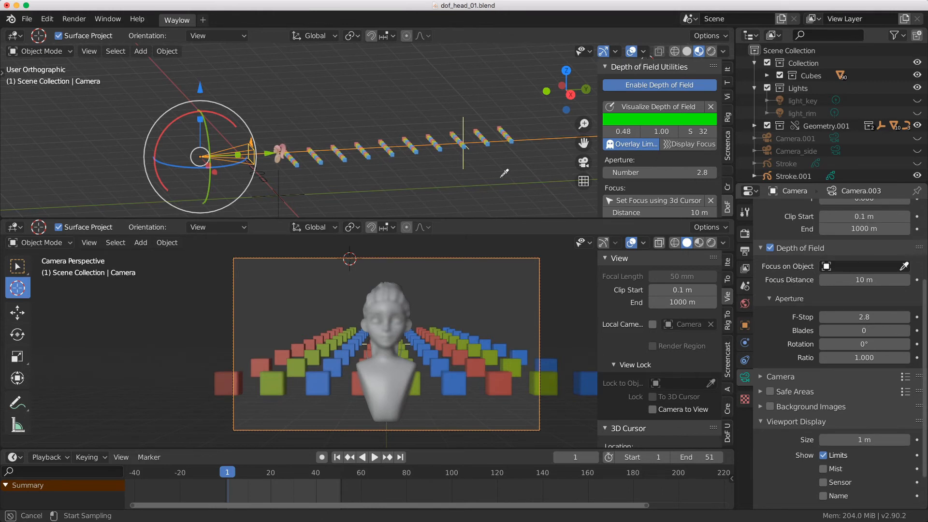
click(439, 147)
middle_drag(433, 154, 448, 162)
scroll(447, 163, up, 3)
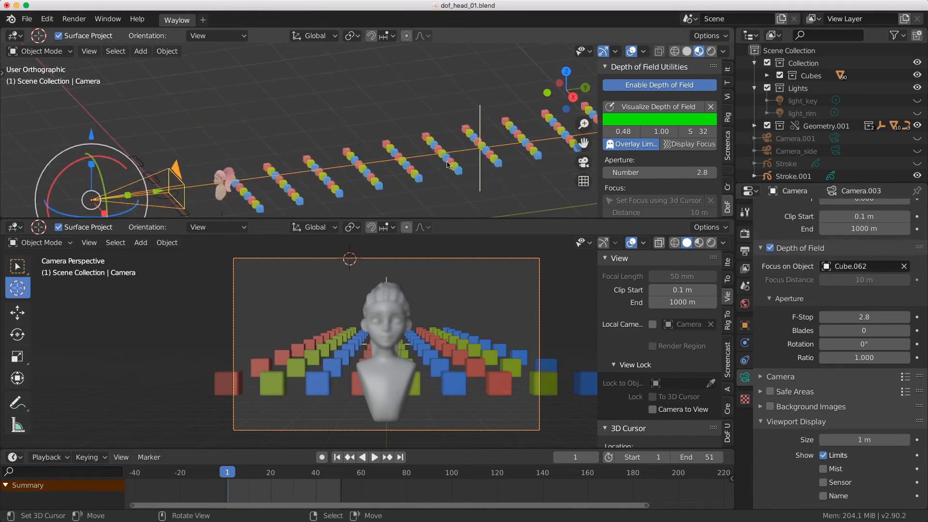
Try moving the focus cube and clear the camera's depth-of-field focus object.
click(501, 168)
drag(501, 162, 513, 166)
right_click(512, 165)
middle_drag(548, 181, 520, 168)
mouse_move(533, 172)
mouse_down()
mouse_move(254, 171)
mouse_move(540, 174)
mouse_up()
right_click(541, 174)
middle_drag(482, 177, 518, 195)
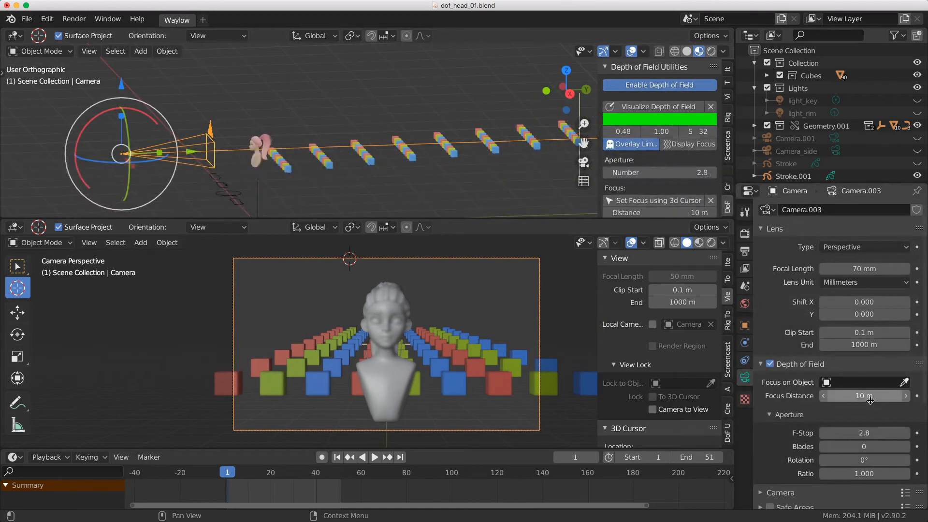
Set the camera's focus distance to 2.9 m at the head and show the lower viewport in Material Preview shading.
drag(865, 396, 798, 396)
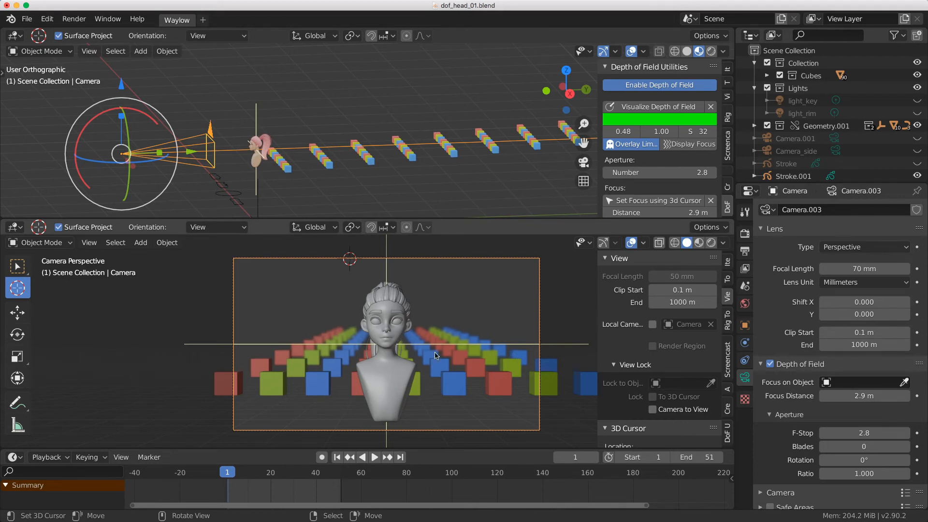
key(z)
click(433, 424)
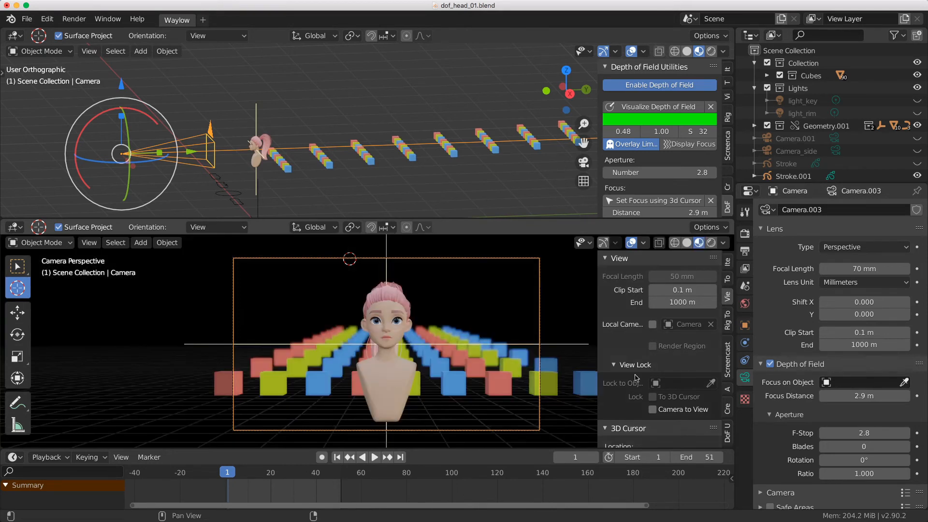
scroll(859, 411, down, 1)
mouse_move(864, 413)
mouse_down()
mouse_move(822, 413)
mouse_move(868, 413)
mouse_move(850, 413)
mouse_up()
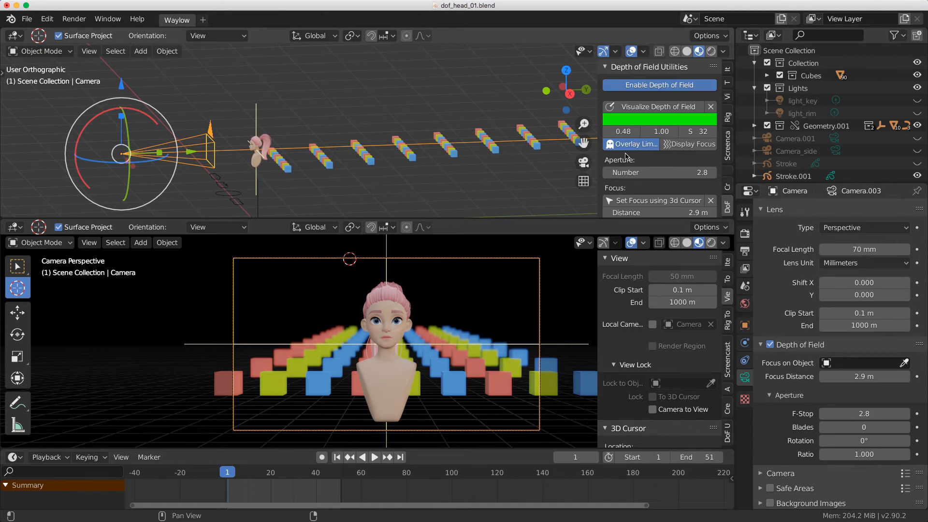
Visualize the depth-of-field limits, examine them around the head from the side, and exit the visualization.
click(659, 106)
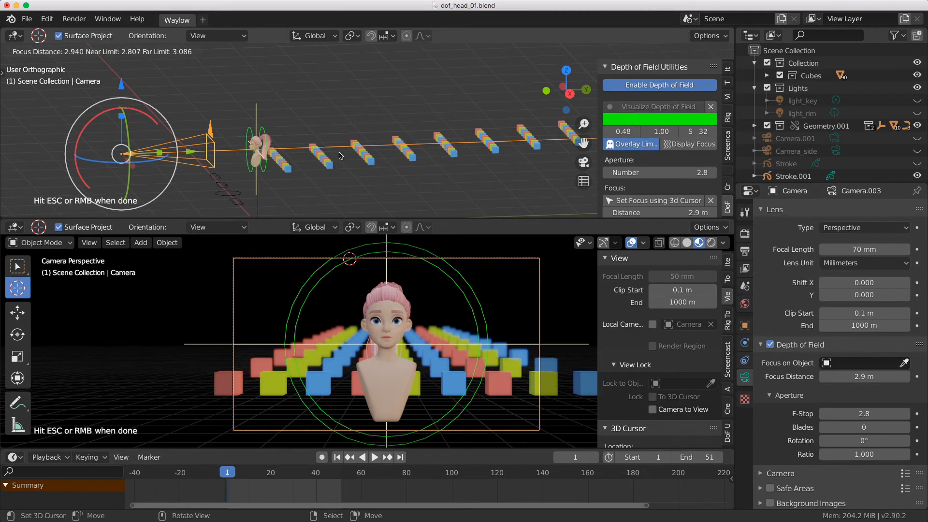
middle_drag(353, 145, 321, 152)
scroll(320, 149, up, 2)
shift+middle_drag(244, 147, 303, 140)
scroll(303, 140, up, 2)
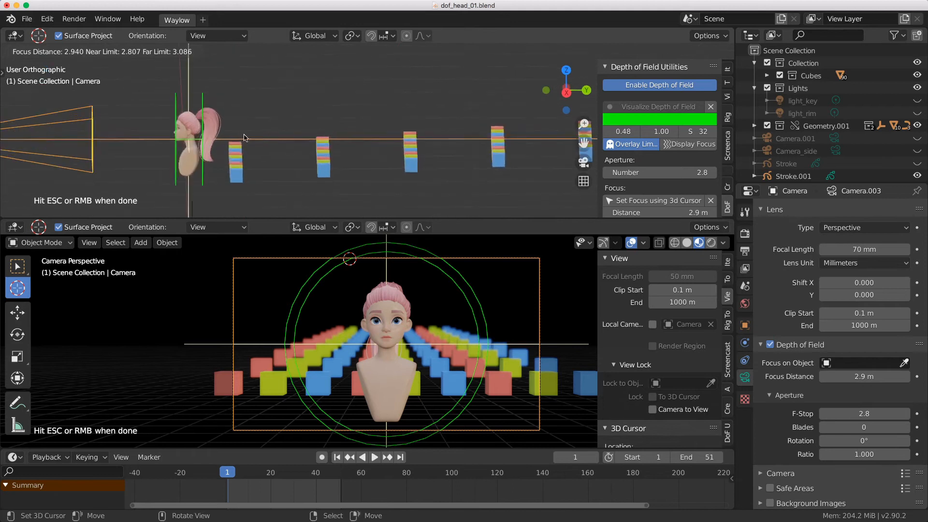
shift+middle_drag(187, 121, 269, 107)
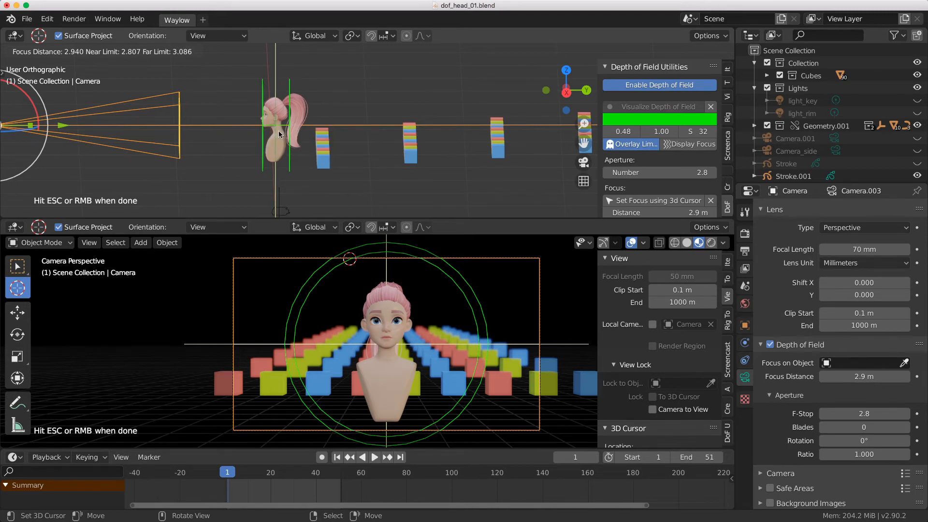
drag(863, 377, 885, 377)
key(Escape)
Lower the camera's F-Stop to 0.1 and set the aperture blades to 16.
drag(863, 414, 829, 414)
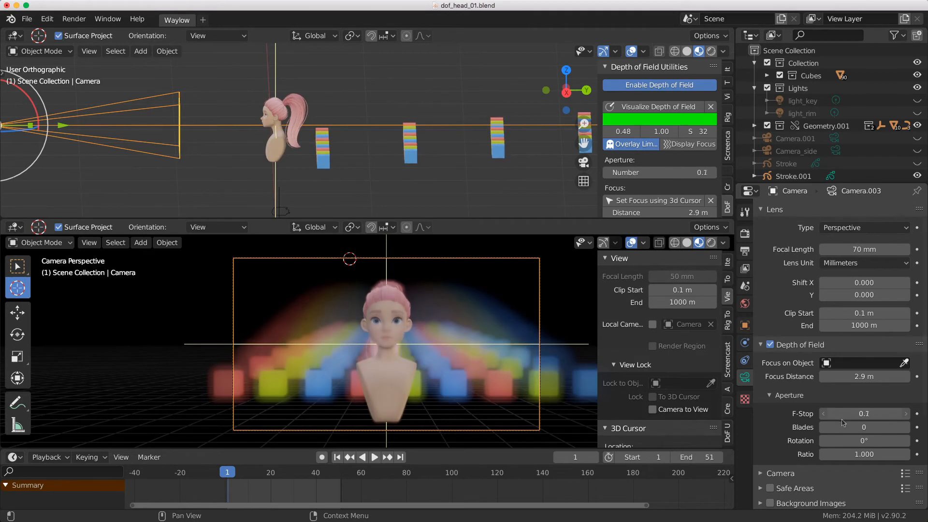
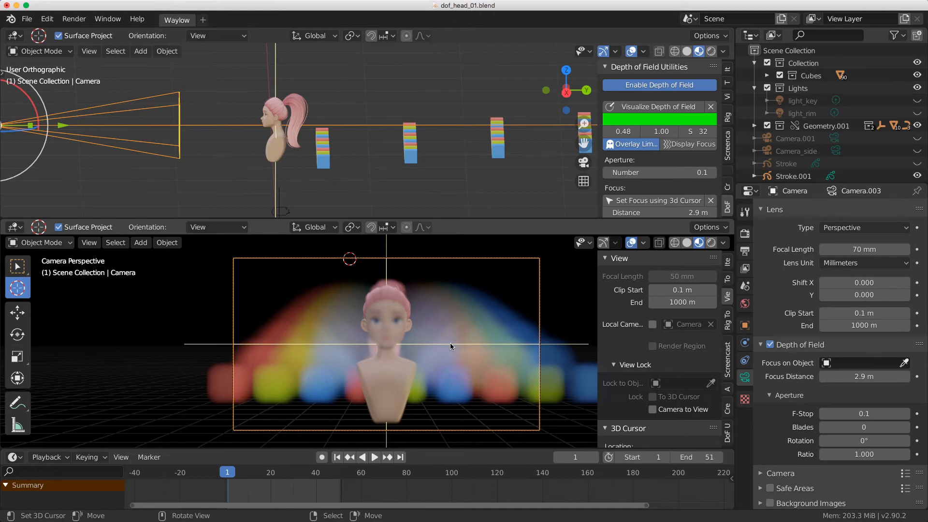
drag(864, 427, 906, 427)
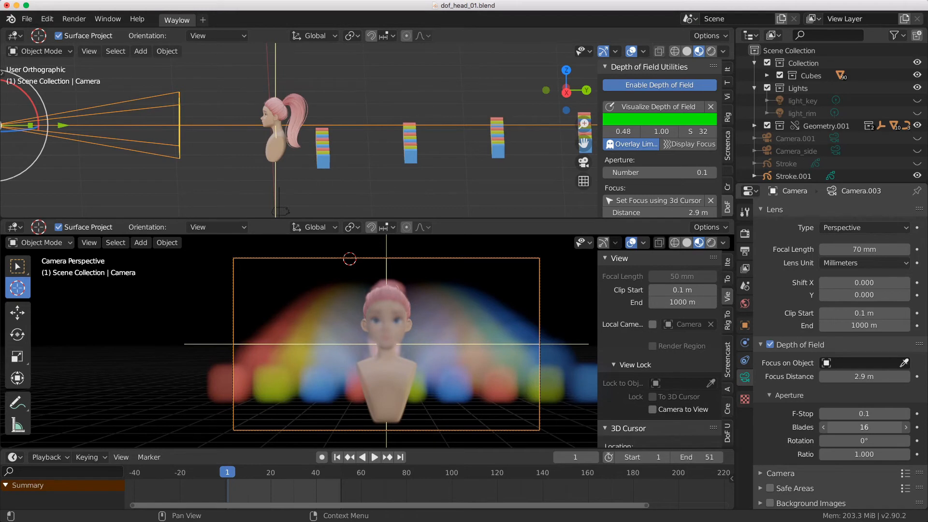
drag(903, 427, 894, 426)
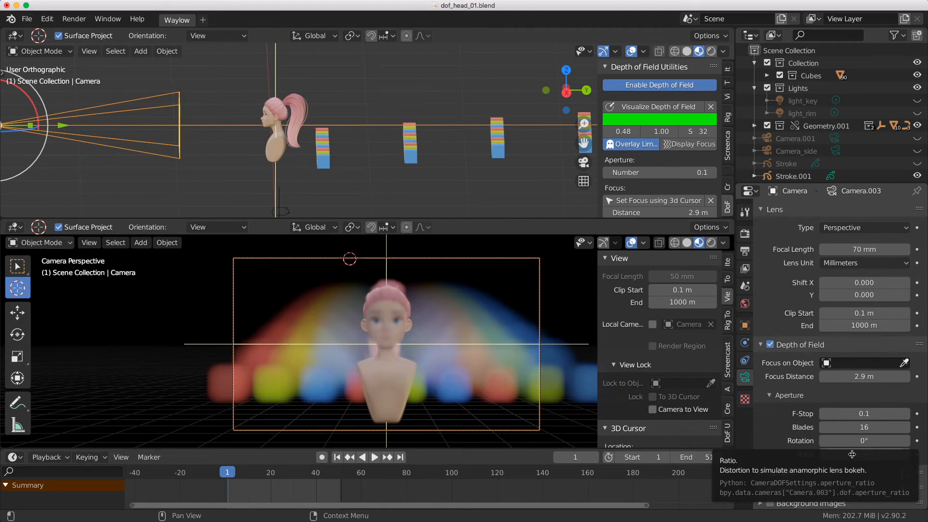
Reset the number of aperture blades to 0.
click(846, 426)
text(0)
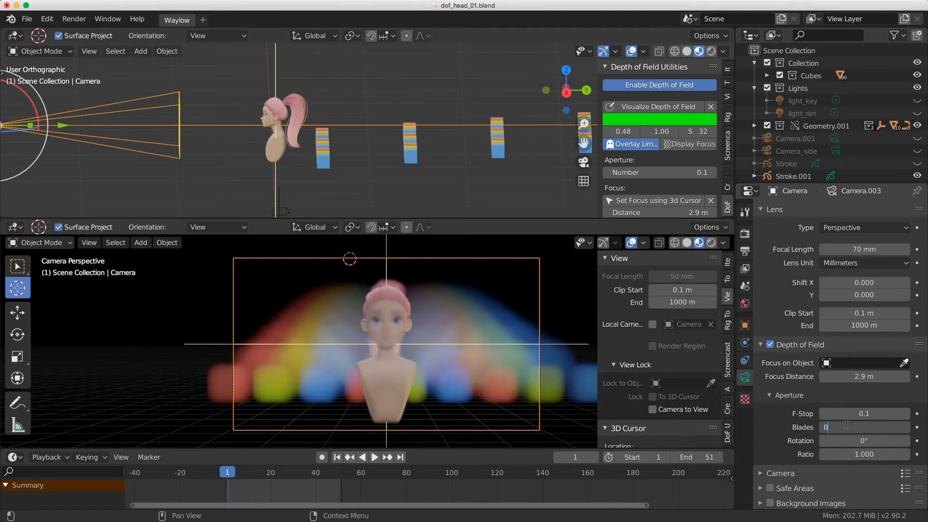
key(Return)
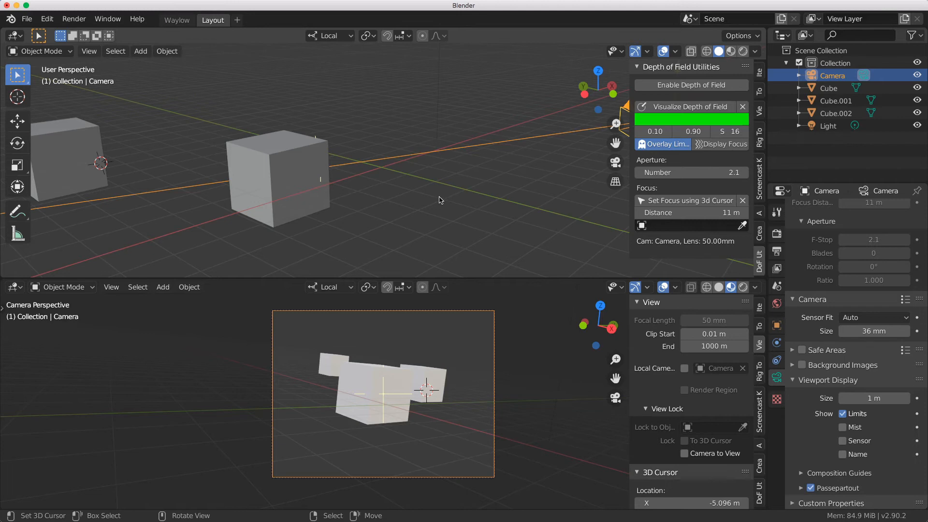
Try a sensor size of 22 mm on the camera in the cube scene and set it back to 36 mm.
click(904, 299)
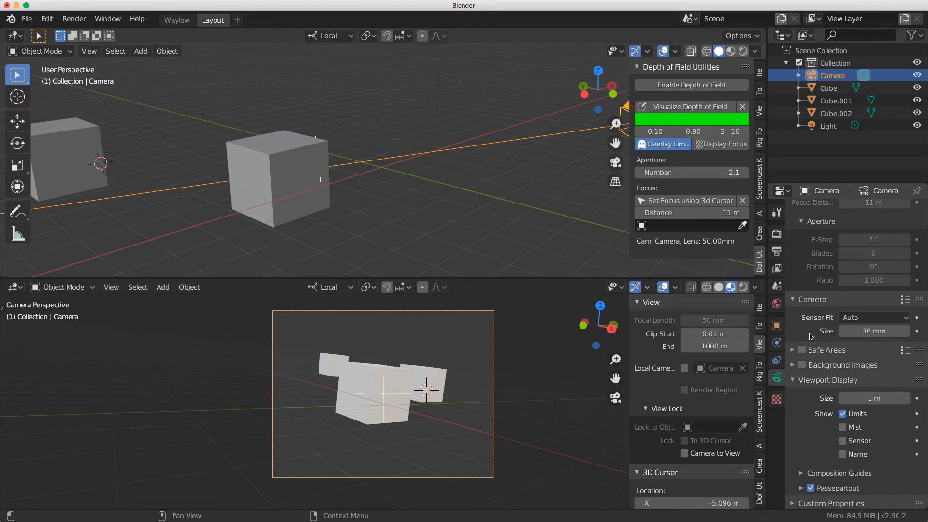
mouse_move(879, 332)
mouse_down()
mouse_move(844, 332)
mouse_move(870, 332)
mouse_up()
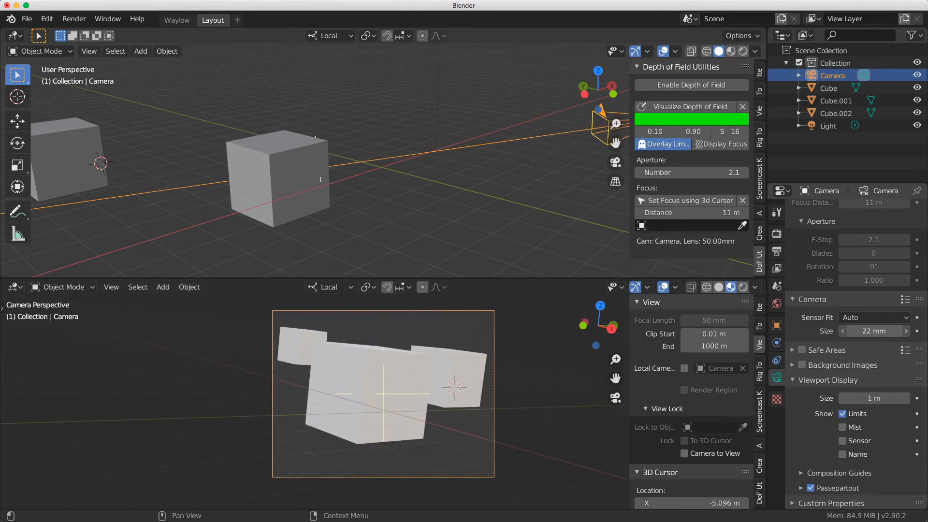
click(866, 331)
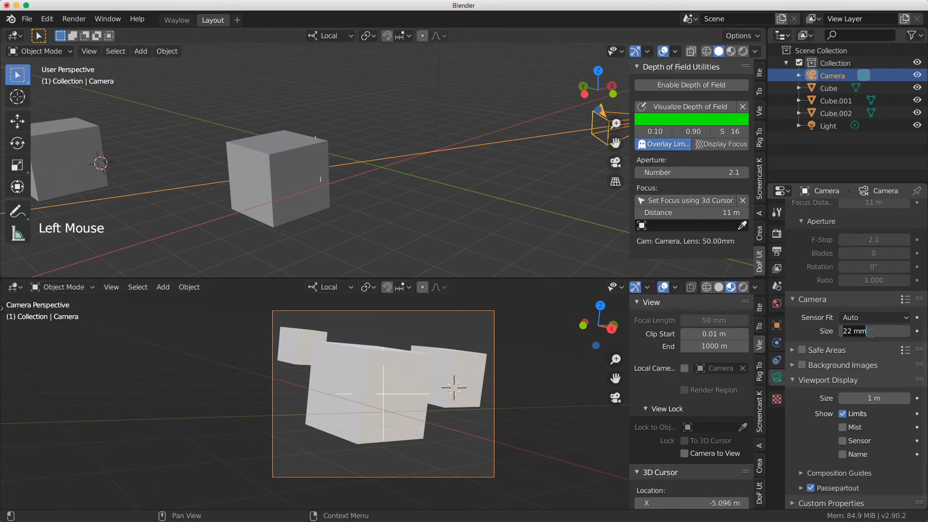
text(36)
key(Return)
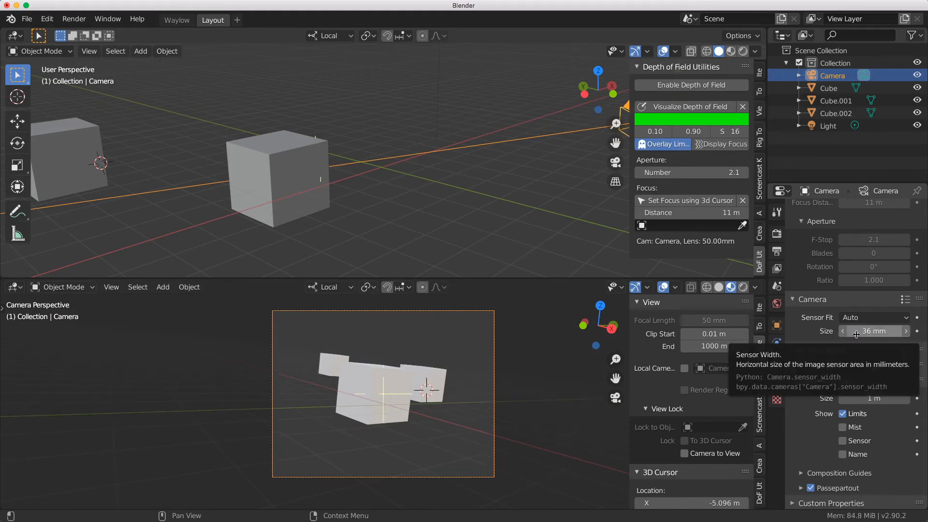
Expand the camera's Safe Areas settings and enable the safe area guides.
click(814, 350)
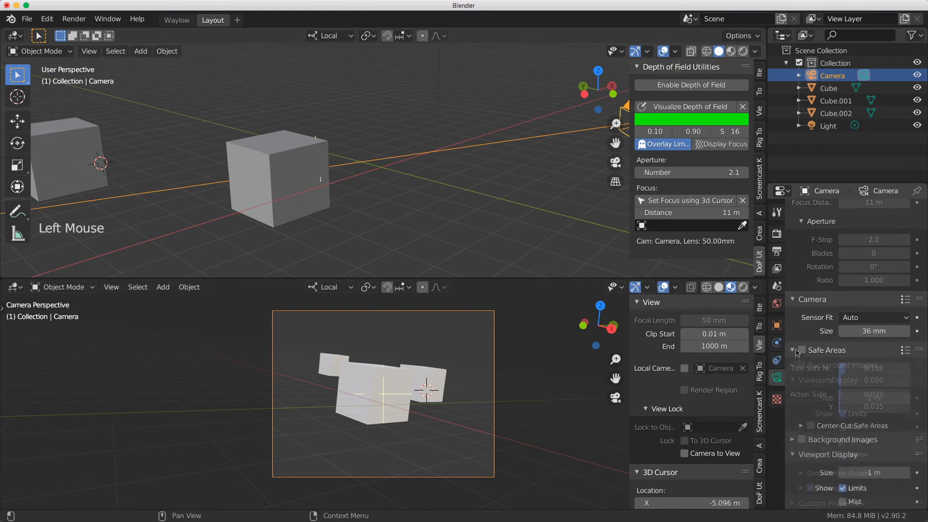
click(806, 354)
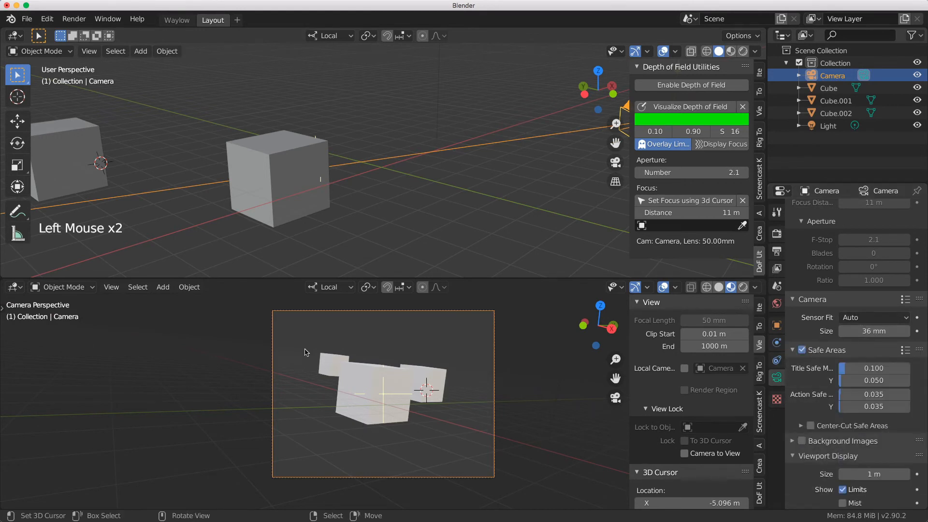
scroll(278, 337, up, 4)
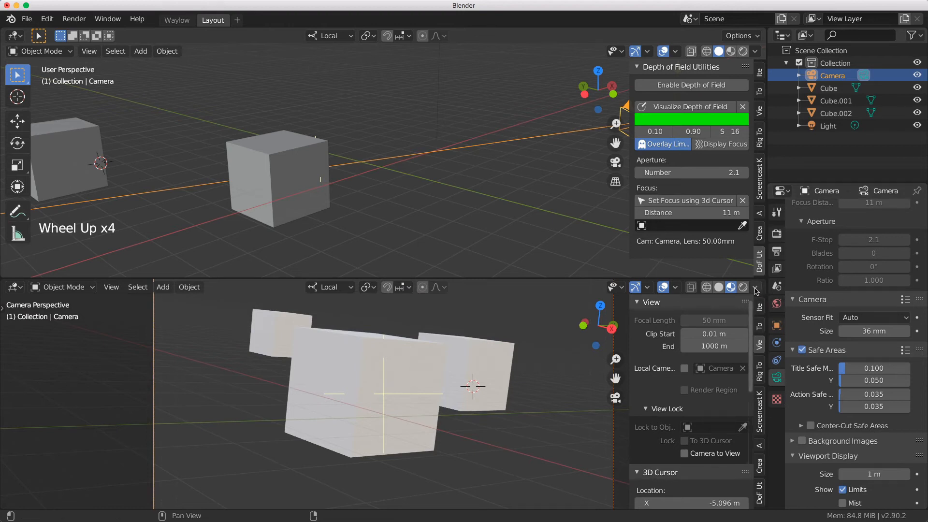
Switch the lower viewport to Solid shading and give it a white custom Viewport background.
click(718, 287)
click(755, 287)
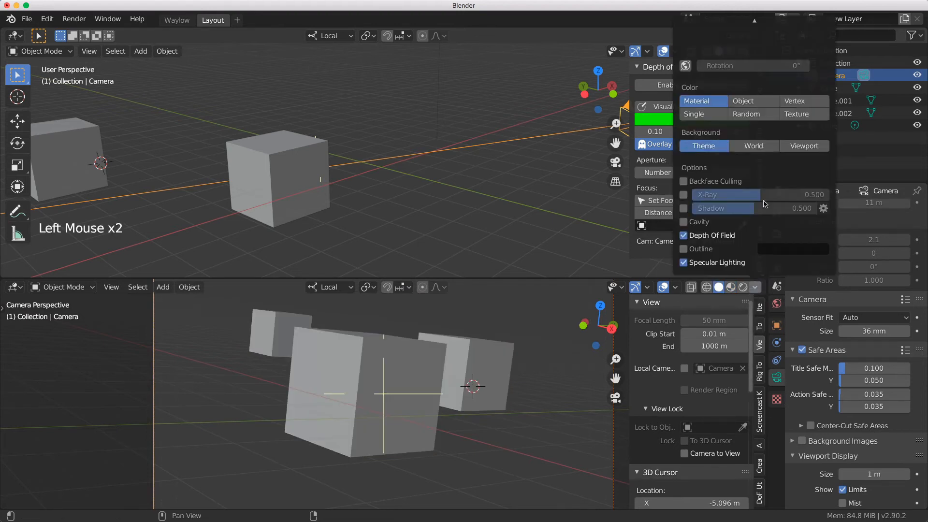
click(805, 145)
click(754, 146)
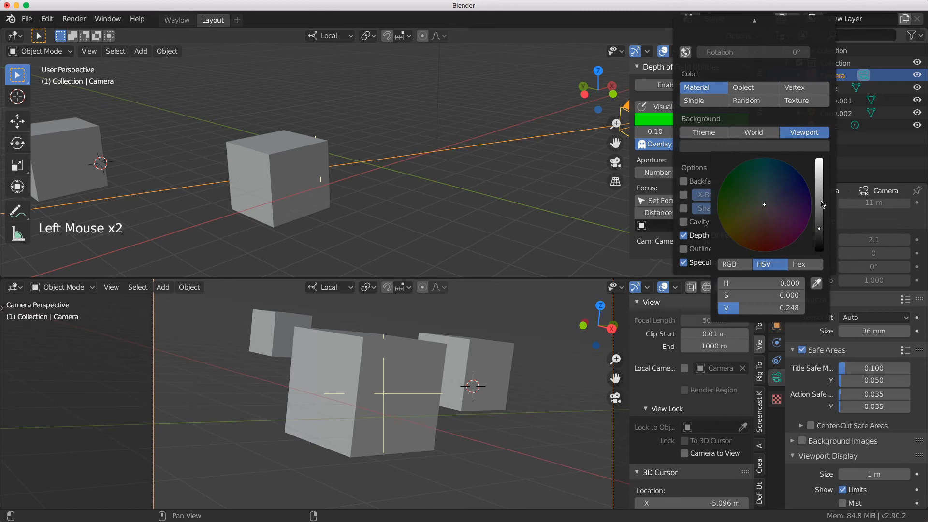
drag(820, 201, 819, 160)
scroll(272, 356, down, 4)
scroll(274, 347, up, 1)
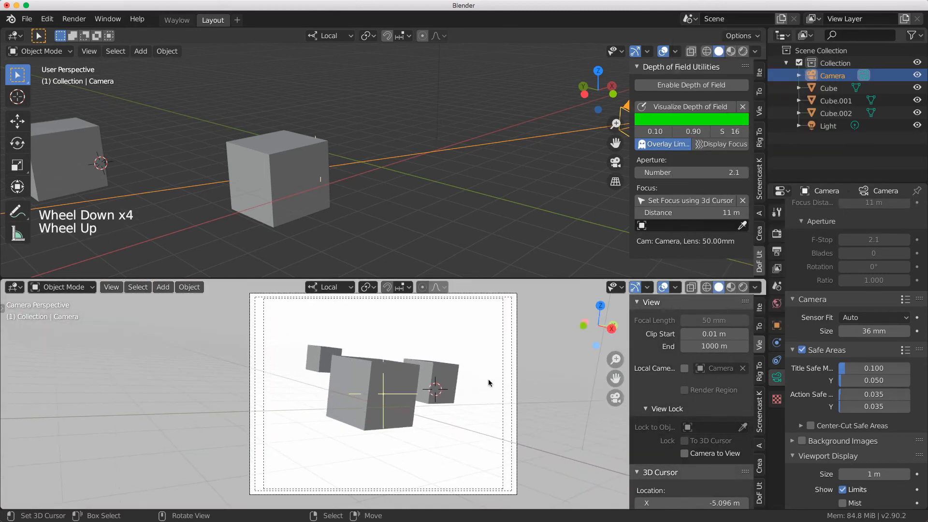
Increase the title safe margins to 0.180 in X and 0.297 in Y.
mouse_move(870, 369)
mouse_down()
mouse_move(843, 368)
mouse_move(858, 380)
mouse_up()
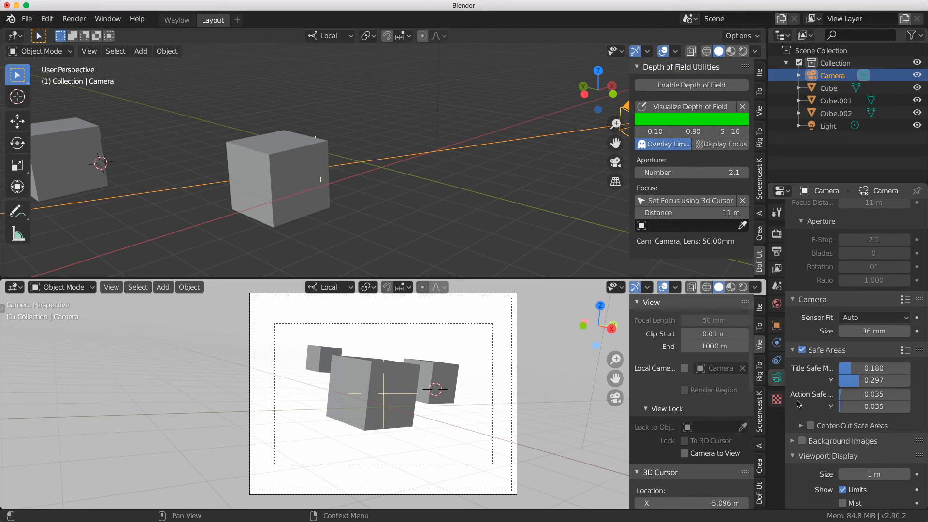
scroll(800, 403, down, 1)
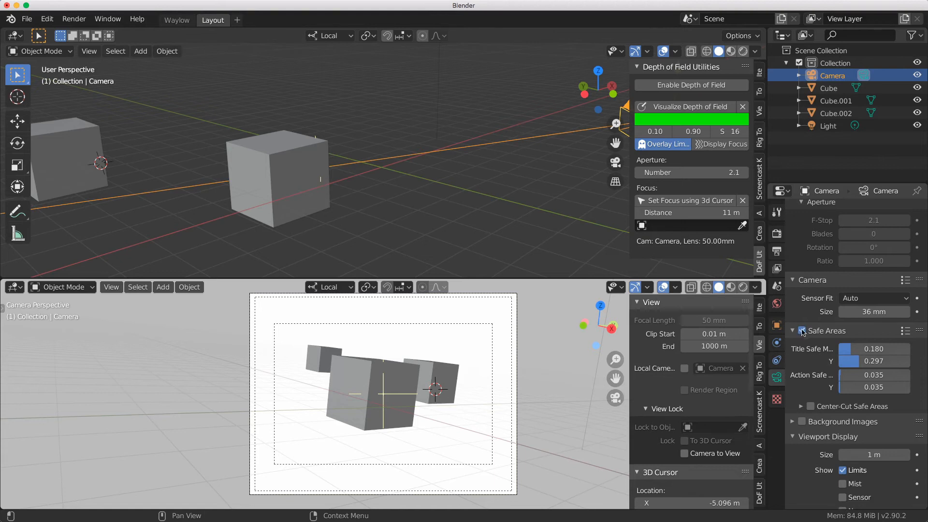
Enable and expand Center-Cut Safe Areas for the camera, and turn its safe area guides off.
click(811, 407)
click(802, 406)
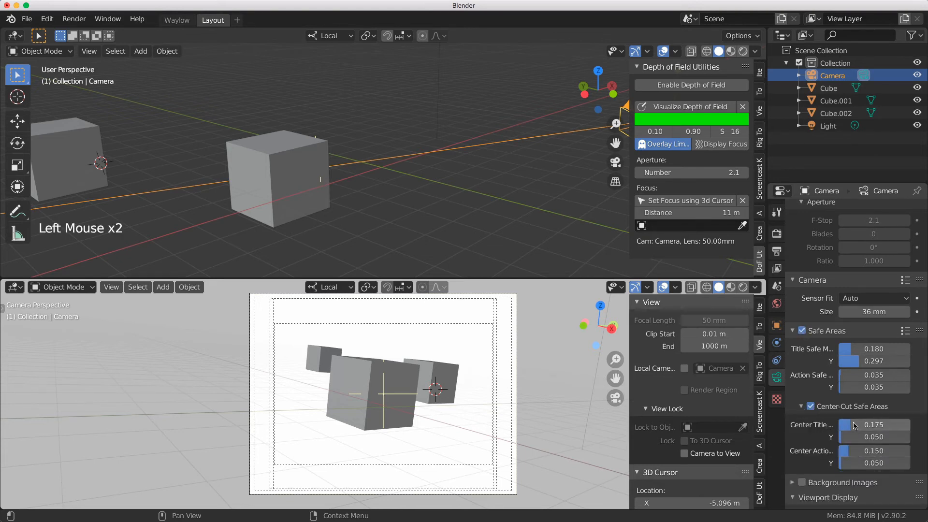
click(802, 331)
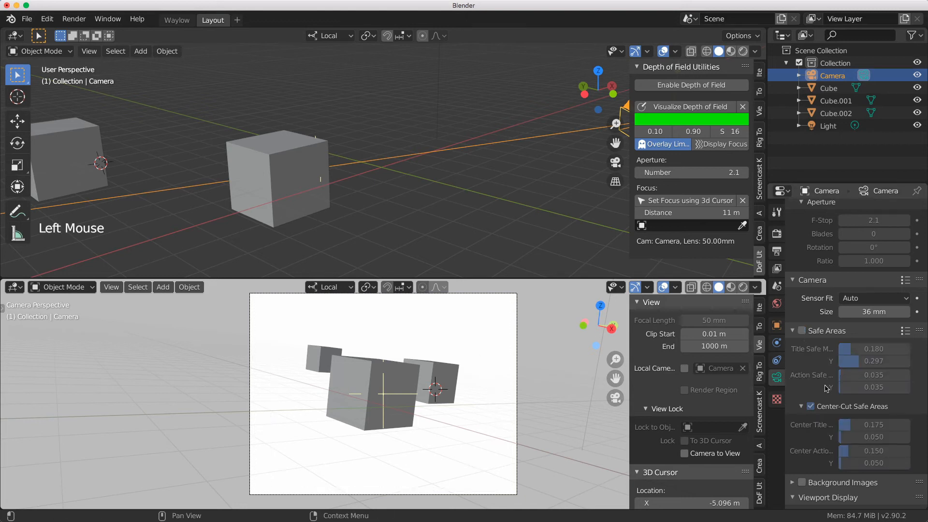
scroll(851, 386, down, 4)
click(564, 406)
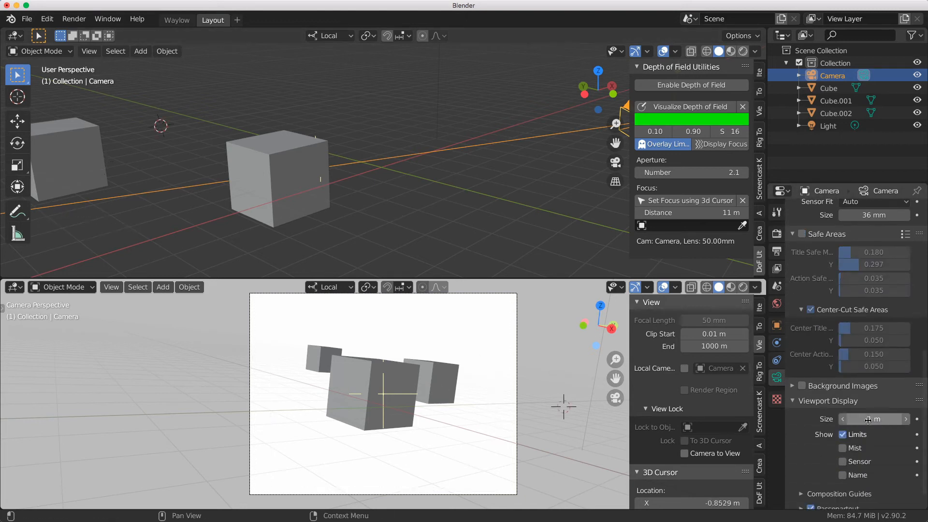
Try a different Viewport Display size for the camera and cancel the change.
scroll(863, 415, down, 4)
scroll(530, 384, down, 1)
scroll(367, 215, down, 5)
shift+middle_drag(399, 188, 372, 194)
drag(870, 397, 921, 396)
key(Escape)
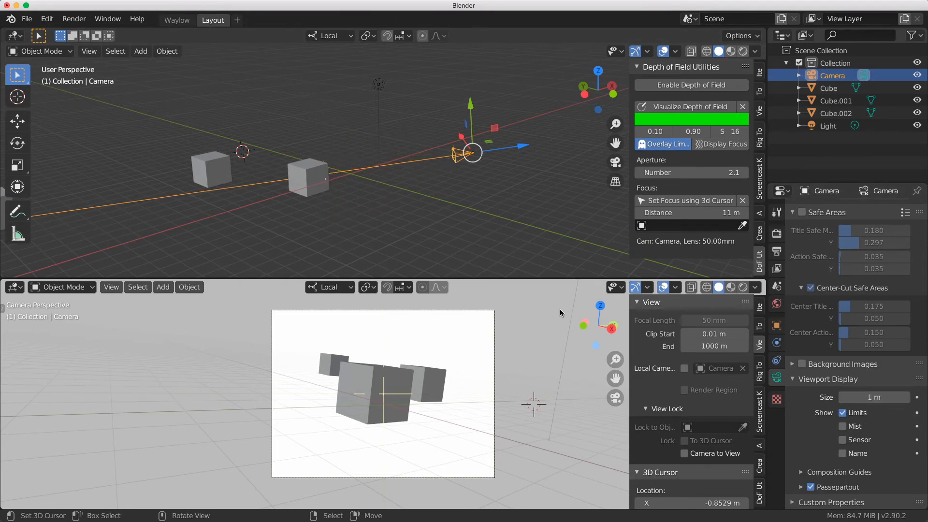
Toggle the camera's Limits display off and on, and show its Mist range briefly before hiding it again.
click(843, 413)
click(844, 413)
click(843, 427)
scroll(400, 163, down, 5)
scroll(328, 184, down, 10)
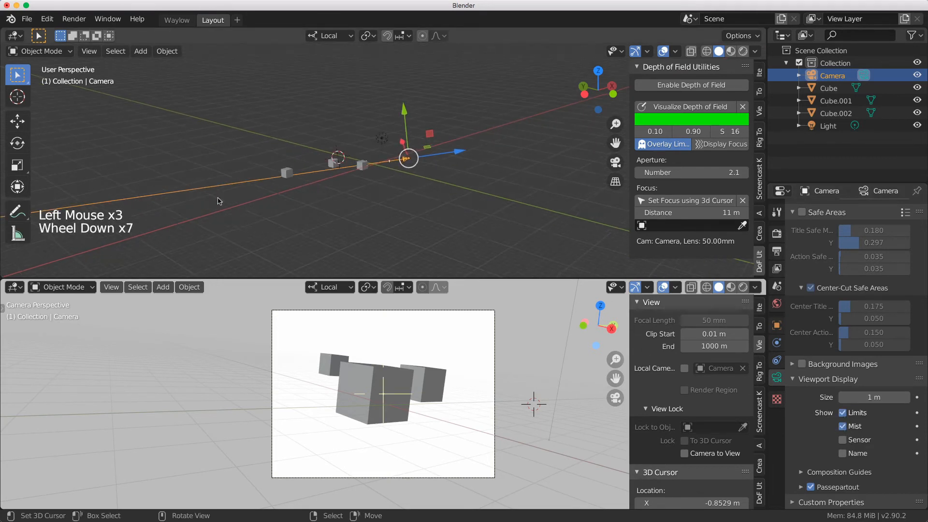
scroll(103, 207, up, 13)
click(842, 426)
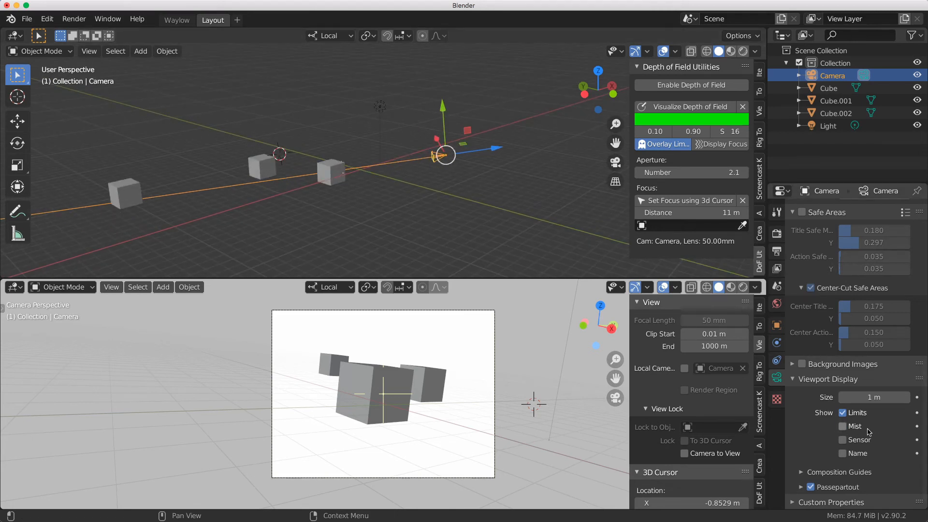
Show the camera's Sensor display, examine the frame in the camera view, and hide the sensor again.
click(843, 439)
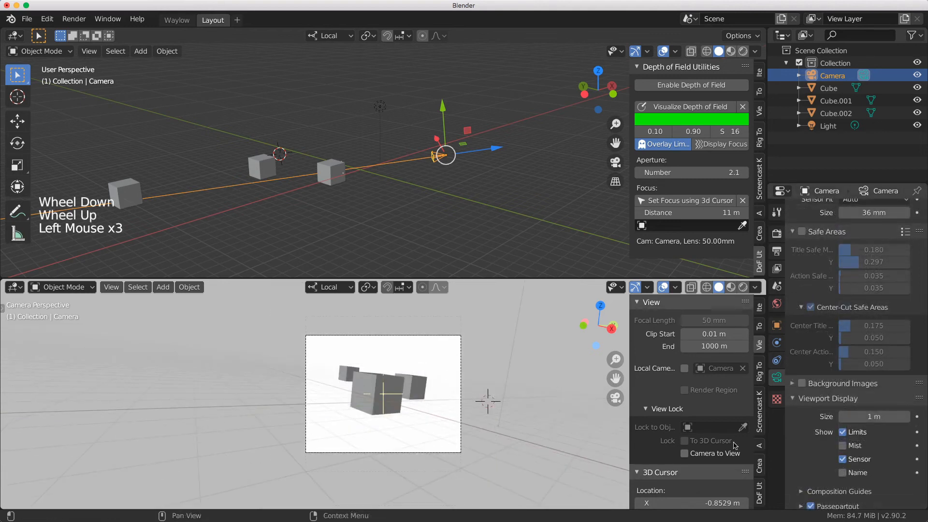
scroll(319, 340, up, 3)
shift+middle_drag(268, 412, 279, 360)
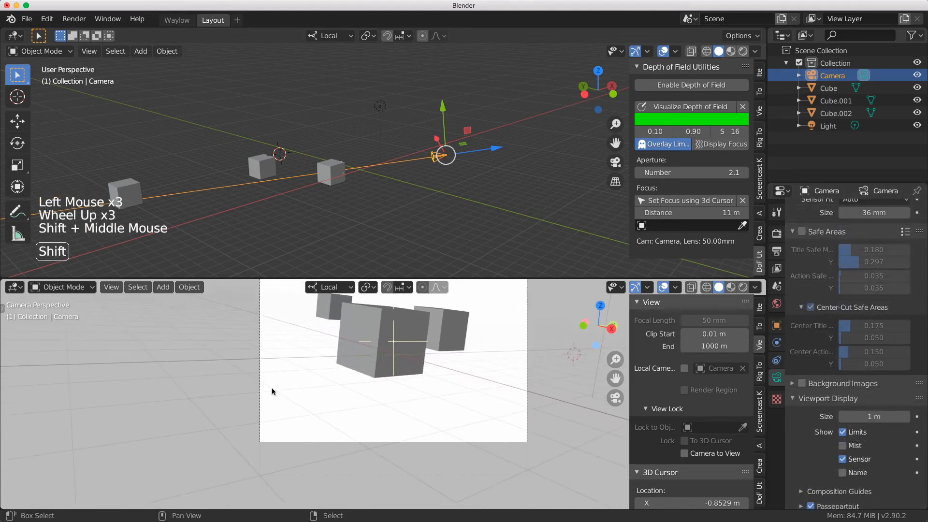
scroll(480, 464, down, 3)
shift+middle_drag(479, 450, 484, 478)
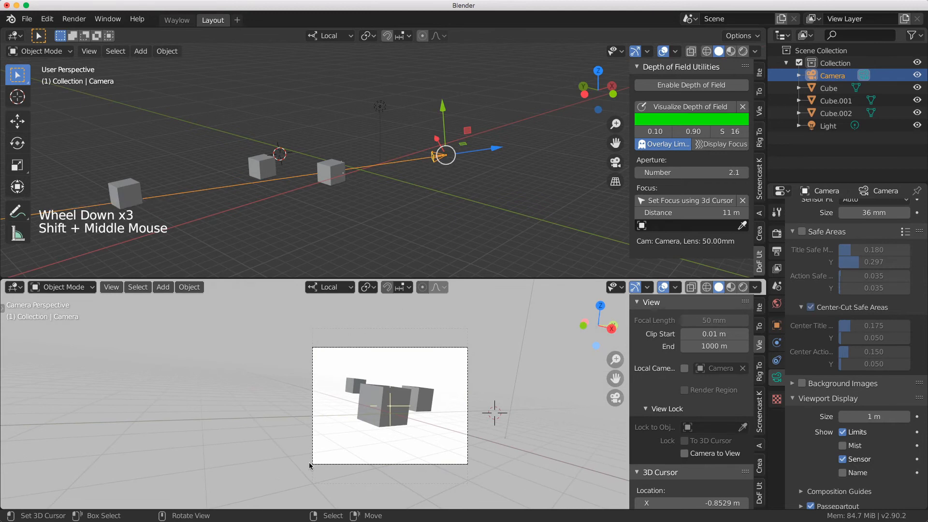
click(843, 460)
Try the Name display option on the camera and check the label below the camera frame.
click(842, 473)
scroll(313, 482, up, 1)
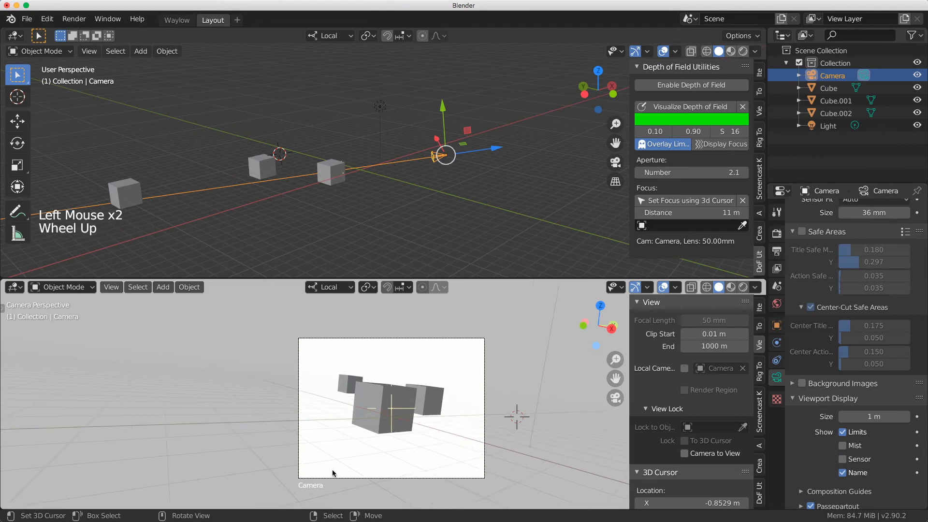
shift+middle_drag(369, 459, 364, 425)
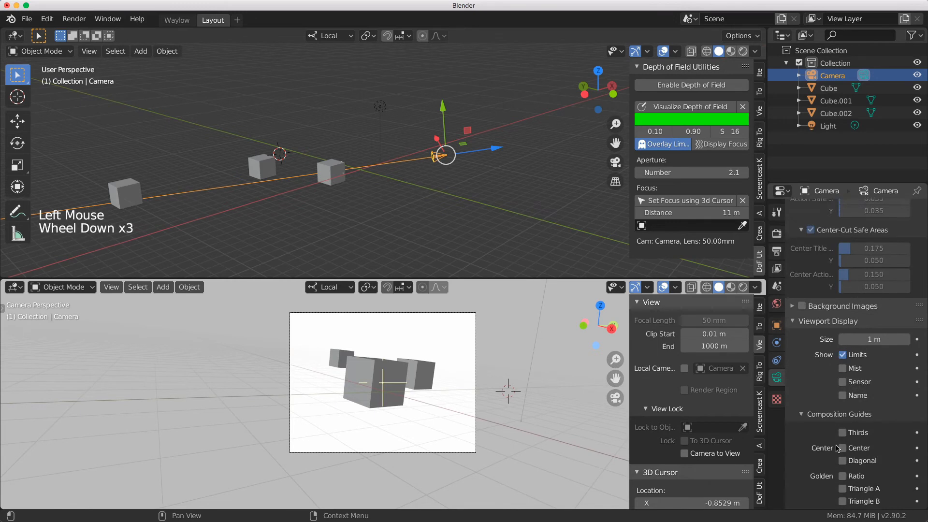
Try the Thirds composition guide in the camera view.
scroll(838, 448, down, 1)
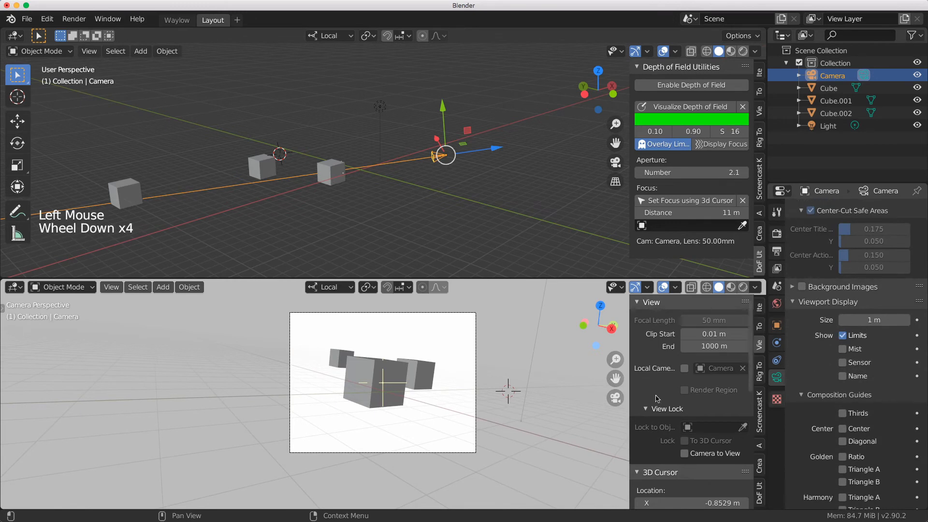
scroll(447, 404, up, 2)
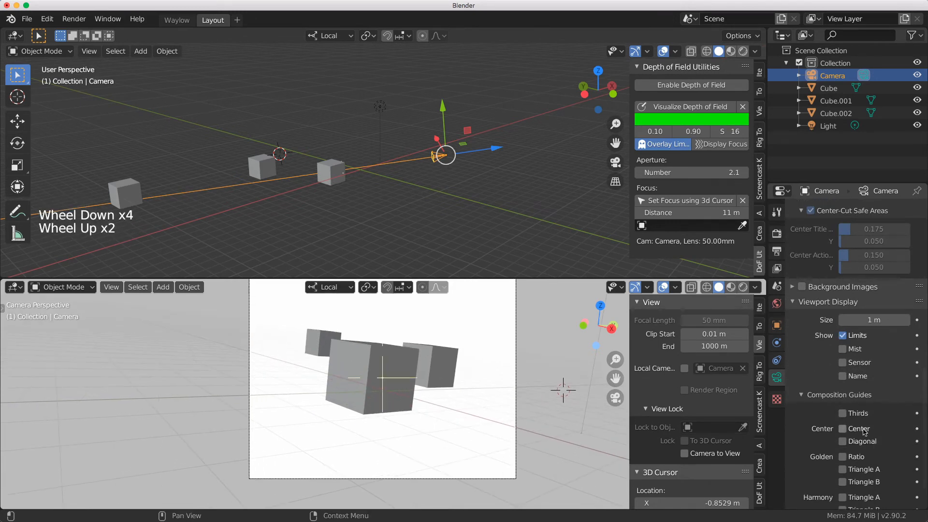
scroll(860, 424, down, 1)
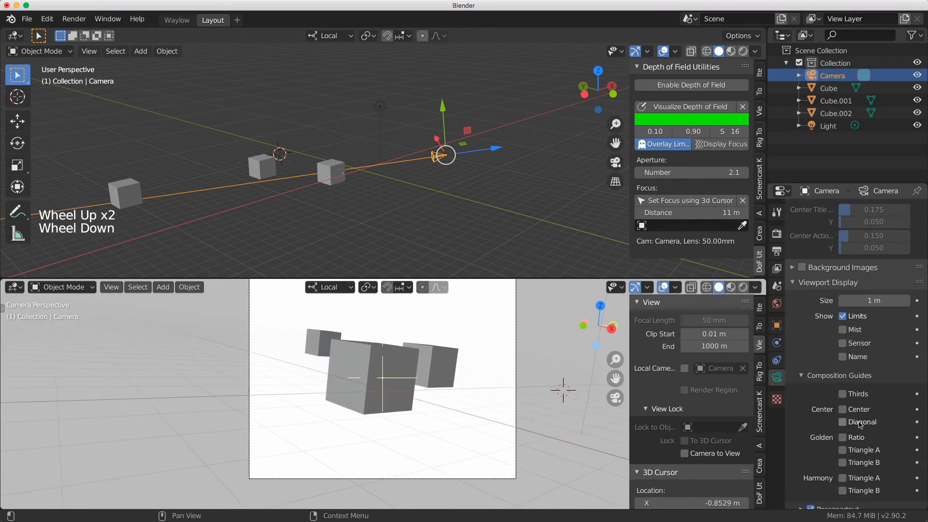
click(843, 395)
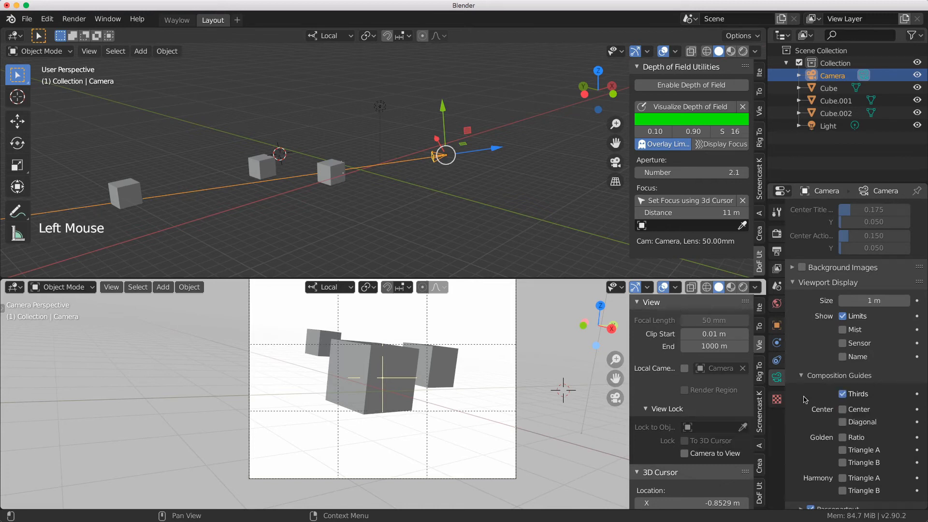
Turn the camera's Passepartout off to compare the area outside the frame, and turn it back on.
scroll(361, 331, down, 1)
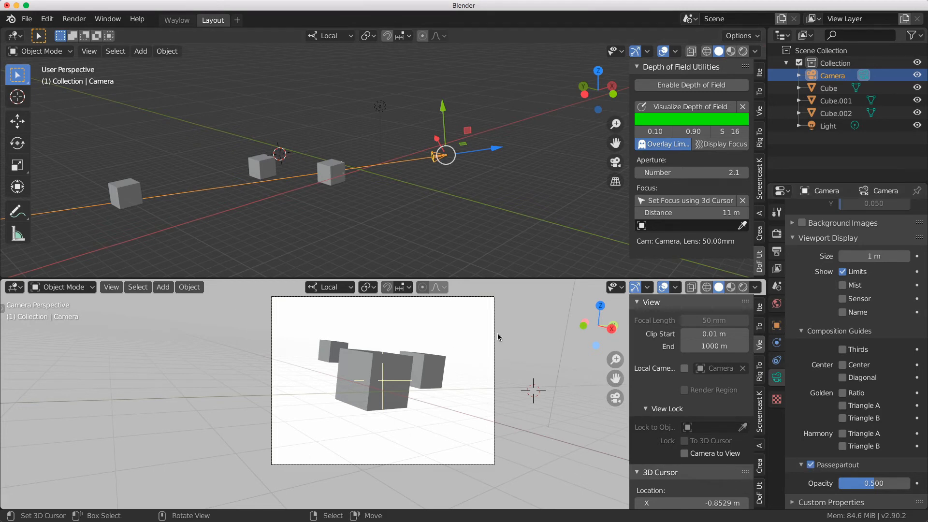
click(811, 465)
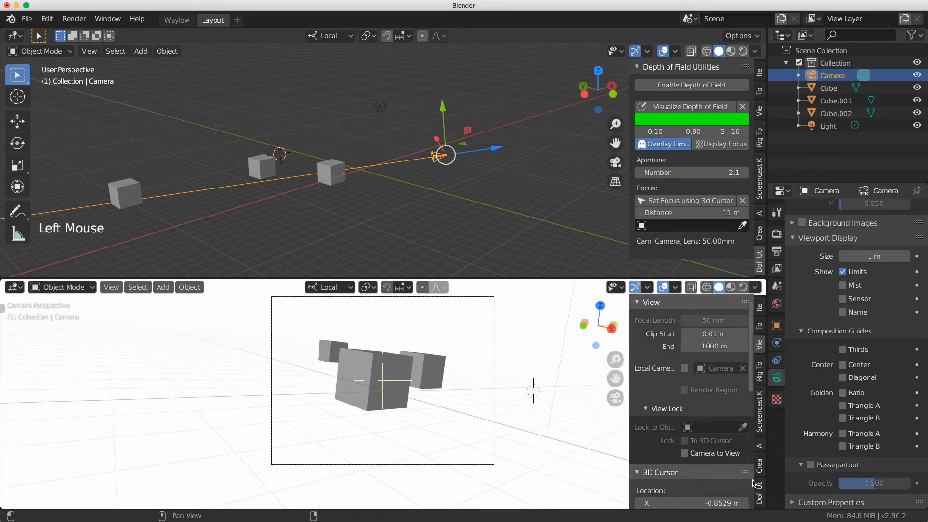
click(812, 464)
Try a Passepartout opacity of 1.000 and set it back to 0.5.
mouse_move(874, 482)
mouse_down()
mouse_move(852, 482)
mouse_move(910, 482)
mouse_move(864, 482)
mouse_move(891, 482)
mouse_move(874, 482)
mouse_up()
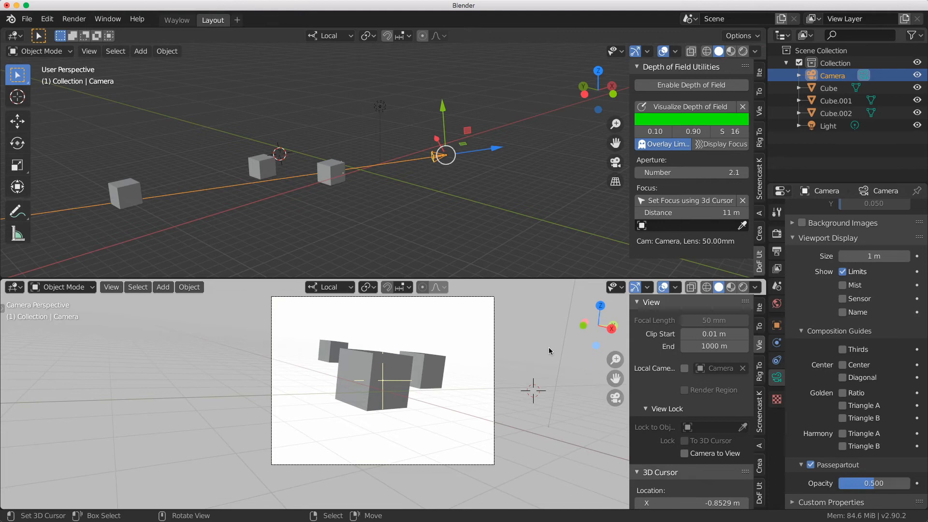
drag(876, 483, 908, 484)
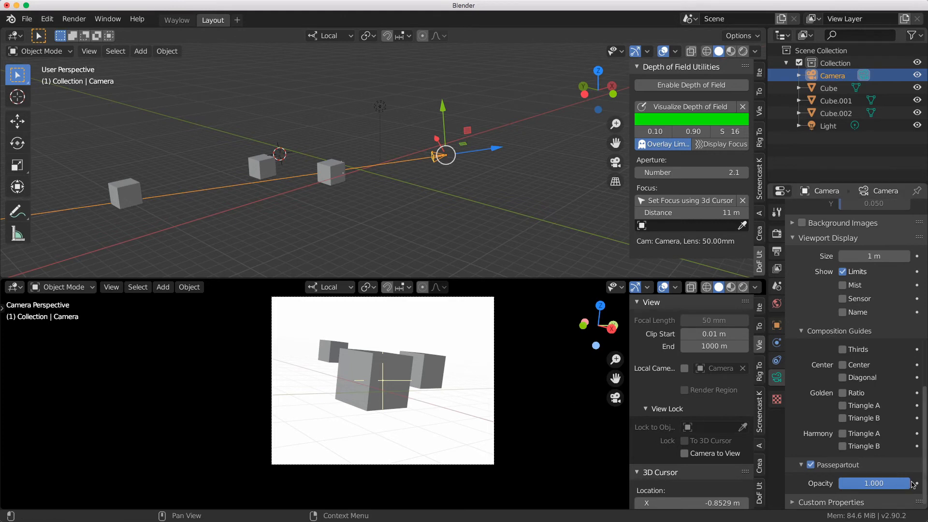
click(873, 484)
key(BackSpace)
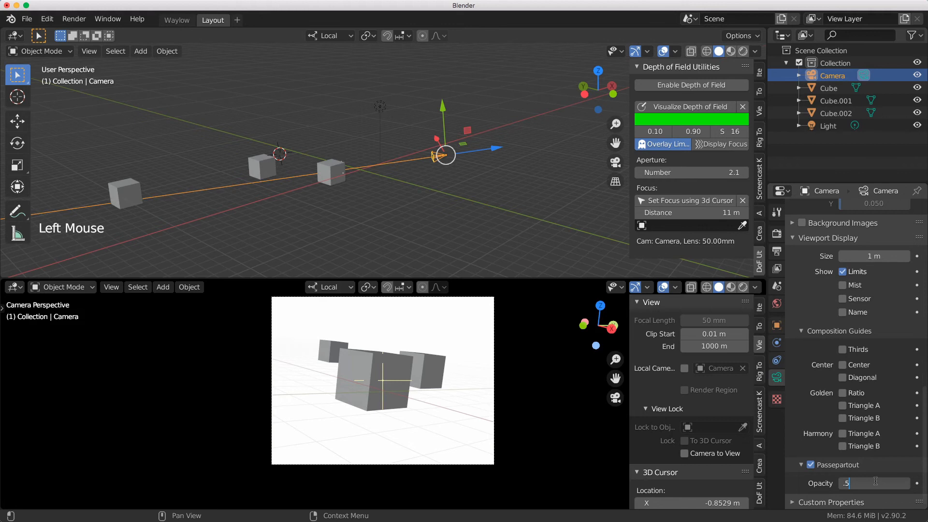
text(.5)
key(Return)
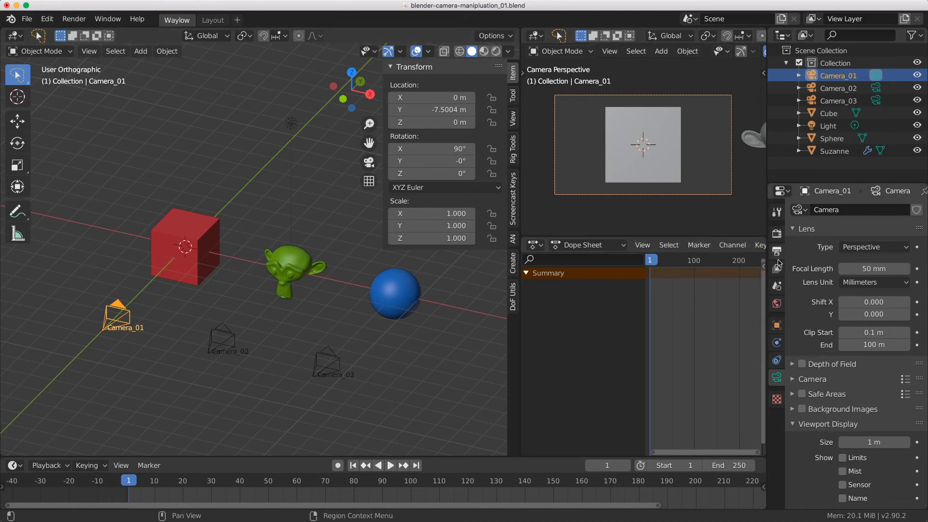
Set the active scene camera to Camera_03 in the scene with the cube, monkey head and sphere.
click(777, 288)
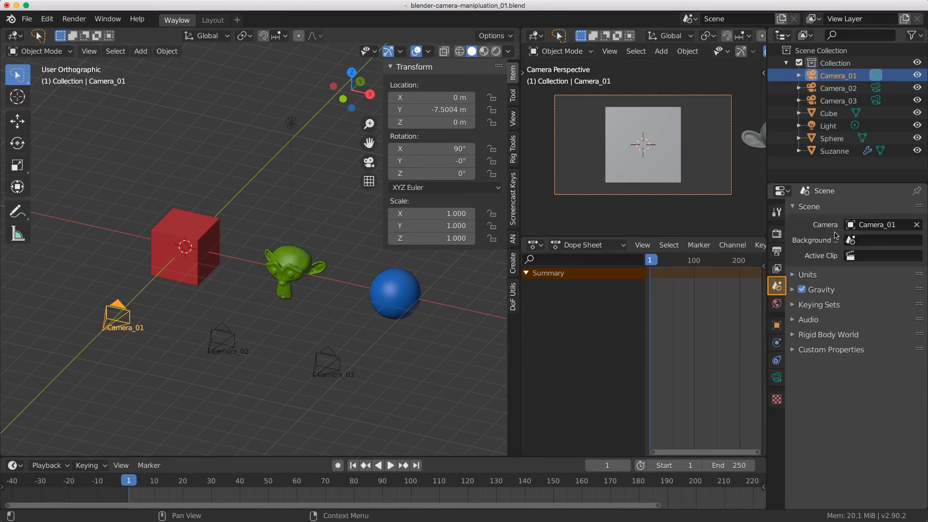
click(873, 226)
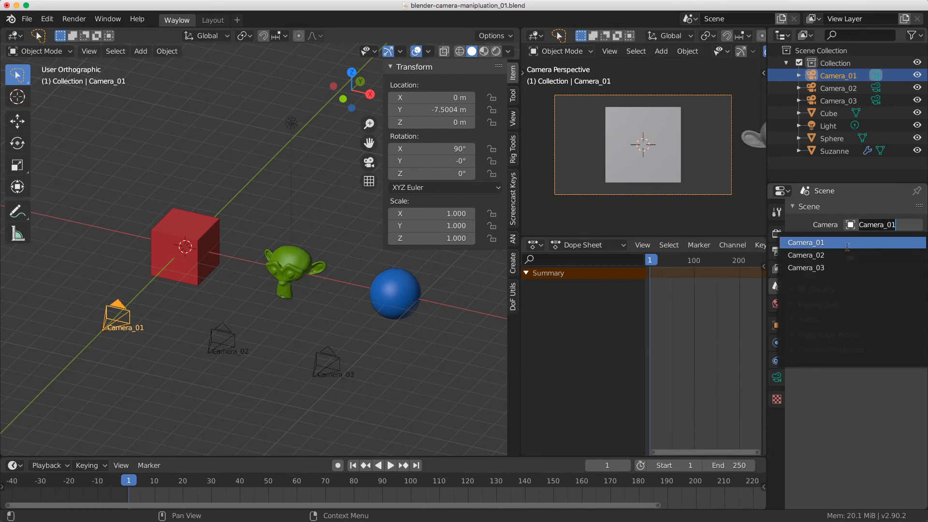
click(850, 267)
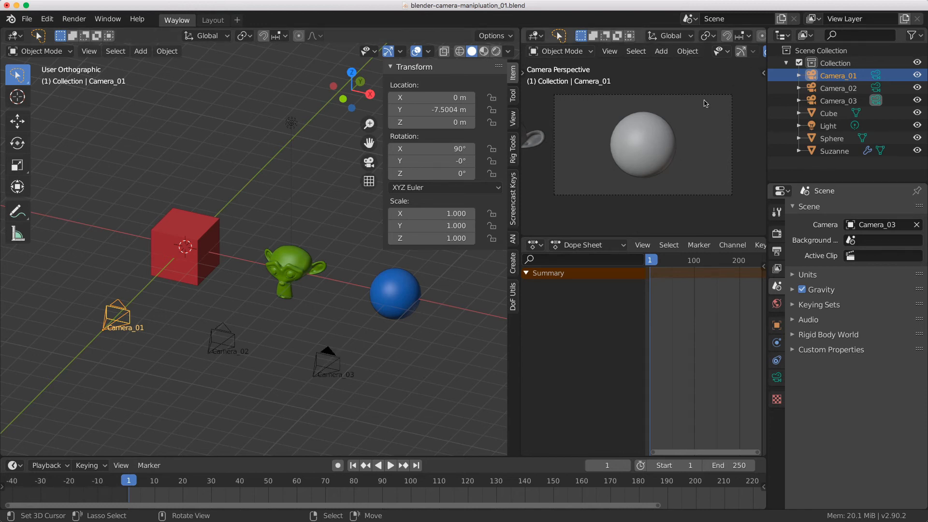
Set the Solid shading color of the small camera viewport to Object.
scroll(711, 51, down, 4)
click(758, 54)
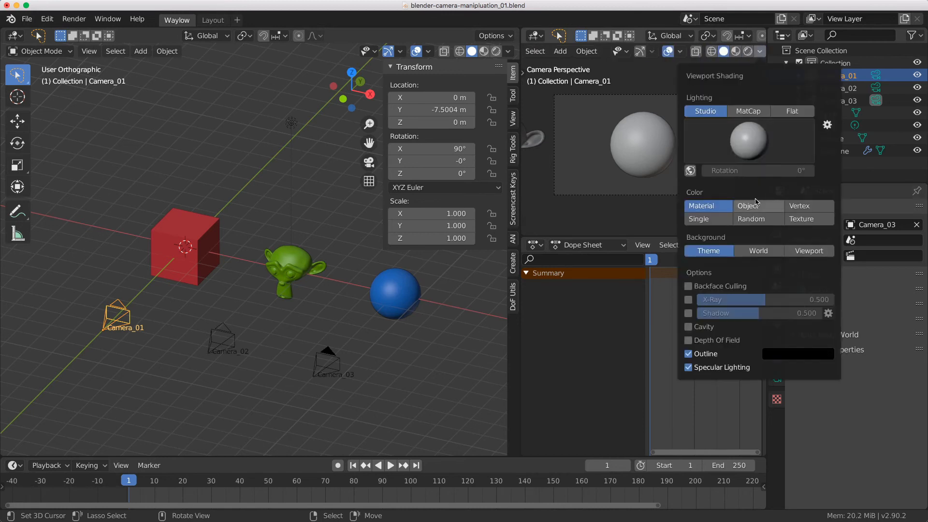
click(757, 202)
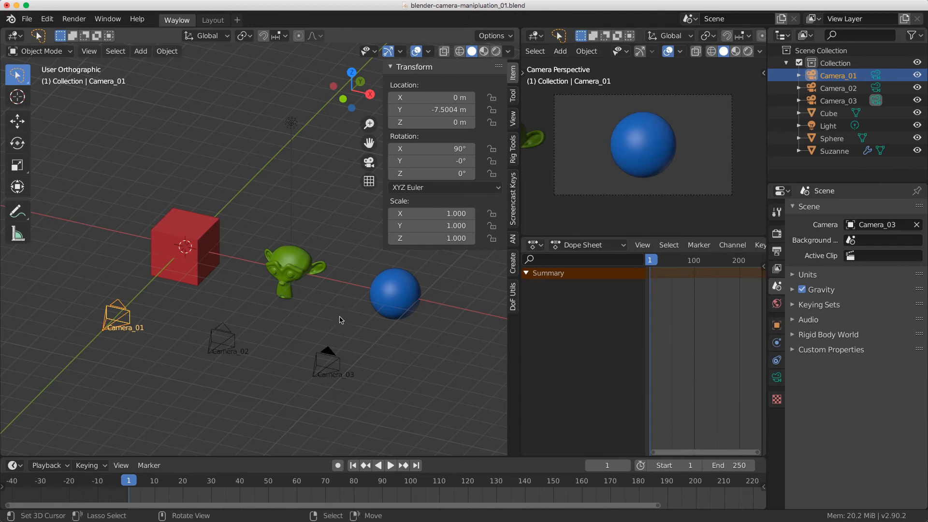
Make Camera_02 the active scene camera and leave the camera view in the large viewport.
click(216, 345)
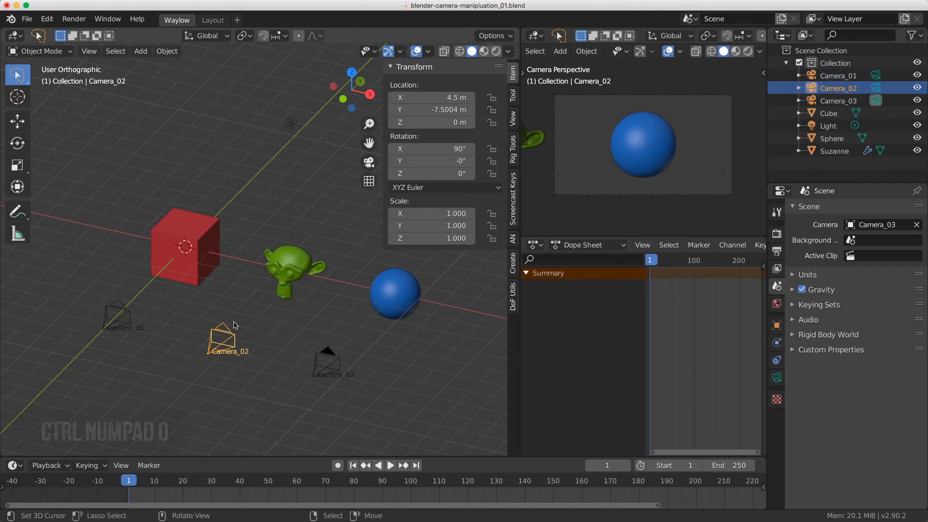
key(ctrl+KP_0)
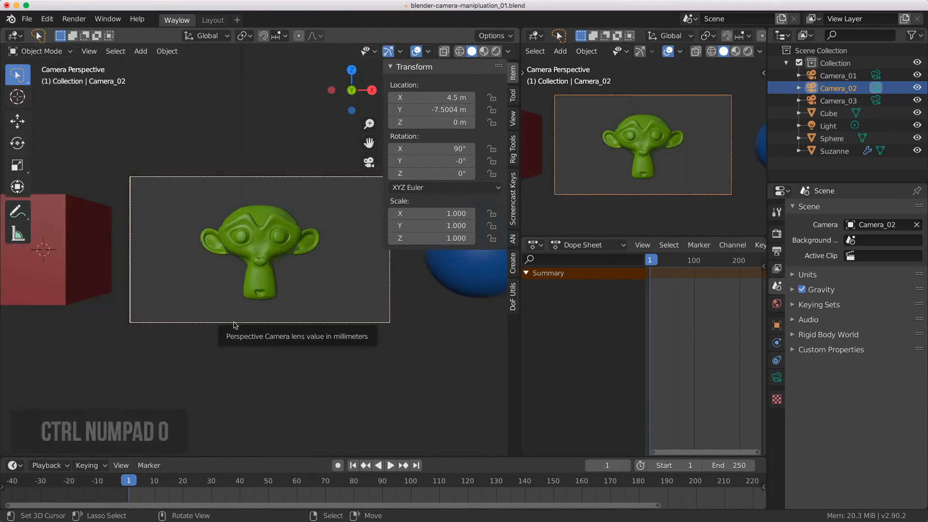
key(KP_0)
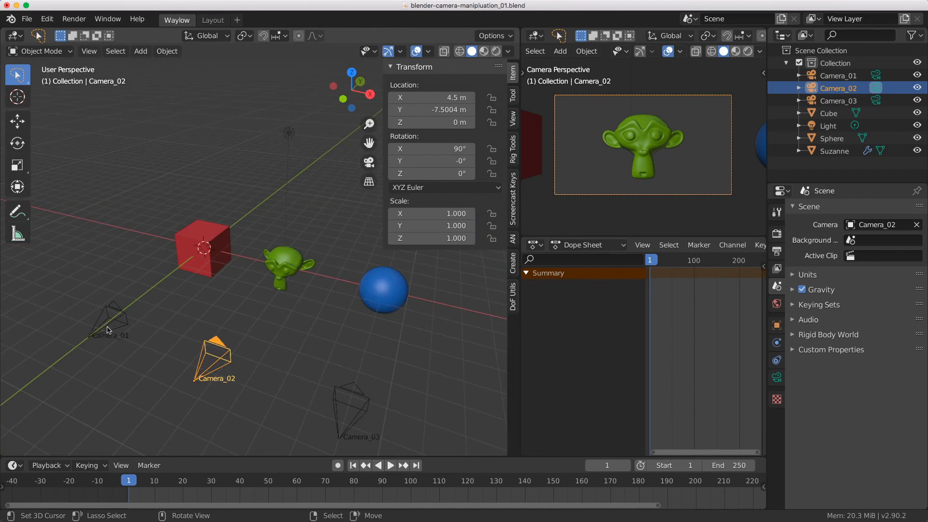
Set Camera_01 as the active scene camera and return the large viewport to the perspective view.
click(107, 330)
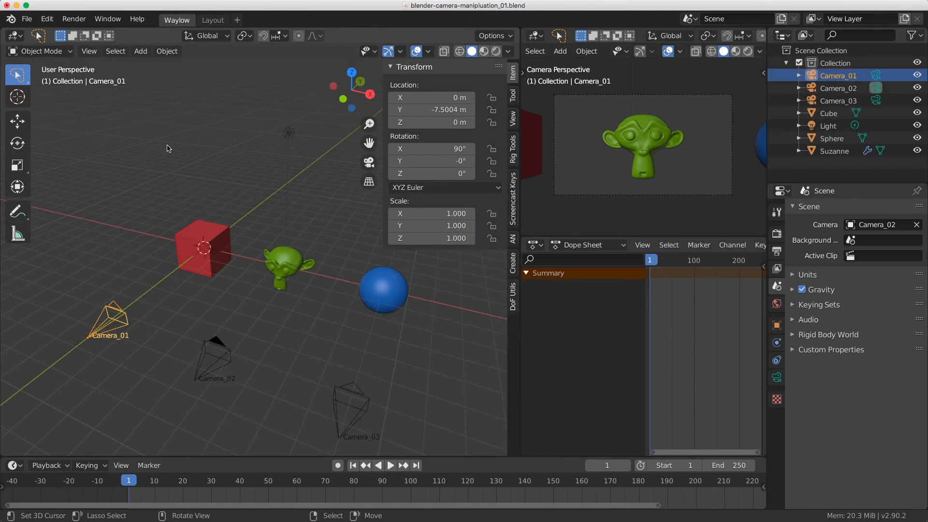
click(89, 51)
mouse_move(112, 177)
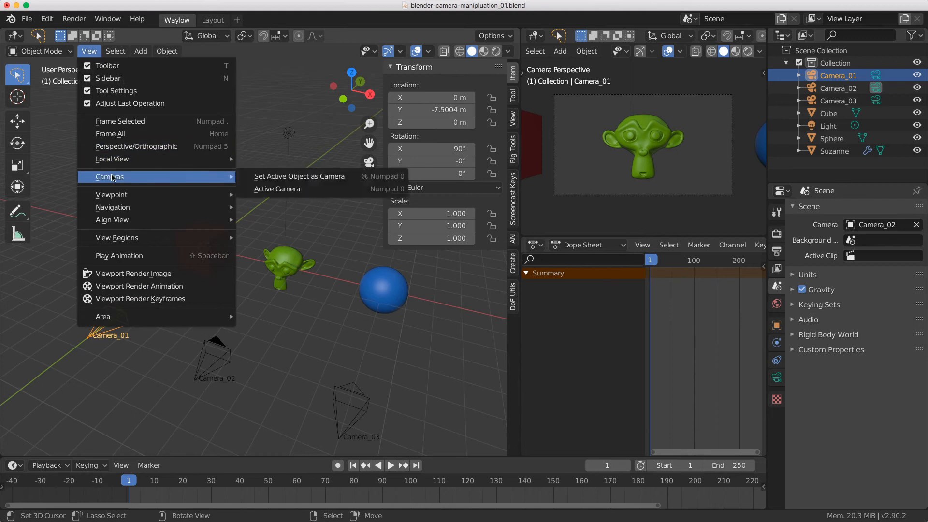
click(270, 180)
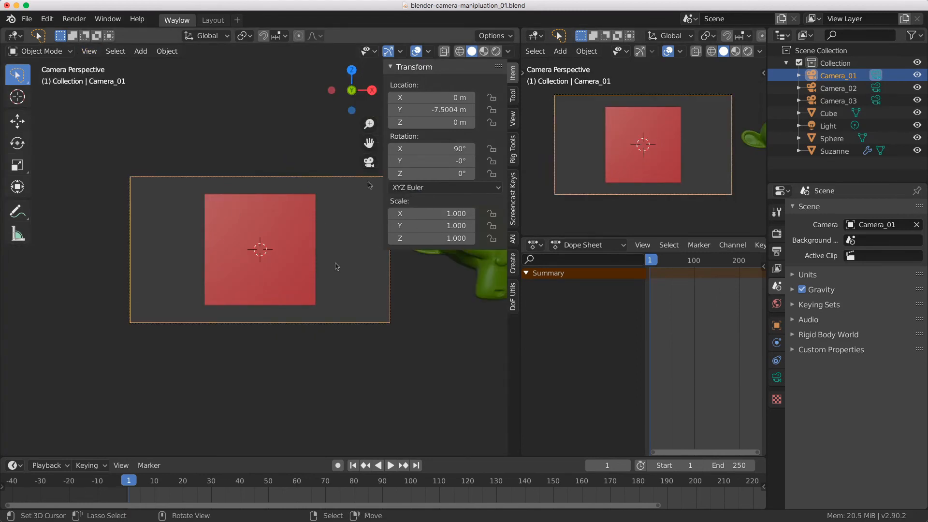
click(370, 163)
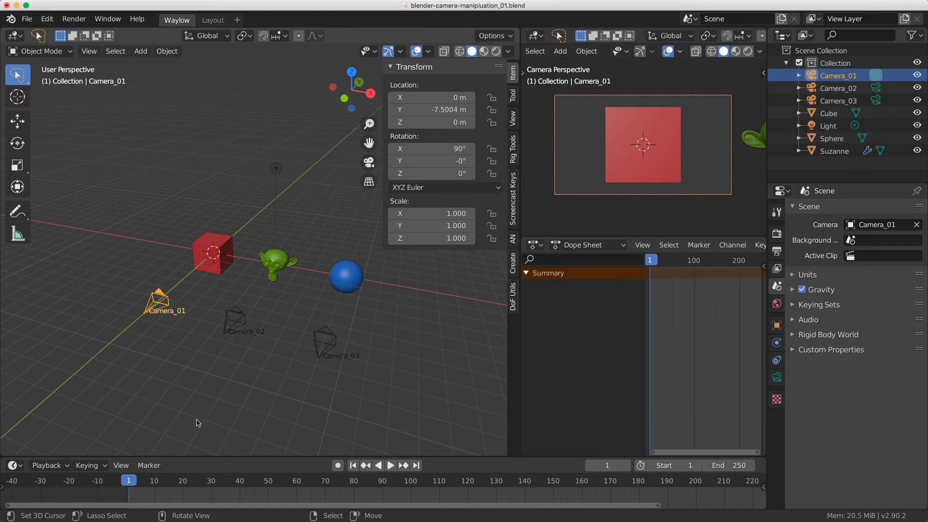
Bind Camera_01 to a timeline marker at frame 1.
click(155, 468)
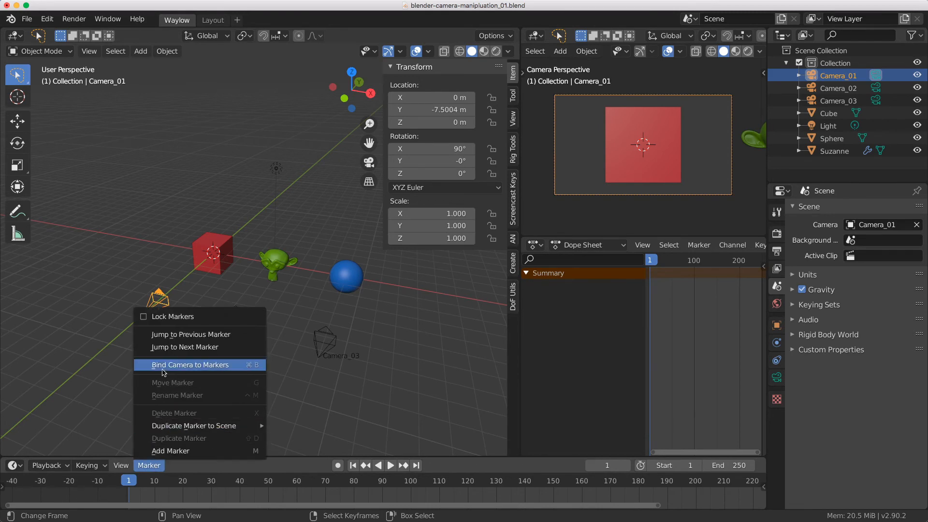
click(207, 366)
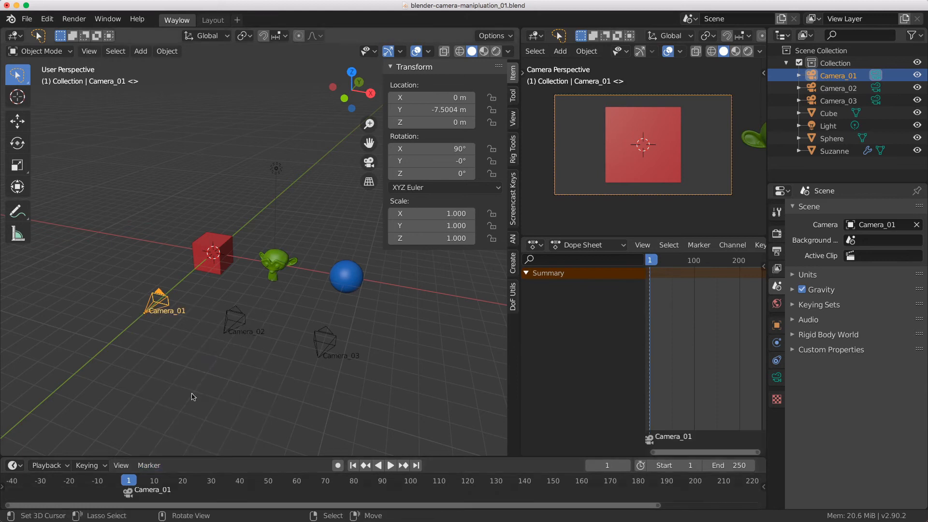
Enlarge the timeline and bind Camera_02 to a timeline marker at frame 21.
drag(152, 455, 152, 416)
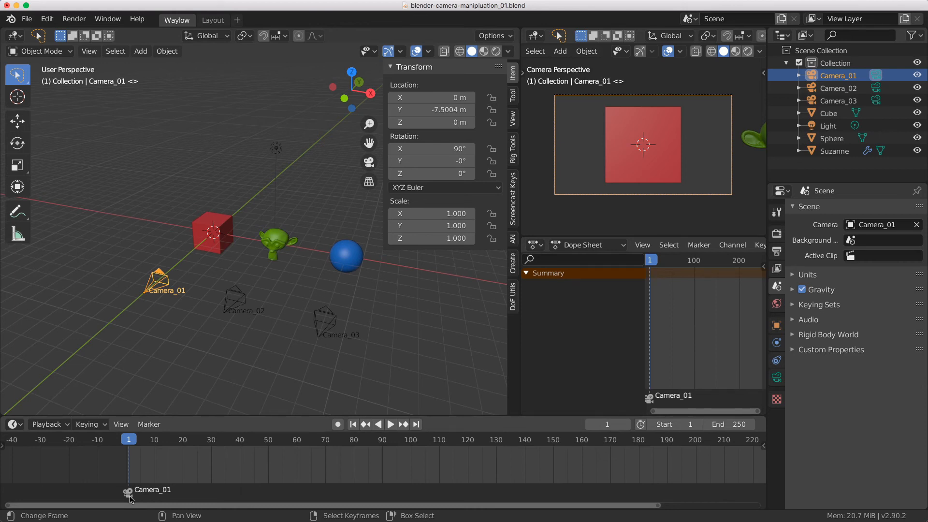
drag(133, 440, 186, 439)
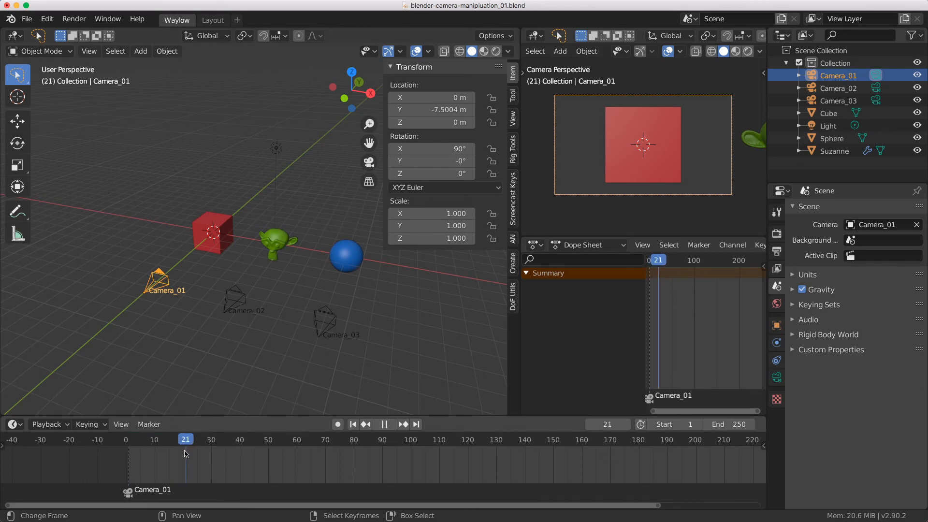
click(230, 313)
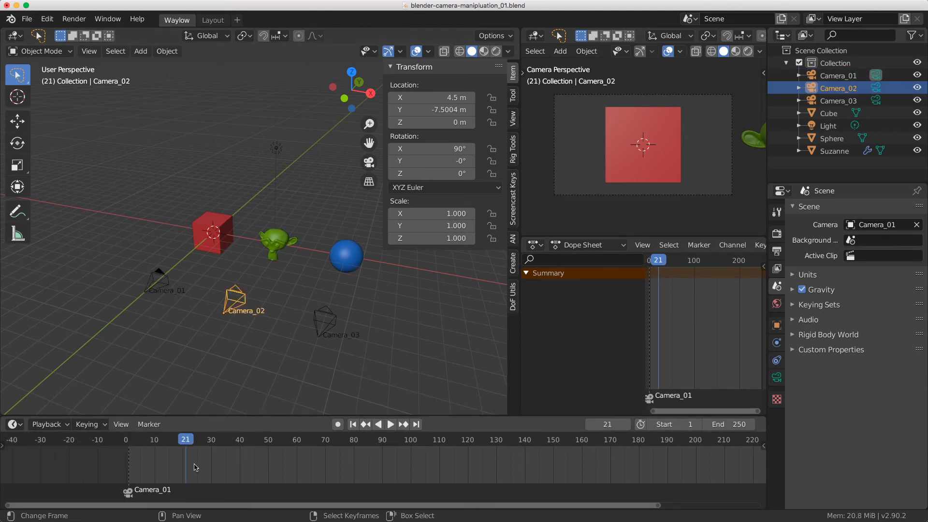
key(ctrl+b)
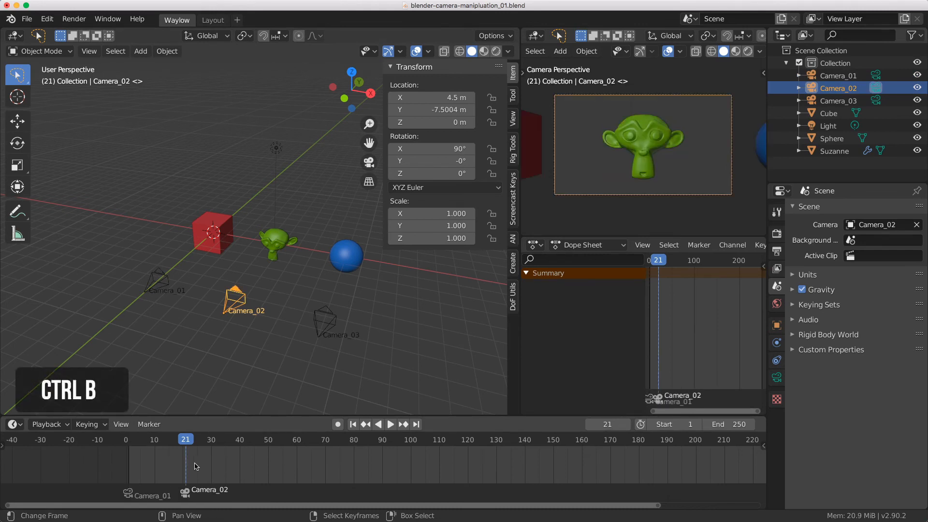
key(ctrl+b)
key(Escape)
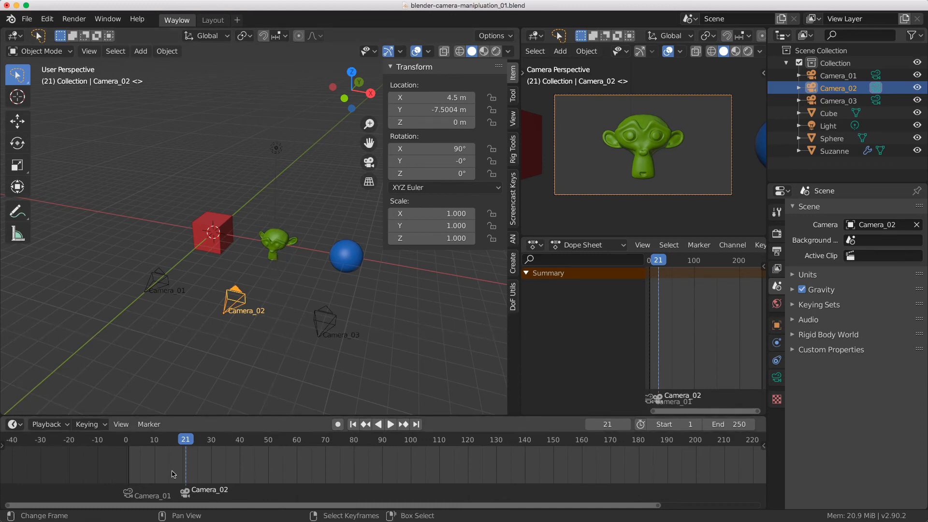
Bind Camera_03 to a timeline marker at frame 41.
drag(195, 468, 243, 467)
click(319, 315)
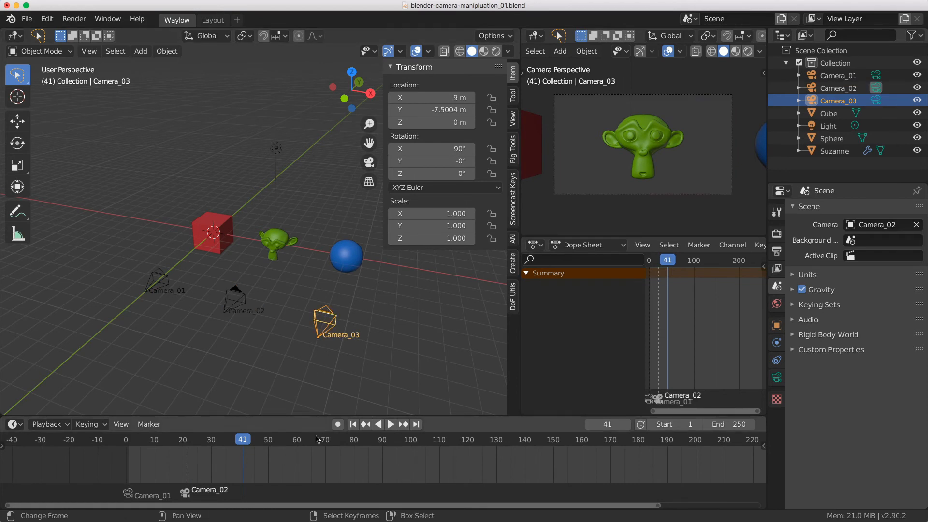
key(ctrl)
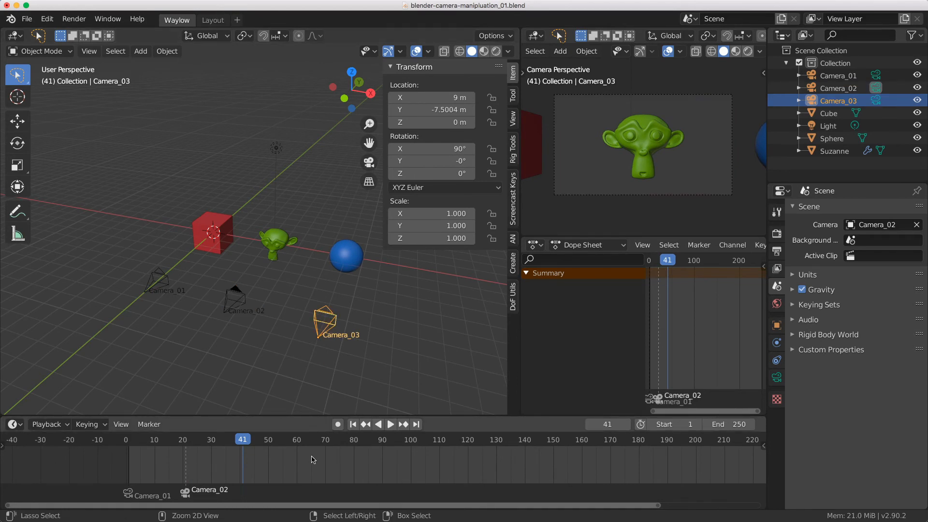
key(ctrl+b)
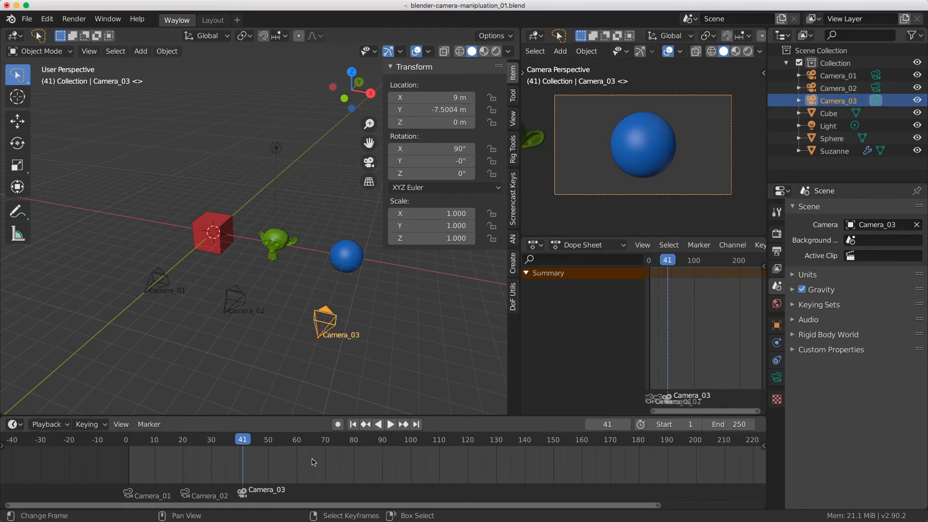
Preview the camera switches and move the Camera_01 marker to about frame 25 and the Camera_02 marker to about frame 7.
drag(245, 459, 135, 461)
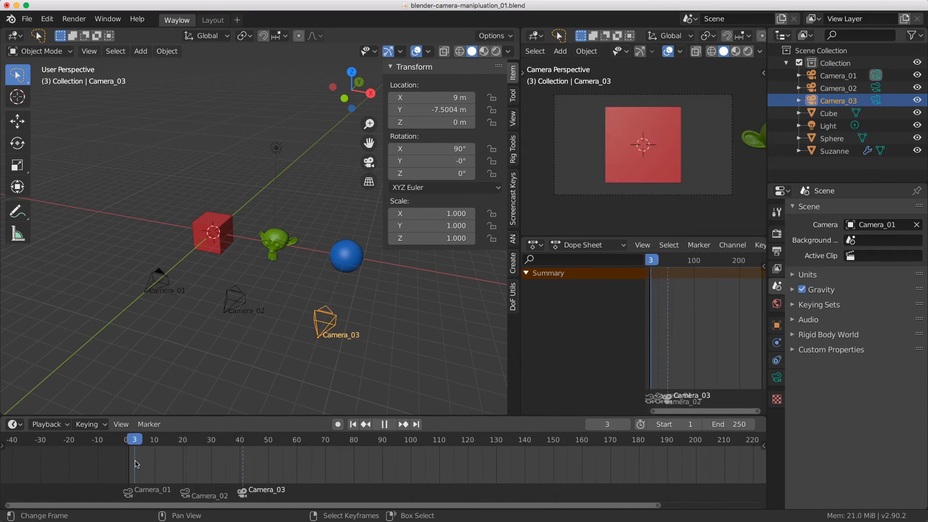
key(space)
mouse_move(169, 474)
mouse_down()
mouse_move(233, 472)
mouse_move(180, 473)
mouse_move(205, 491)
mouse_move(167, 495)
mouse_move(197, 494)
mouse_up()
click(185, 494)
mouse_move(179, 455)
mouse_down()
mouse_move(144, 461)
mouse_move(236, 464)
mouse_move(166, 466)
mouse_up()
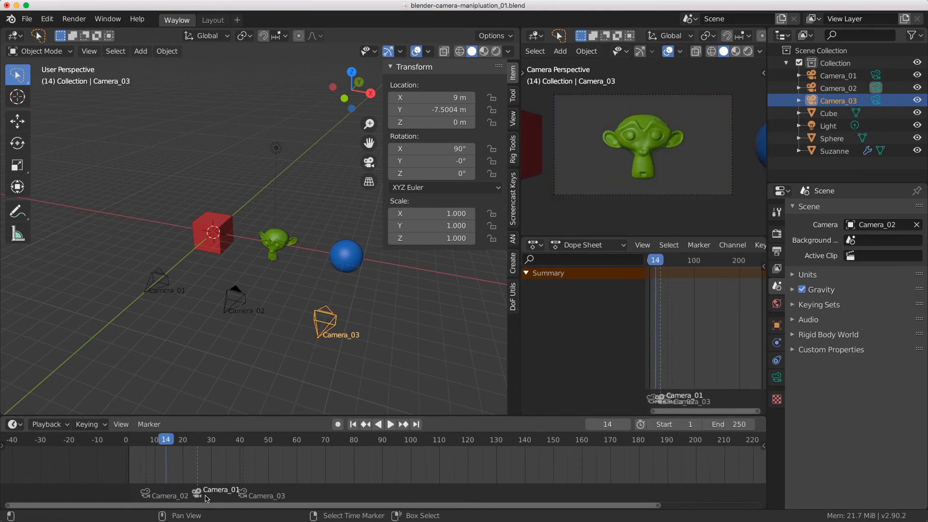
Duplicate the Camera_02 marker to about frame 64 and the Camera_03 marker to about frame 82.
click(154, 499)
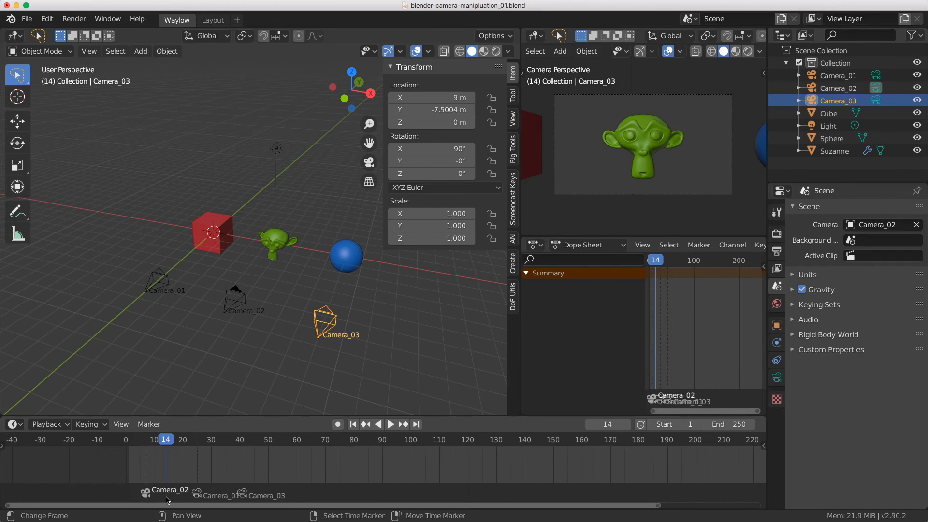
key(shift+d)
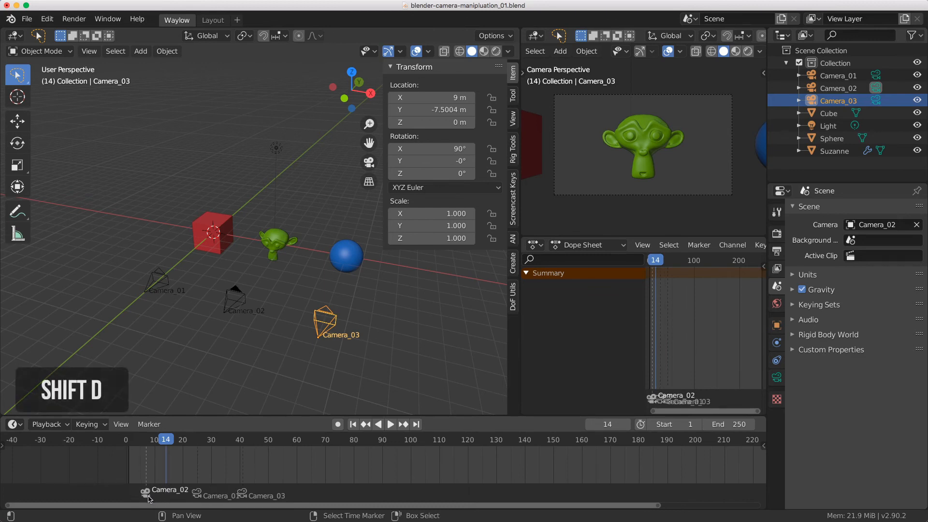
click(335, 500)
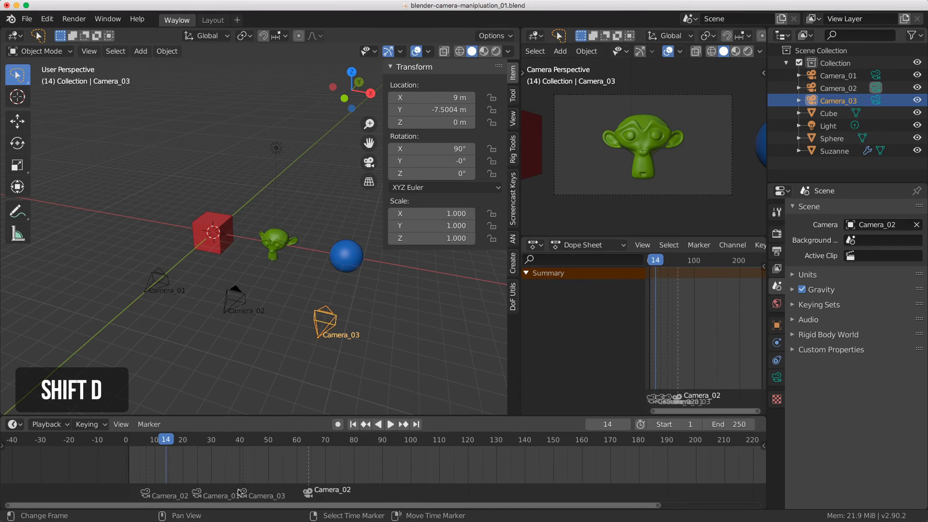
click(238, 493)
key(shift+d)
click(408, 499)
Place another copy of the Camera_02 marker at about frame 94 and of the Camera_03 marker at about frame 118.
click(312, 499)
key(shift+d)
click(480, 493)
click(365, 491)
key(shift+d)
click(566, 495)
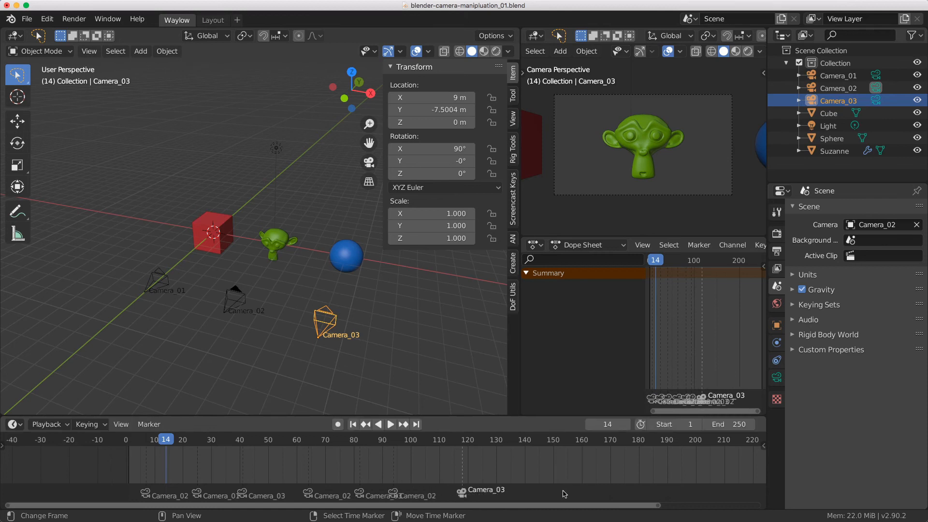
Duplicate the last Camera_02 marker to about frame 139 and play the timeline to preview the camera switches.
click(394, 494)
key(shift+d)
click(581, 506)
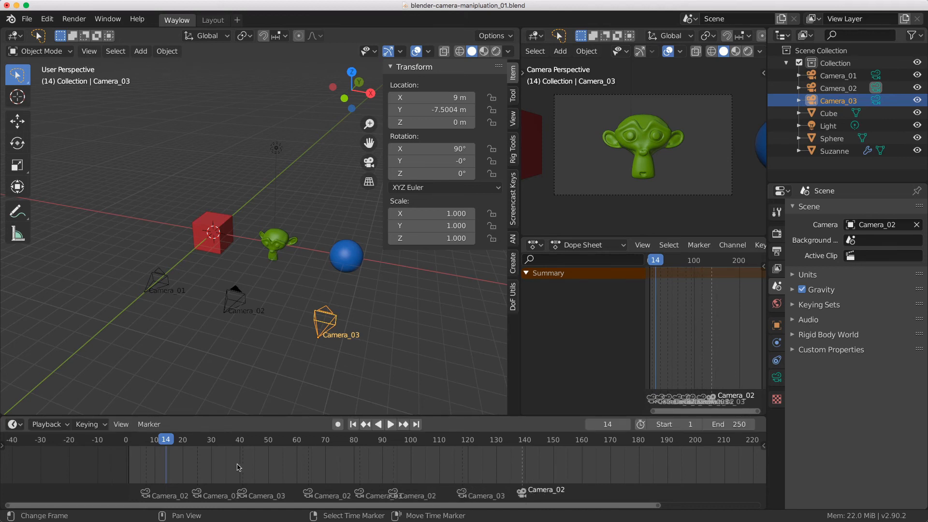
key(space)
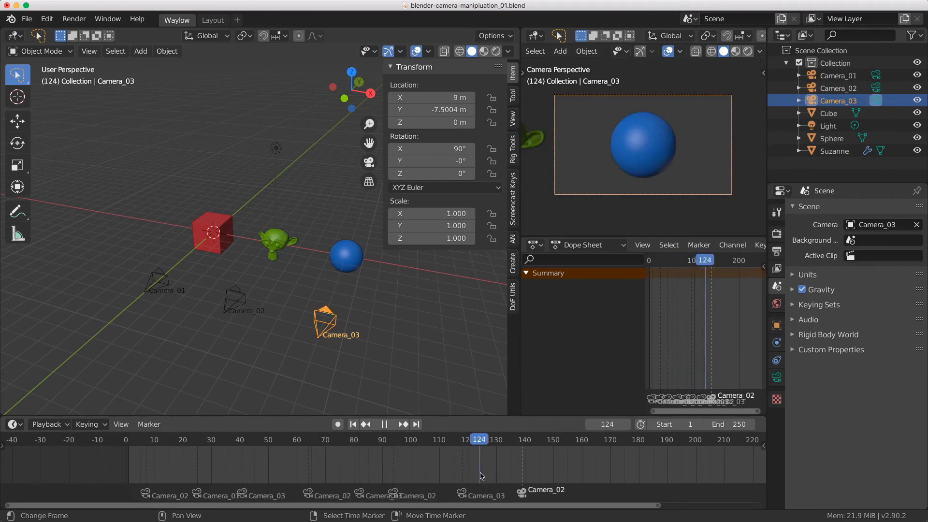
click(552, 481)
key(space)
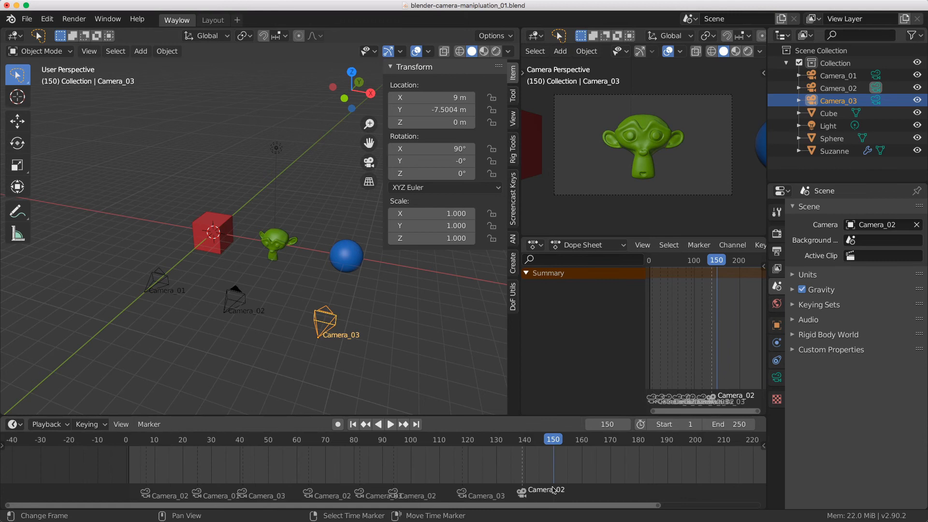
Delete all camera markers from the timeline and return to frame 1.
key(a)
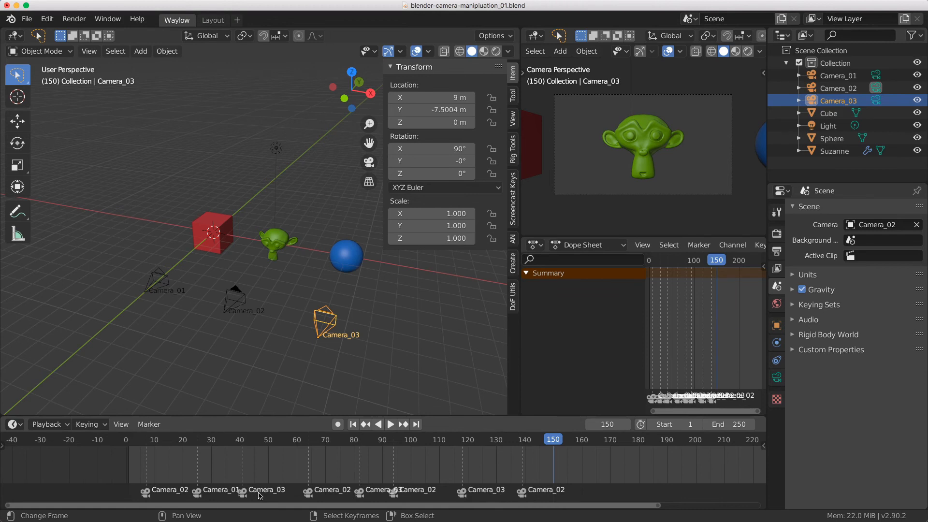
key(x)
click(259, 497)
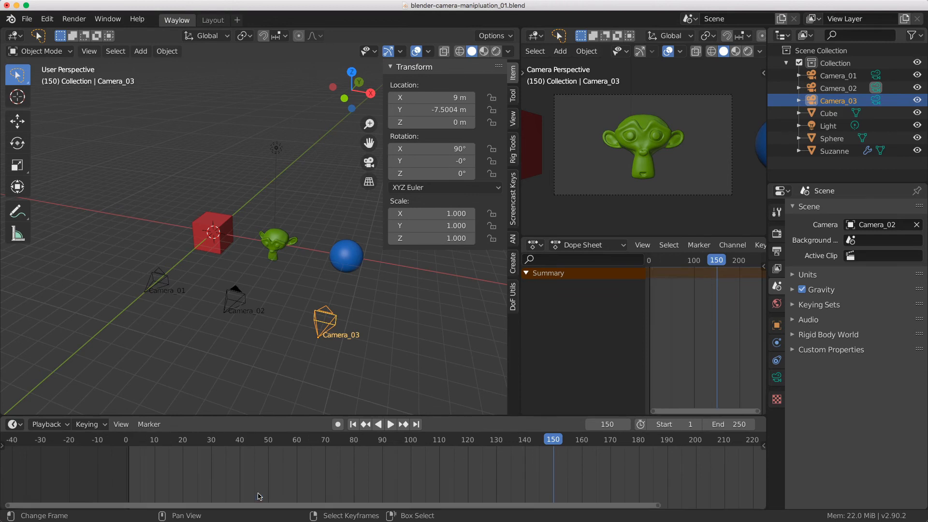
drag(486, 471, 132, 467)
key(space)
key(Escape)
Clear the scene's active camera and assign Camera_02 by sampling it in the large viewport.
click(877, 226)
key(Escape)
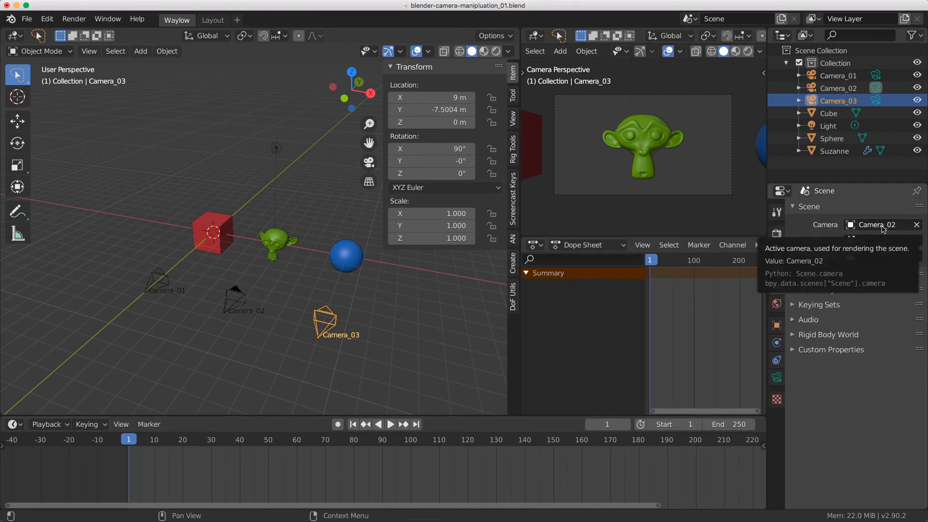
click(916, 225)
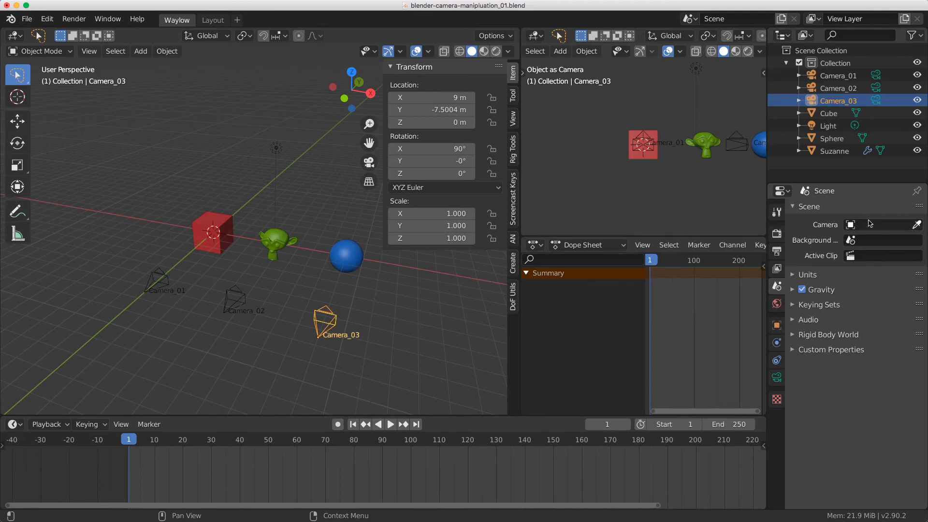
click(917, 225)
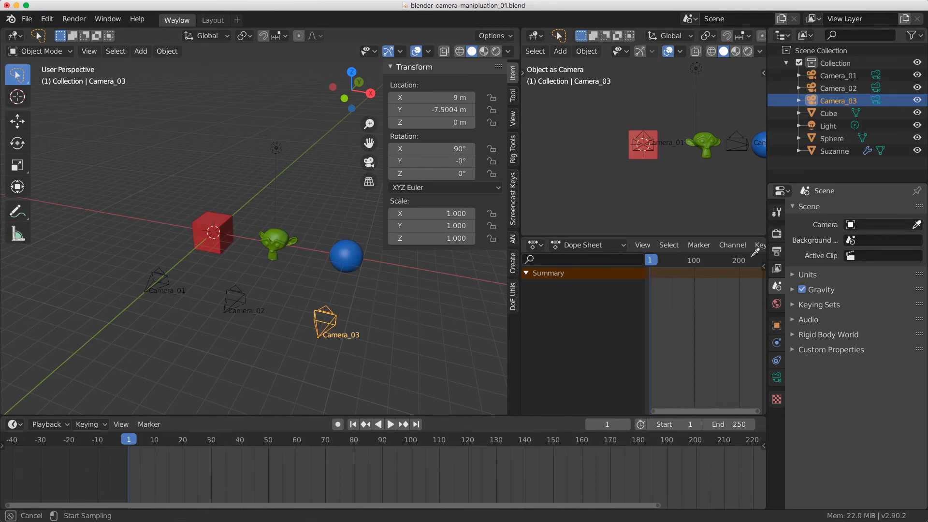
click(242, 300)
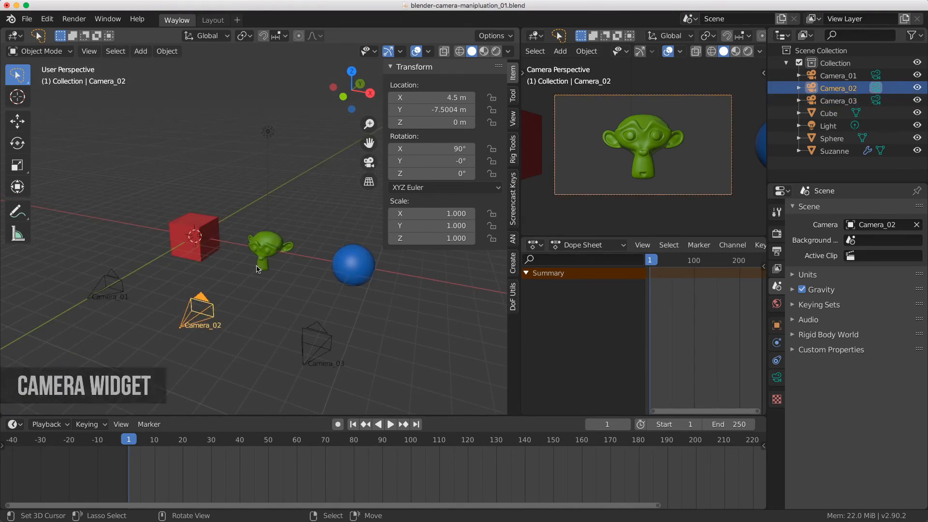
Try changing Camera_02's focal length with its viewport widget and set the focal length to 50 mm in the camera properties.
click(270, 249)
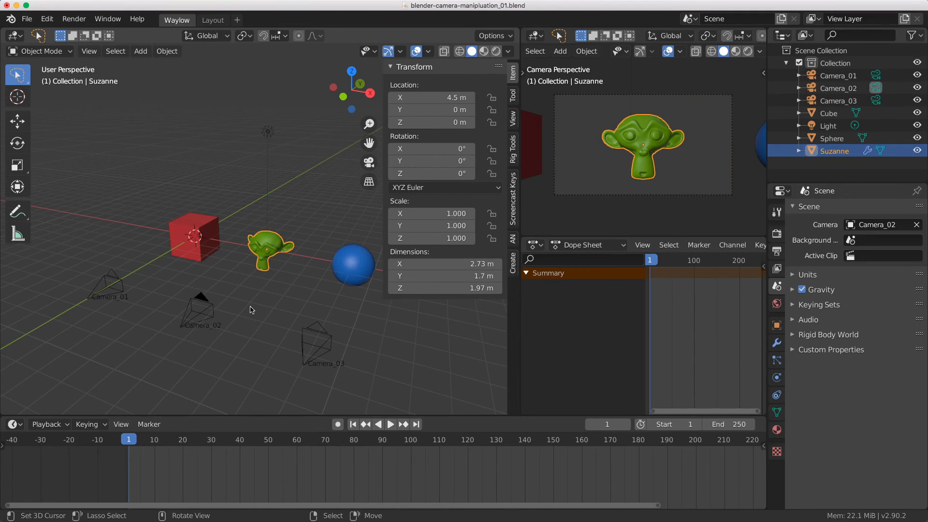
click(202, 311)
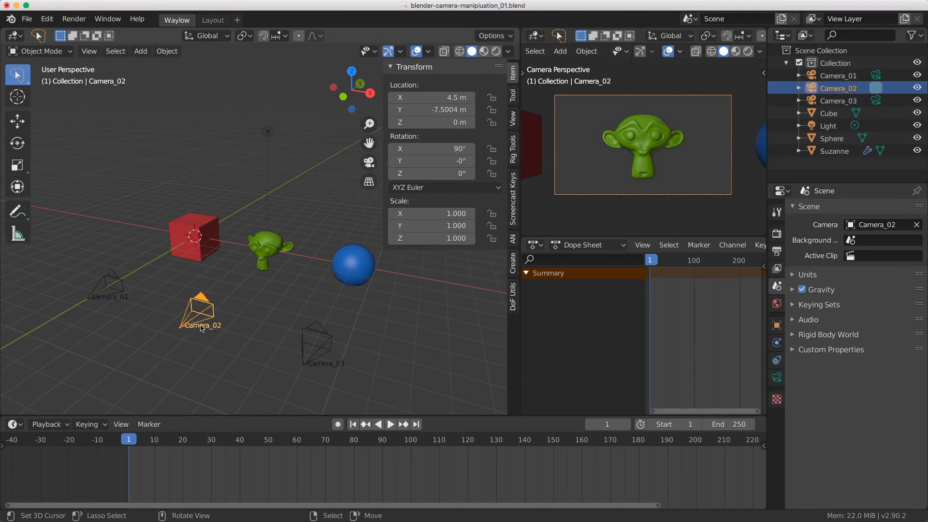
scroll(203, 322, up, 3)
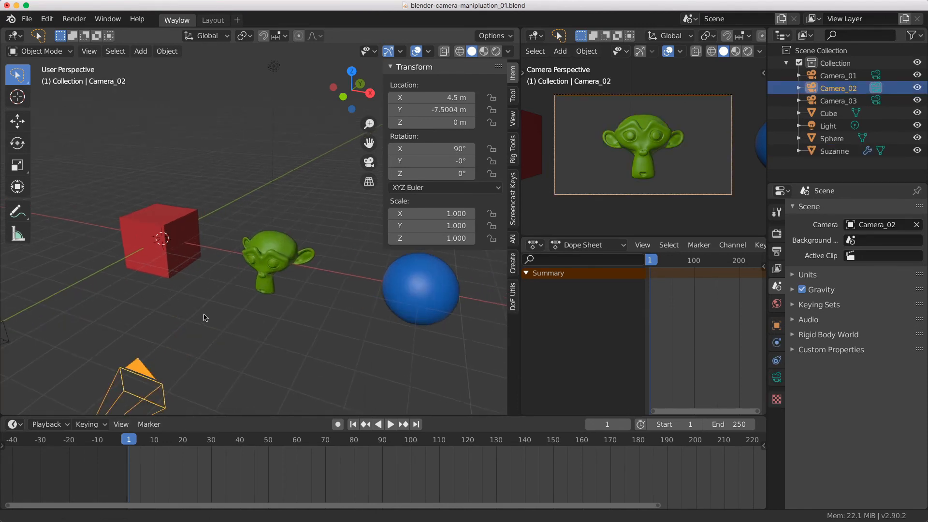
shift+middle_drag(203, 321, 220, 249)
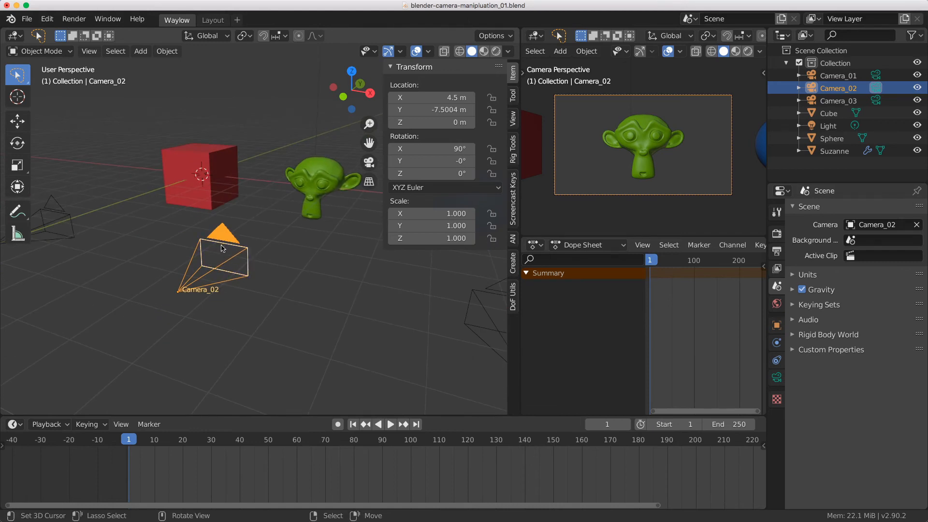
drag(223, 248, 265, 241)
click(777, 377)
click(874, 269)
key(Return)
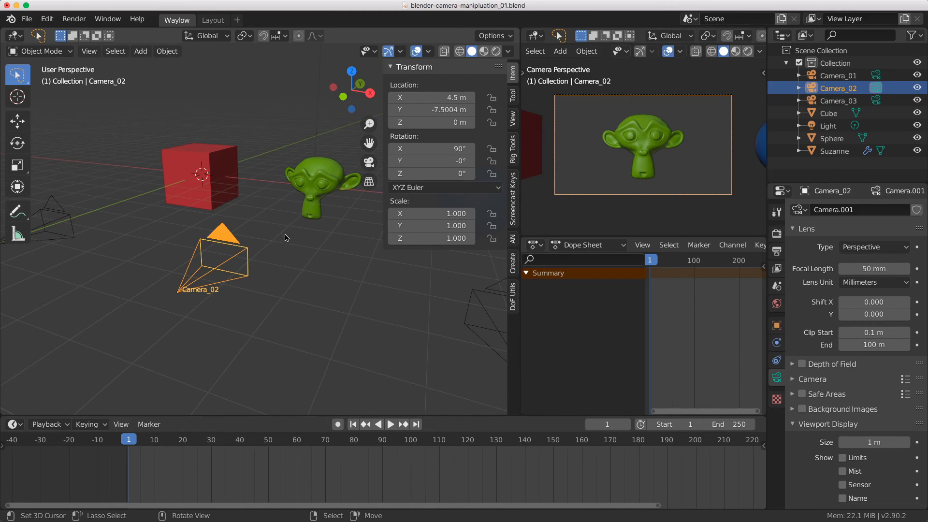
Enable the Limits display for Camera_02 and shift its focus point with the crosshair widget in the viewport.
scroll(269, 230, down, 1)
middle_drag(290, 224, 140, 310)
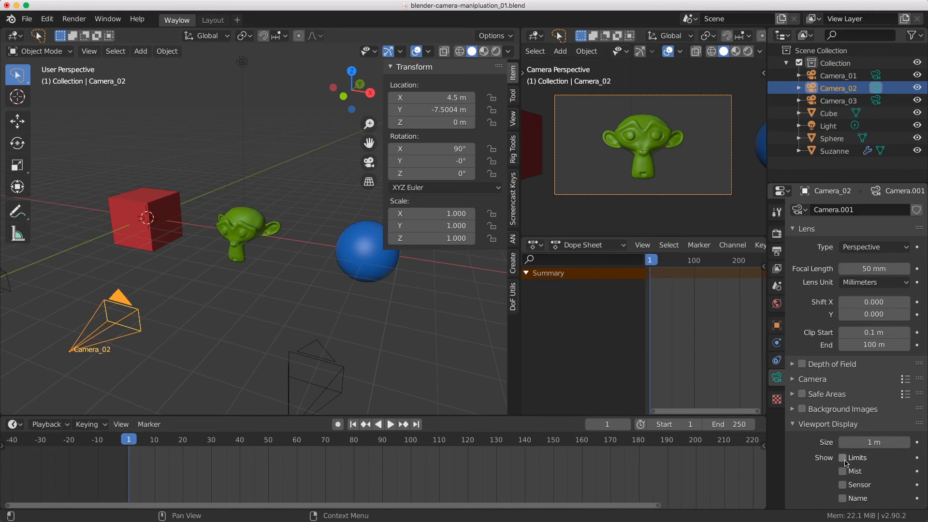
click(845, 459)
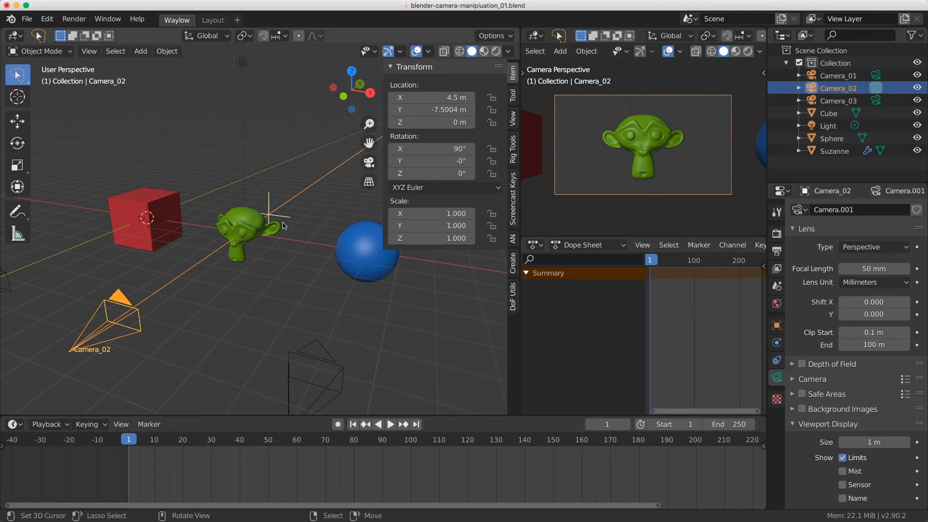
drag(274, 219, 229, 290)
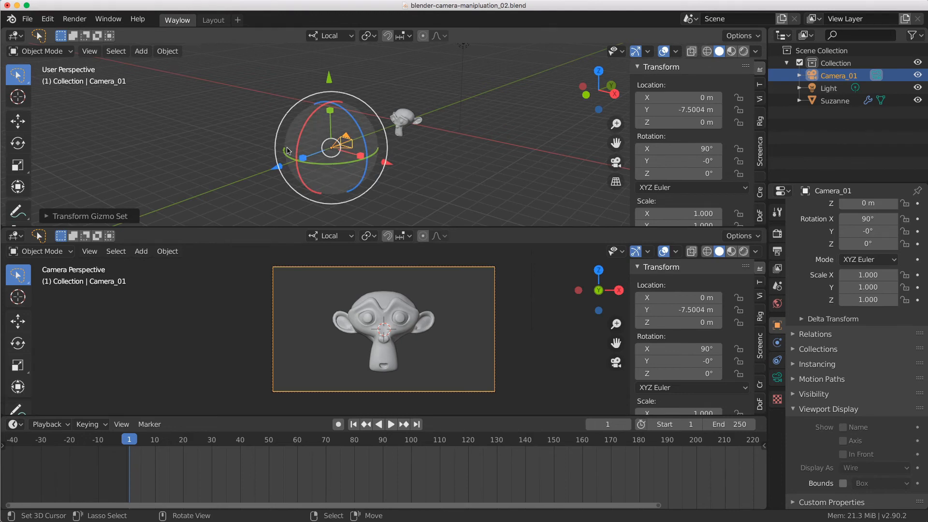
Try rotating Camera_01 about its local axes with the transform gizmo, cancelling each change.
drag(328, 112, 373, 128)
right_click(314, 126)
right_click(373, 128)
drag(345, 166, 354, 165)
right_click(353, 165)
Try moving Camera_01 along its local Y, X and Z axes with the gizmo arrows, cancelling each move.
drag(330, 79, 332, 116)
right_click(332, 116)
mouse_move(386, 162)
mouse_down()
mouse_move(443, 174)
mouse_move(387, 163)
mouse_up()
right_click(388, 163)
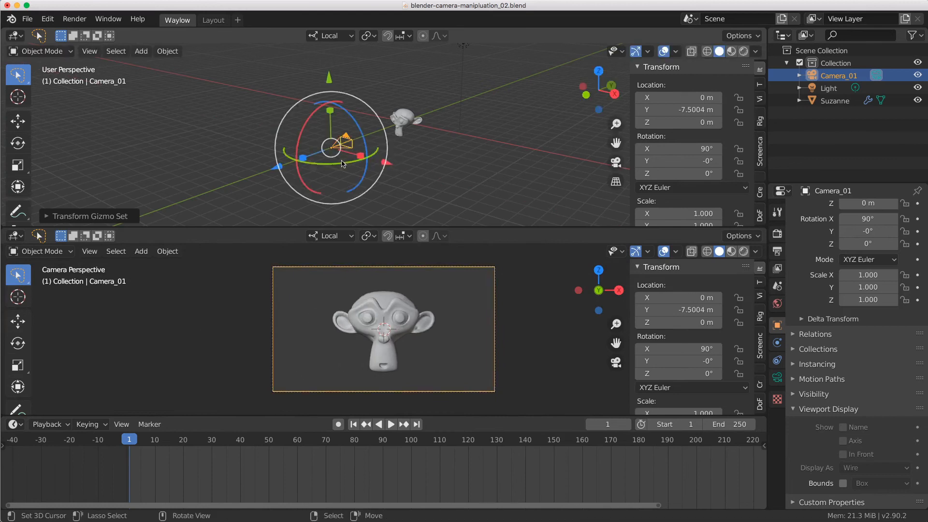
drag(278, 166, 292, 164)
right_click(293, 163)
Try scaling Camera_01 along its local X axis and uniformly, cancelling both changes.
drag(360, 156, 487, 180)
right_click(487, 180)
key(s)
right_click(391, 106)
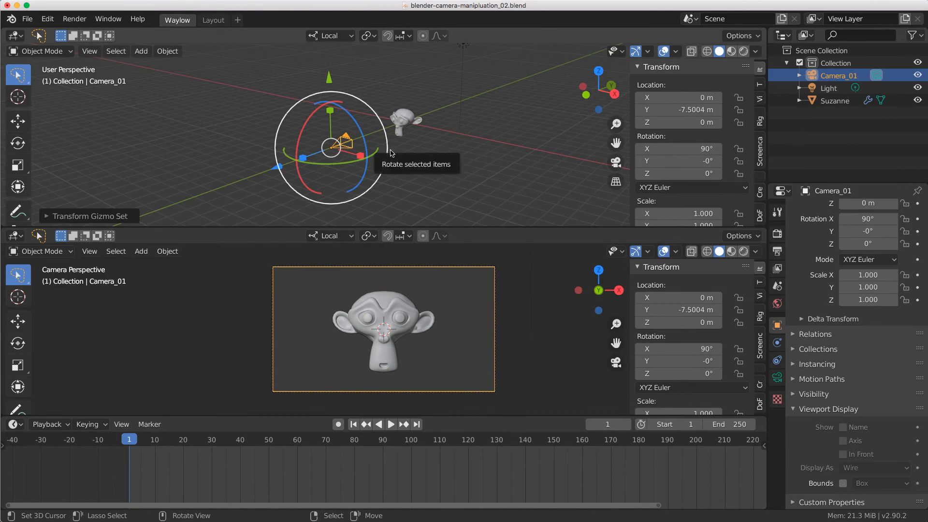
Turn on Camera to View in the camera viewport, orbit Camera_01 to about 82° X and -34.8° Z rotation, and release the lock.
click(761, 99)
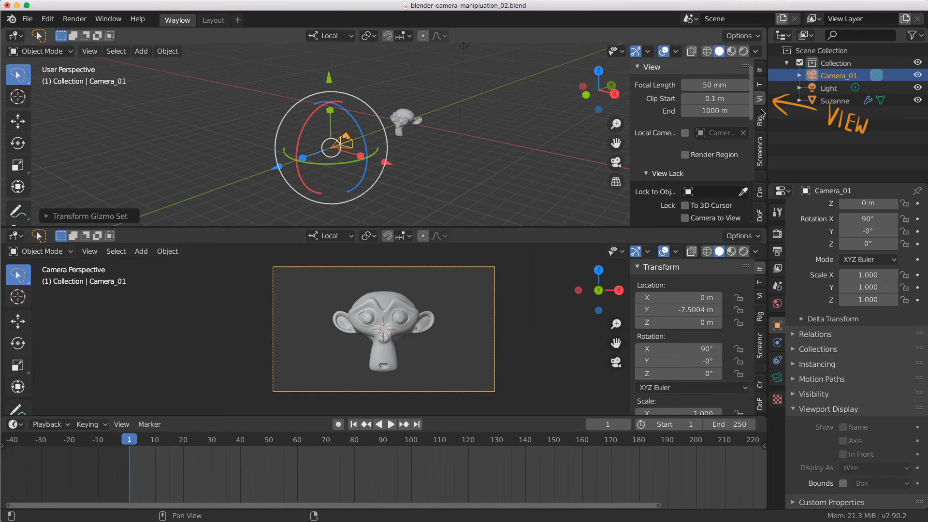
scroll(710, 172, down, 2)
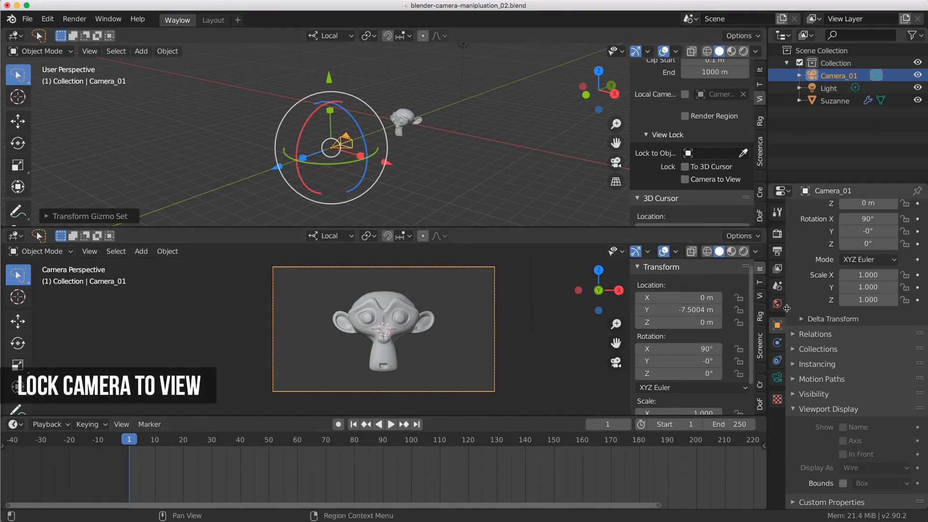
click(761, 297)
scroll(697, 338, down, 4)
click(684, 360)
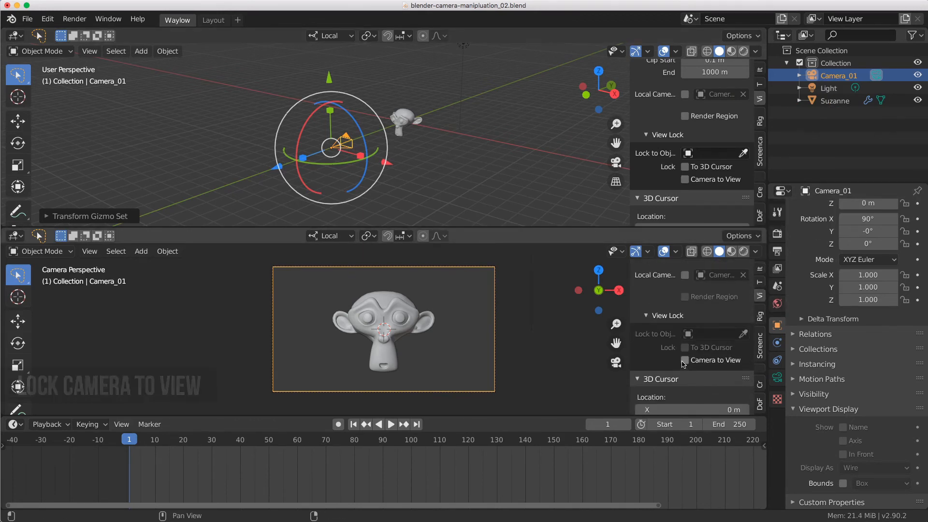
middle_drag(454, 335, 422, 324)
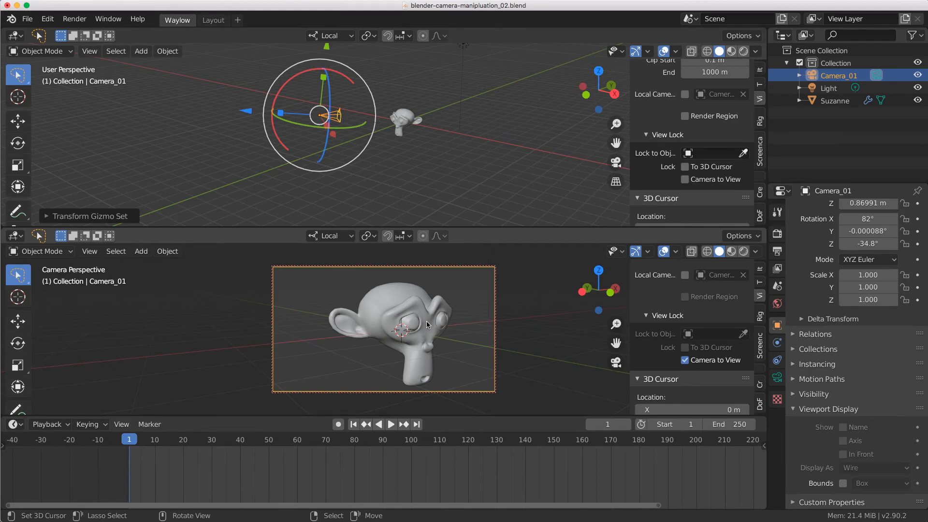
click(685, 360)
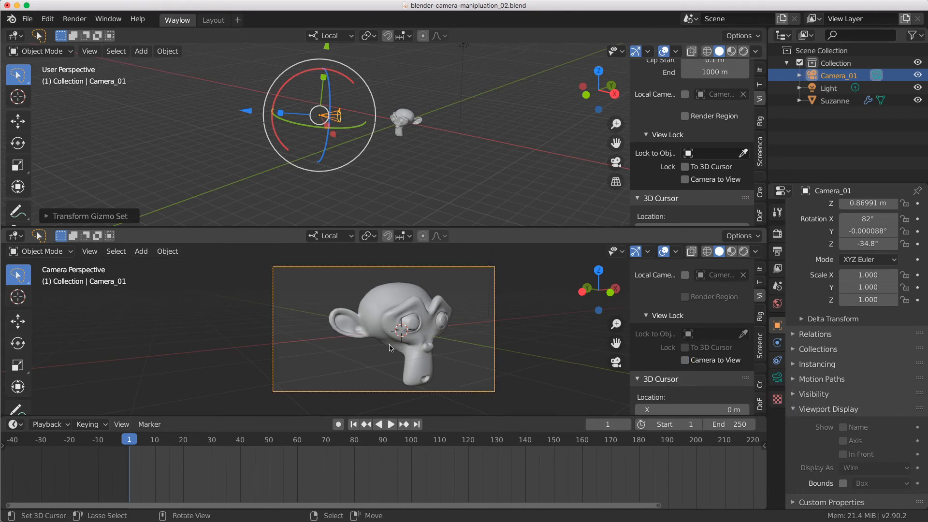
Start Walk Navigation in the camera view and try moving Camera_01 backward and strafing it right around Suzanne.
middle_drag(474, 332, 419, 345)
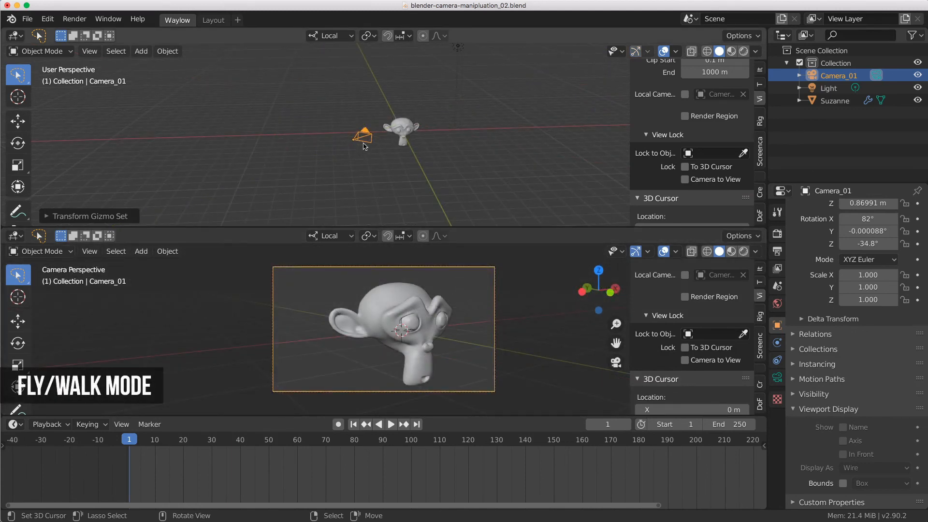
click(88, 53)
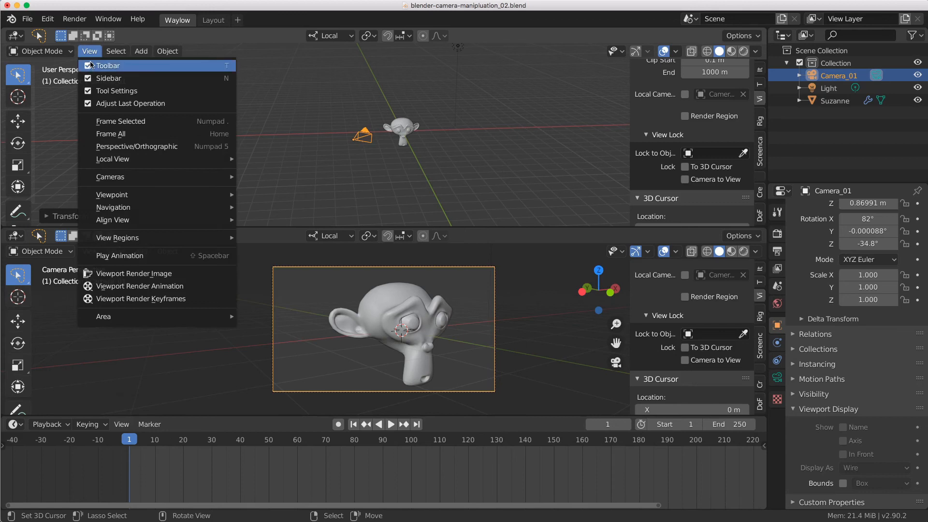
click(89, 251)
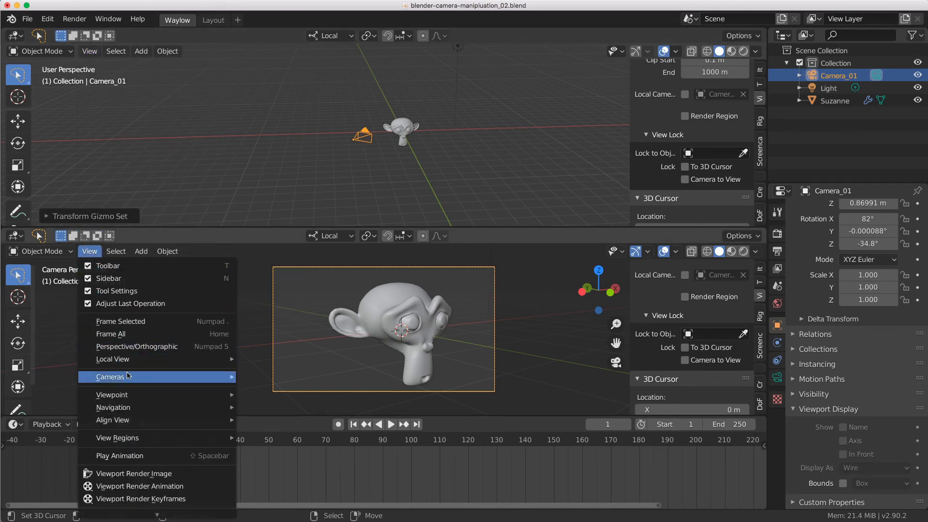
mouse_move(141, 414)
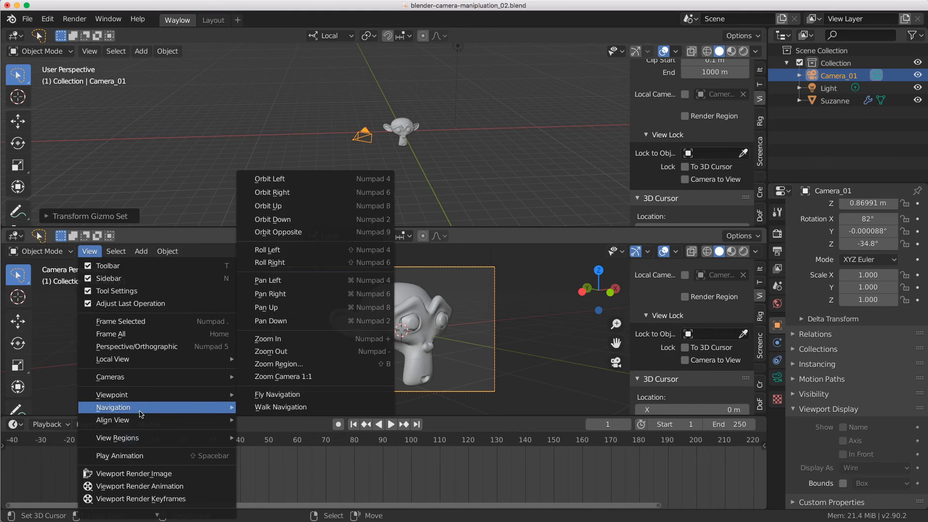
click(319, 408)
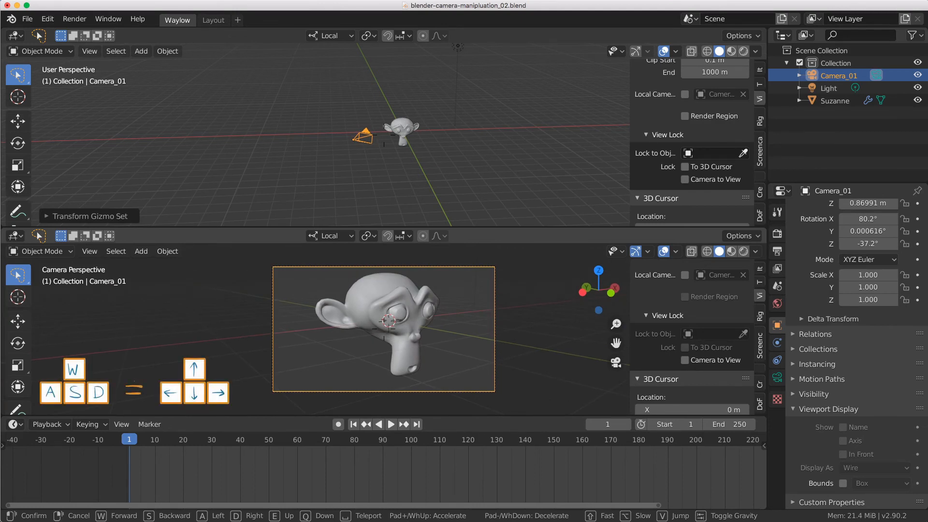
key(s)
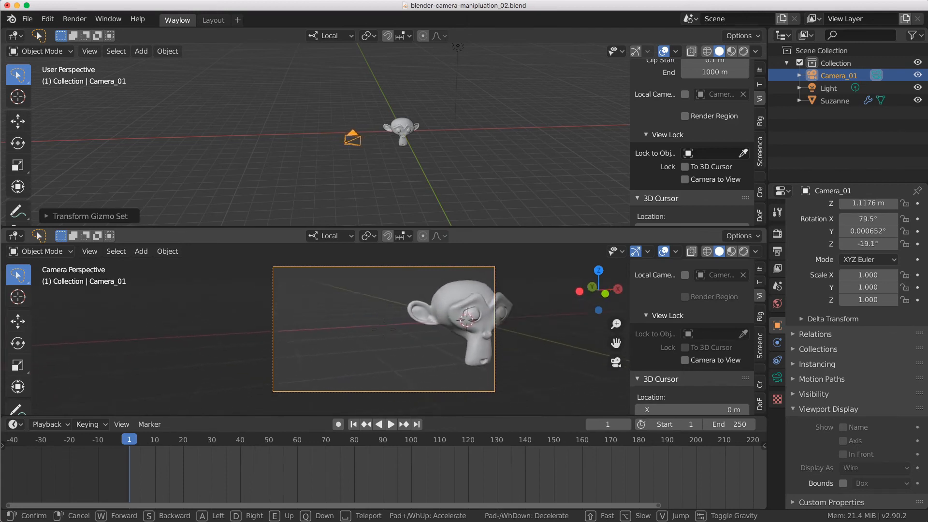
key(d)
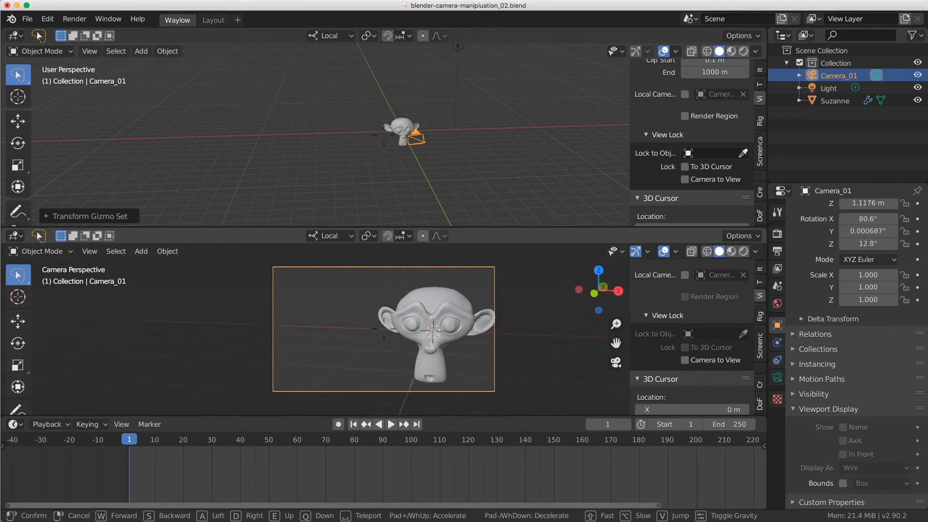
key(d)
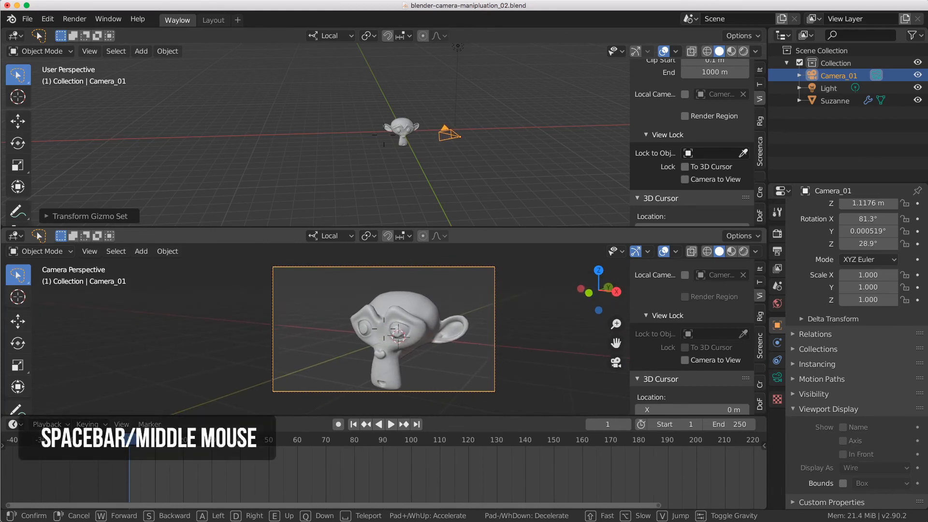
Try teleporting Camera_01 and walking it forward and backward at an increased speed, cancelling the walk navigation.
key(space)
key(s)
key(s)
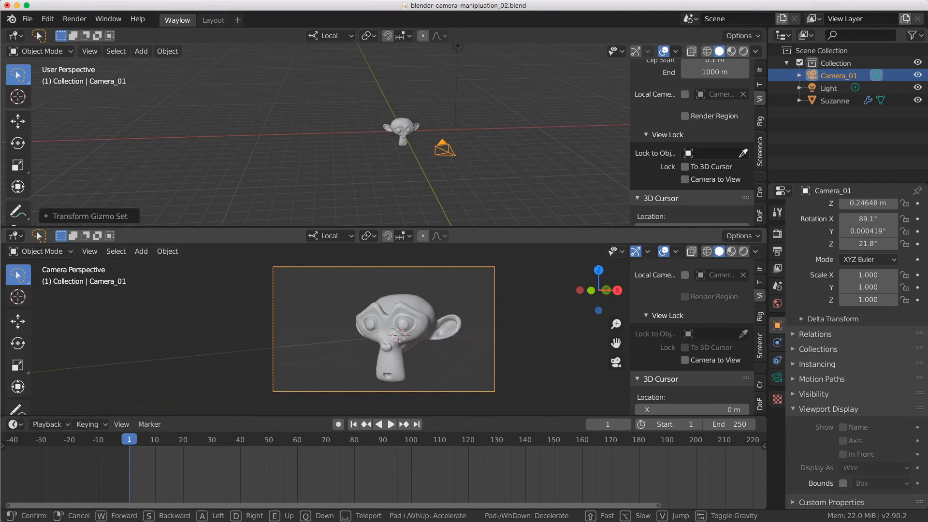
scroll(384, 329, up, 3)
key(w)
key(s)
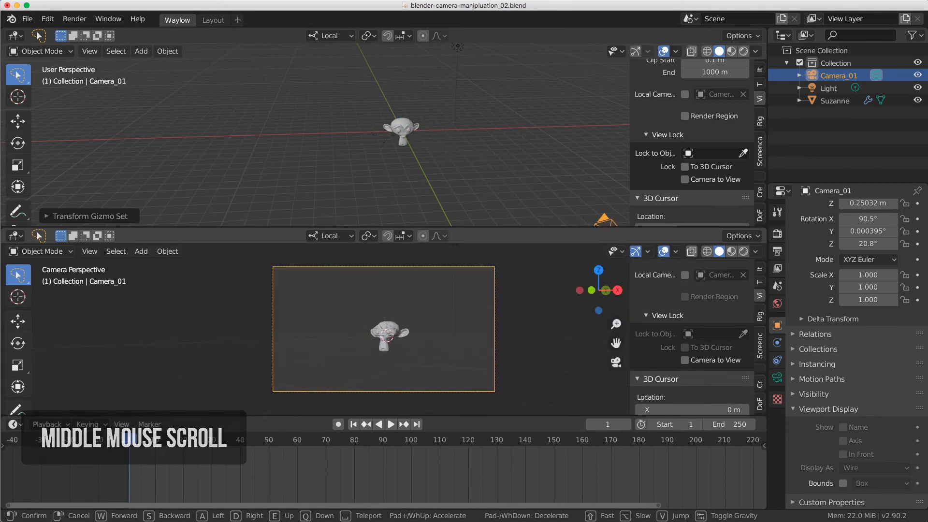
key(s)
key(s)
key(w)
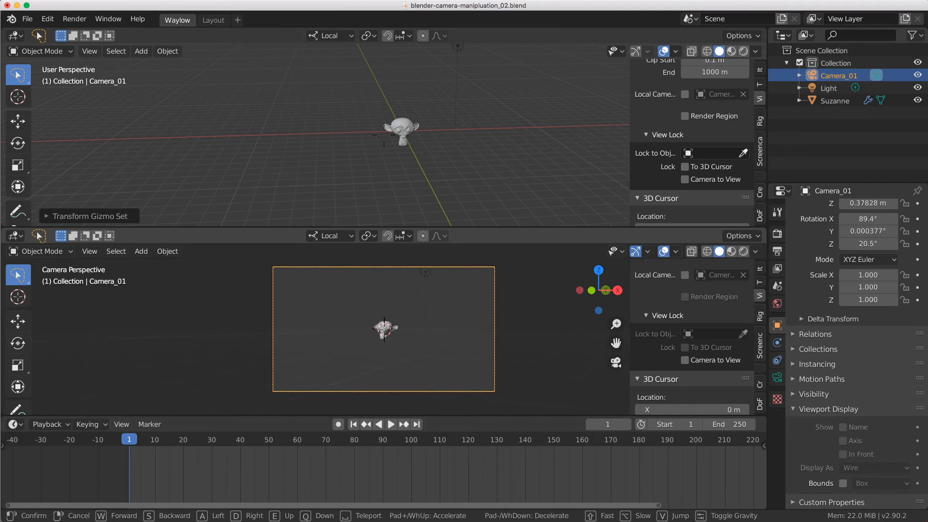
key(Escape)
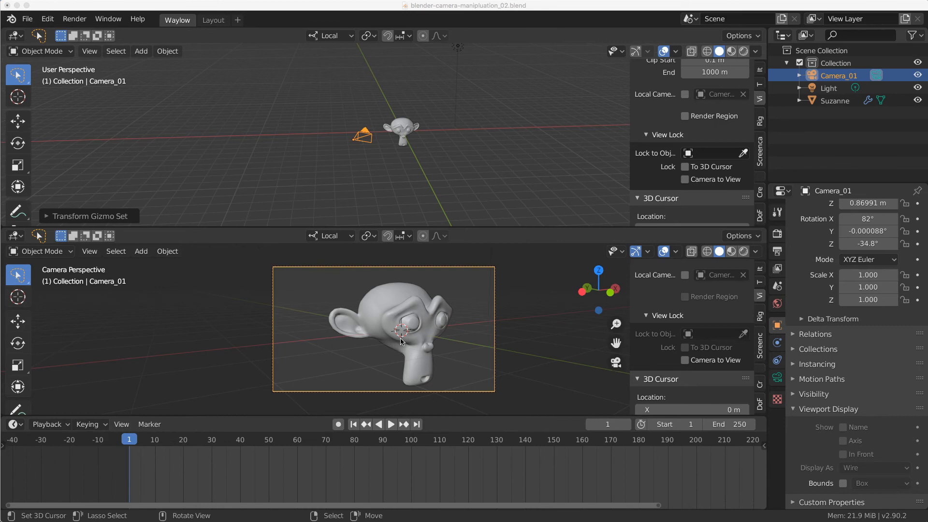
Switch to the browser and review the Walk Mode section of the Blender manual's Fly/Walk Mode page.
drag(0, 43, 654, 23)
scroll(529, 233, up, 8)
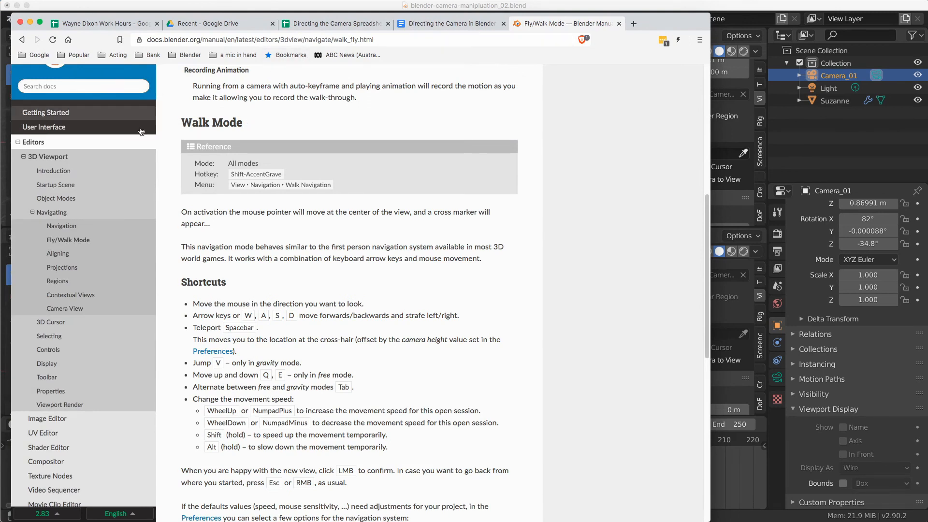
scroll(230, 289, down, 5)
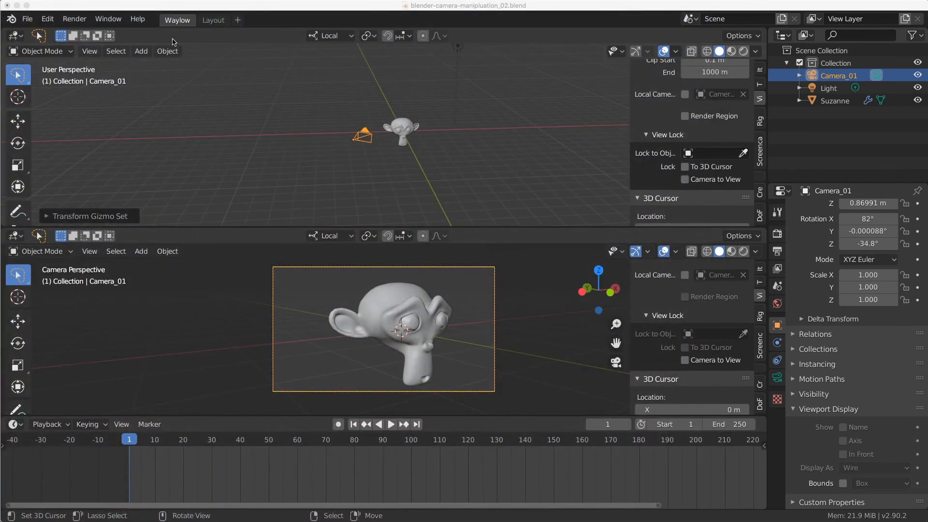
Open the Blender 2.90 Reference Manual, search it for "walk mode" and open the Fly/Walk Navigation page.
click(138, 19)
click(149, 35)
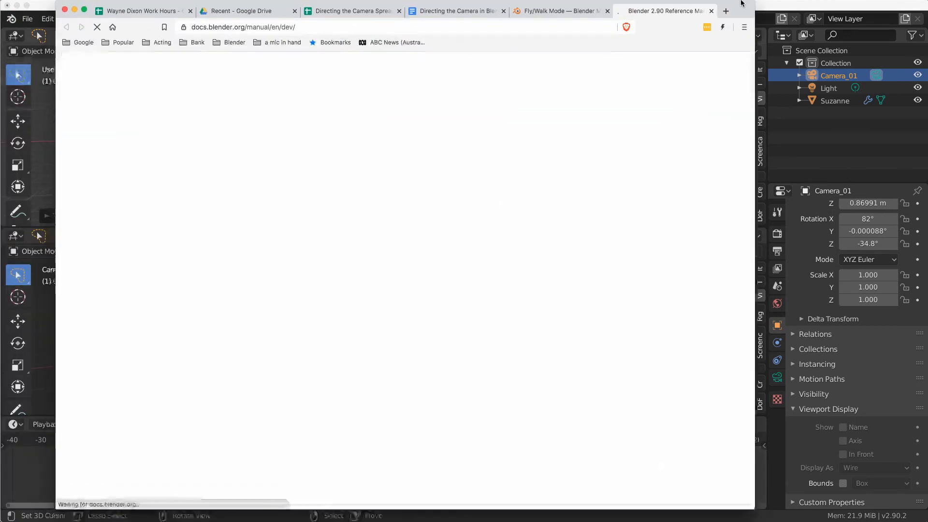
click(125, 124)
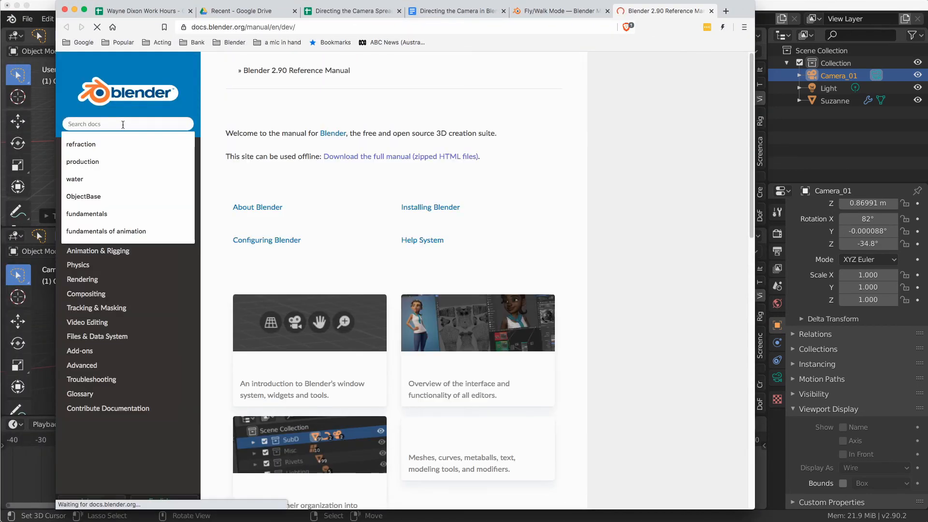
text(walk mode)
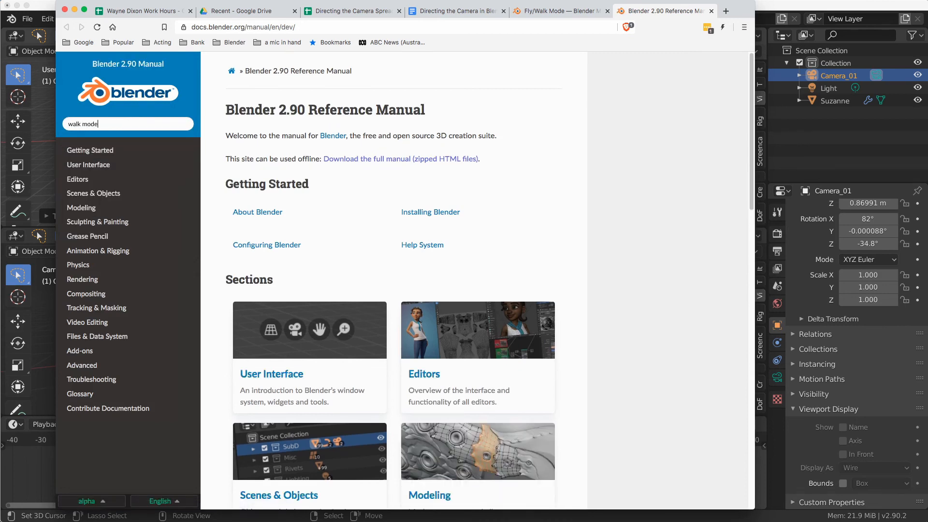
key(Return)
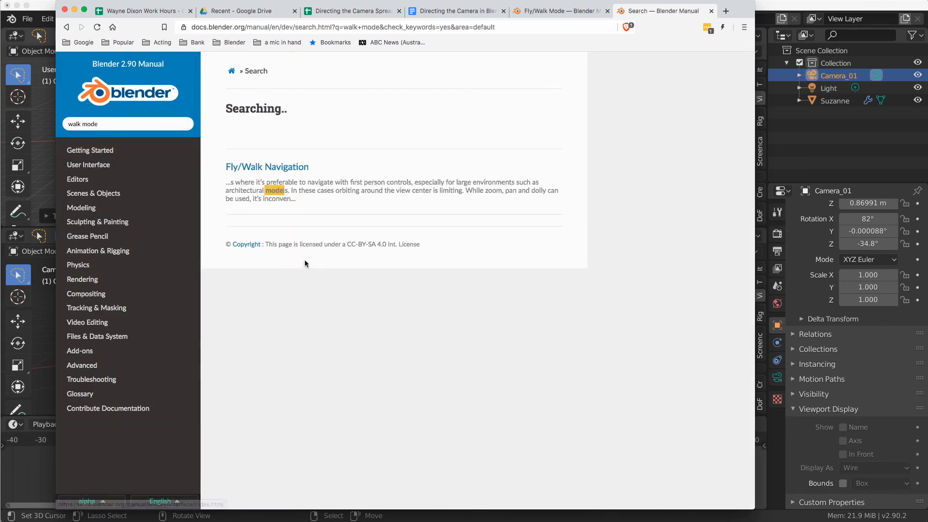
click(279, 168)
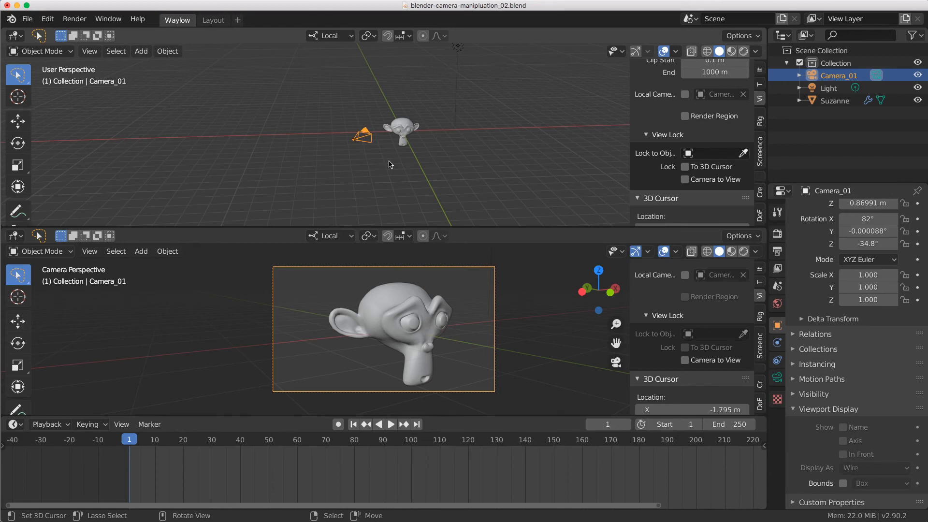
Back in Blender, add a Dolly Camera Rig to the scene and switch the rig to Pose Mode.
key(shift+a)
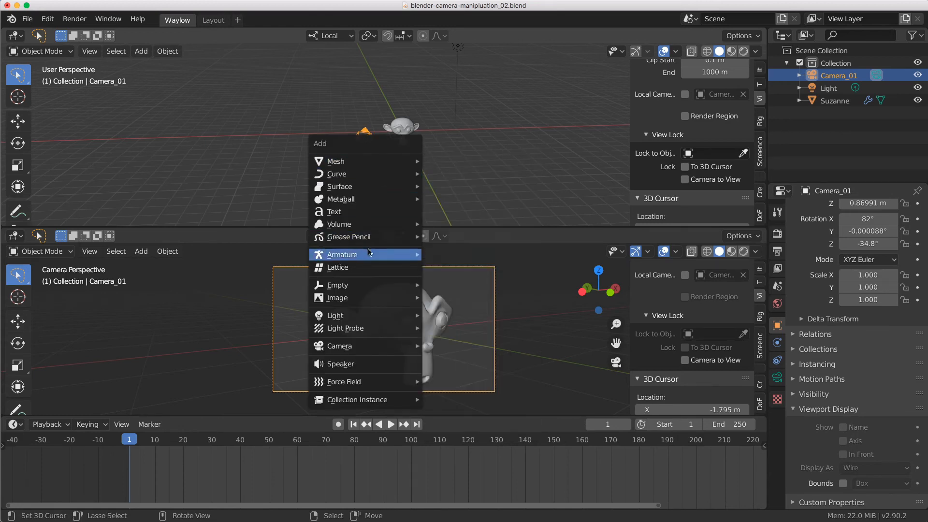
mouse_move(374, 346)
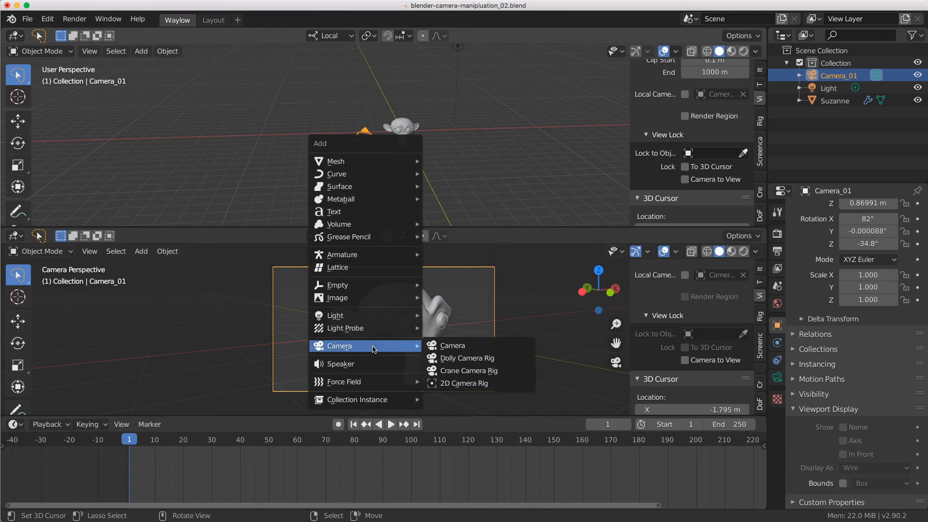
click(482, 360)
middle_drag(367, 174, 353, 179)
shift+middle_drag(413, 193, 318, 151)
key(ctrl+Tab)
click(363, 226)
Move the dolly rig's individual controls, including its Camera bone, to change the rig camera's position and aim.
right_click(347, 166)
key(g)
click(304, 172)
right_click(316, 82)
key(g)
click(431, 132)
middle_drag(431, 132, 282, 132)
right_click(301, 126)
key(g)
click(259, 102)
Select the dolly rig's Root bone and move it to bring the whole rig closer to Suzanne.
right_click(293, 154)
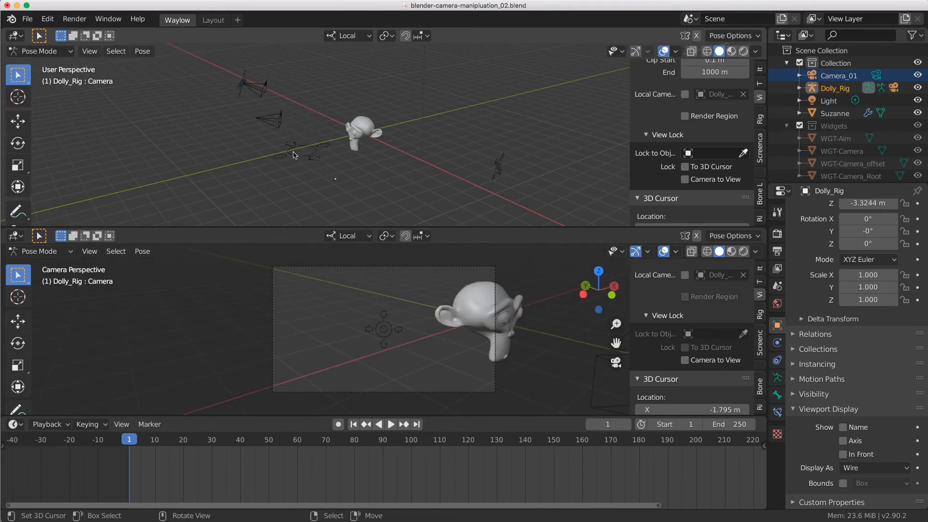
right_click(295, 155)
scroll(304, 172, down, 4)
key(g)
click(379, 174)
middle_drag(379, 174, 349, 155)
scroll(397, 146, up, 7)
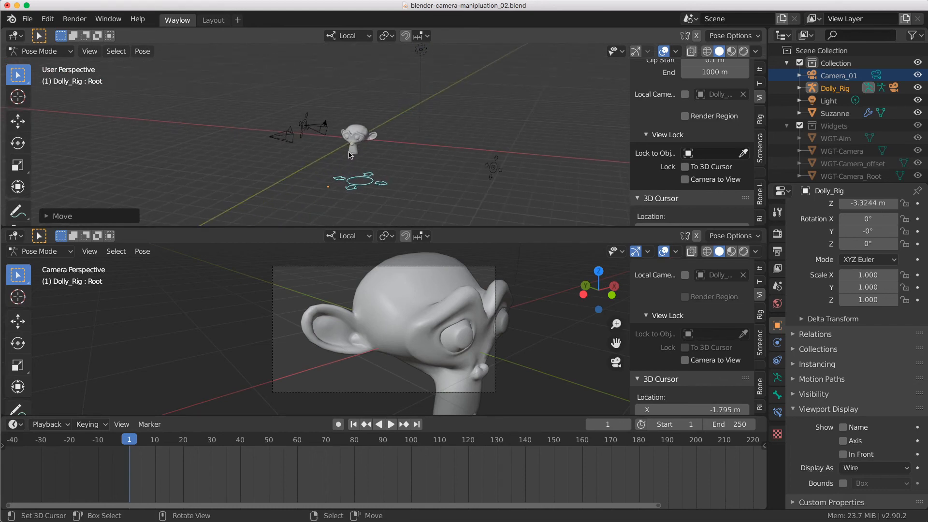